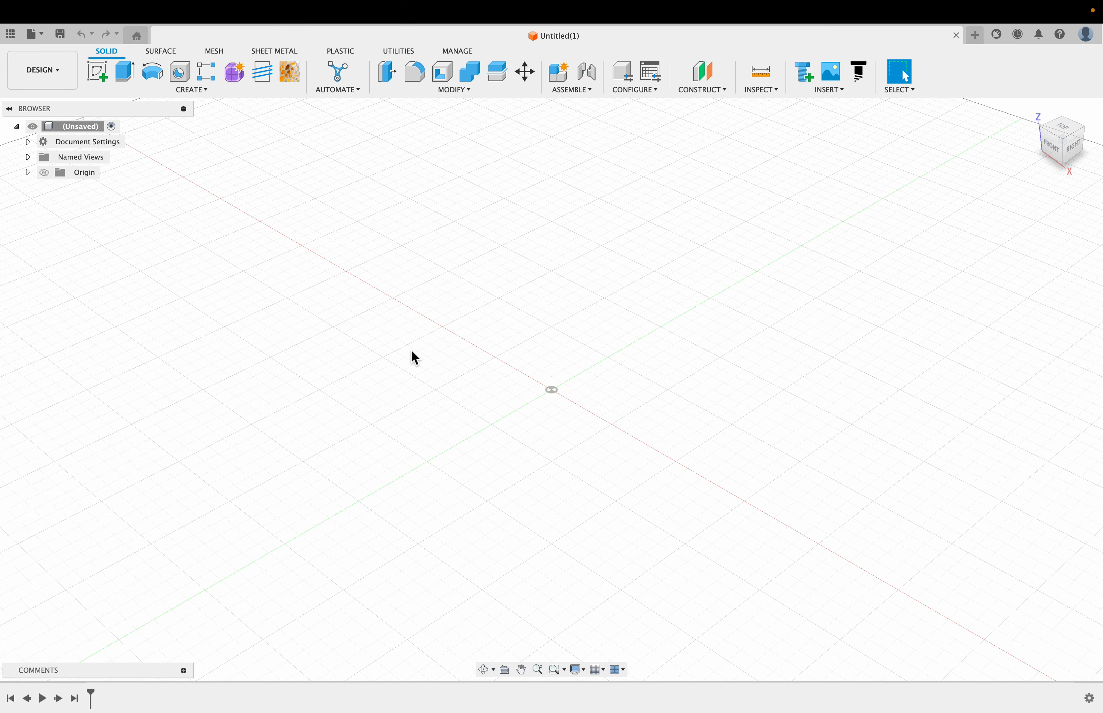
- Check the document's active unit setting and review the available unit types, leaving it on Millimeter
scroll(411, 350, "up", 1)
left_click(28, 142)
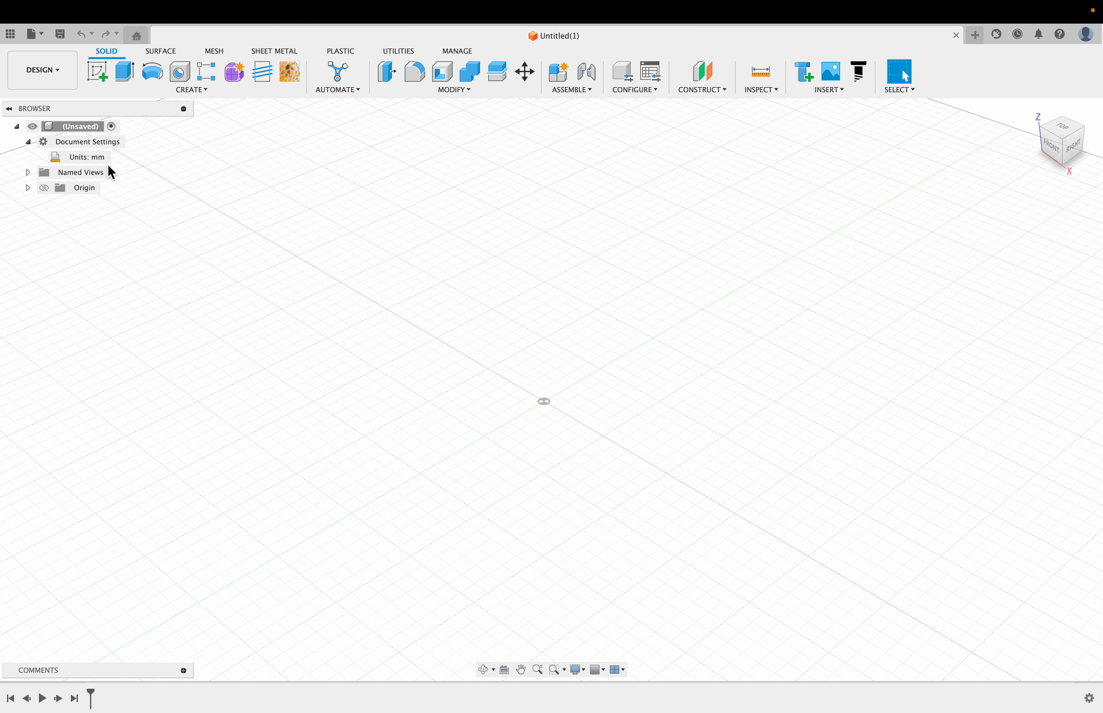
mouse_move(102, 158)
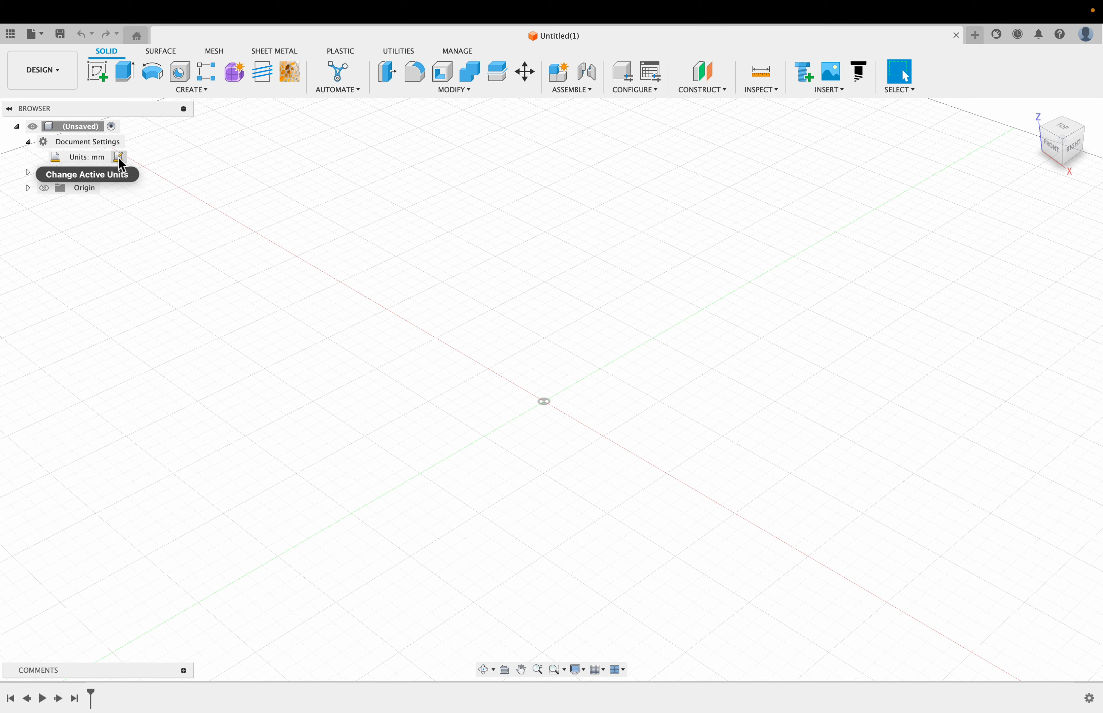
left_click(118, 158)
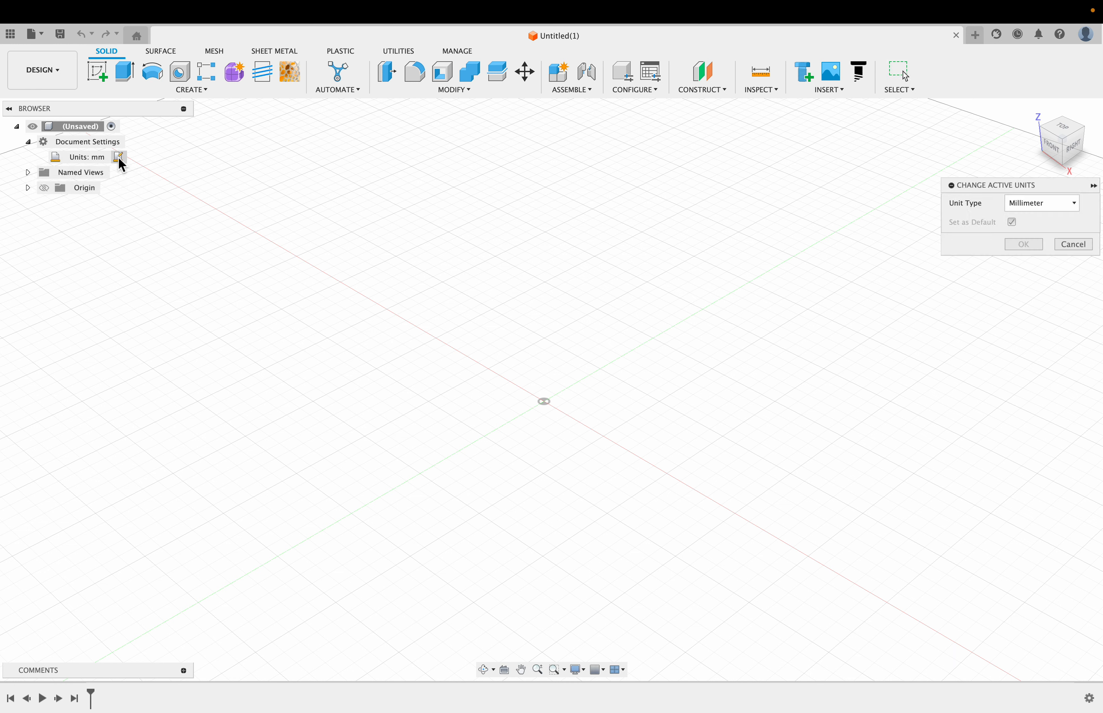
left_click(1076, 248)
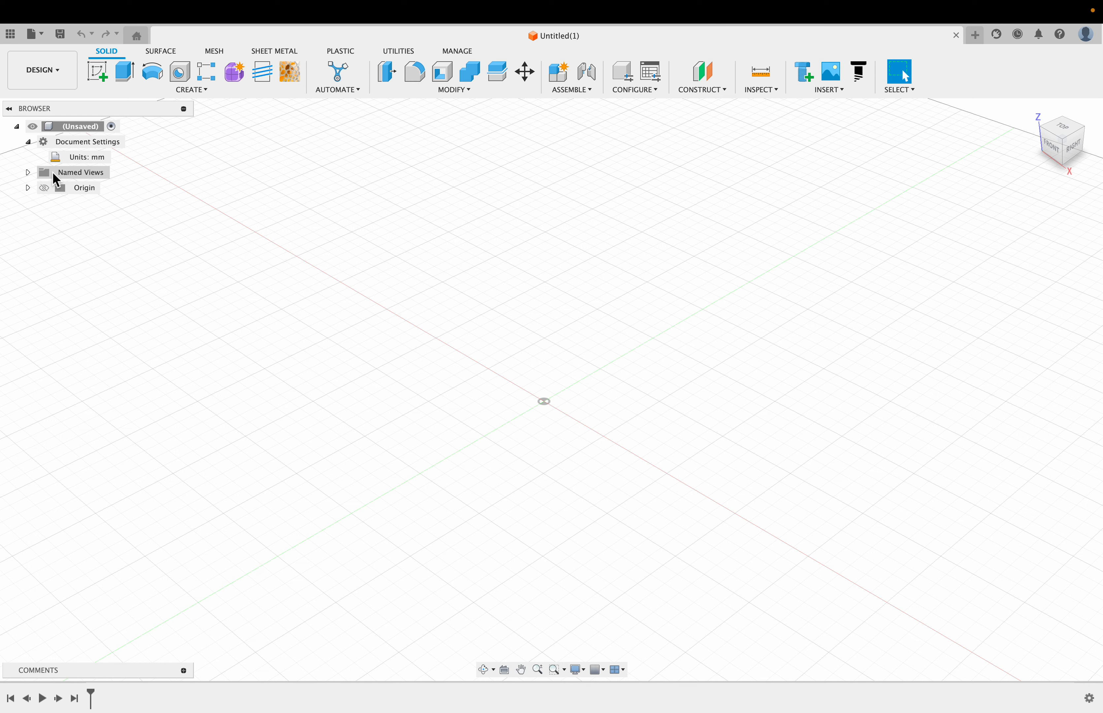
left_click(29, 142)
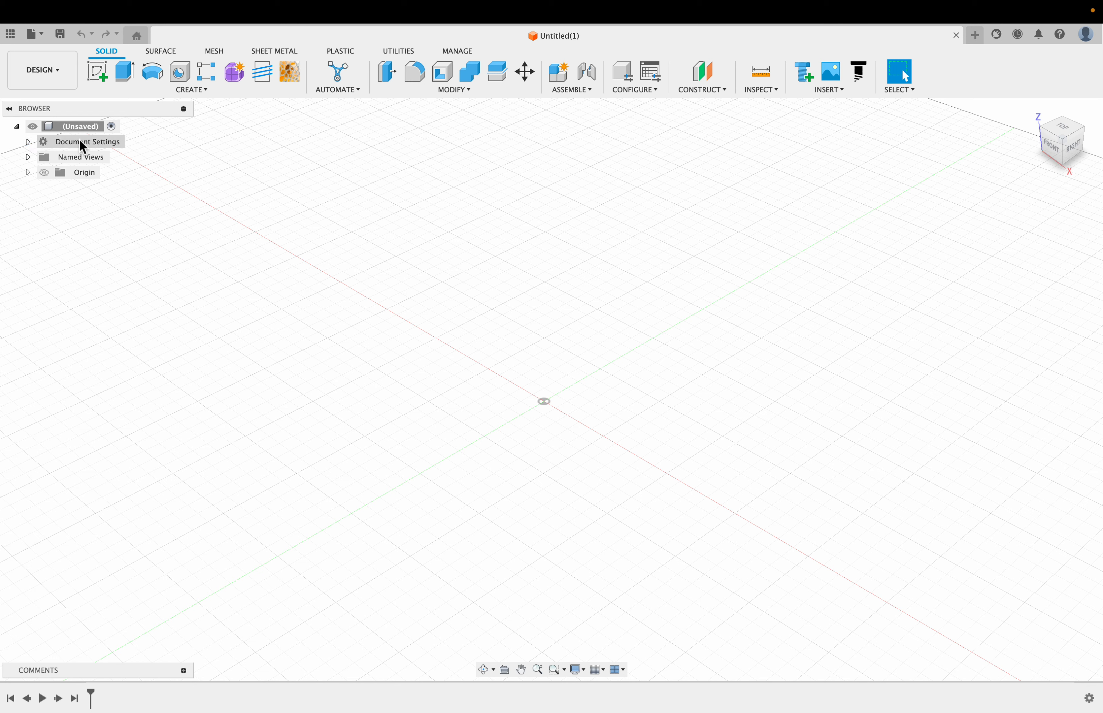
left_click(28, 142)
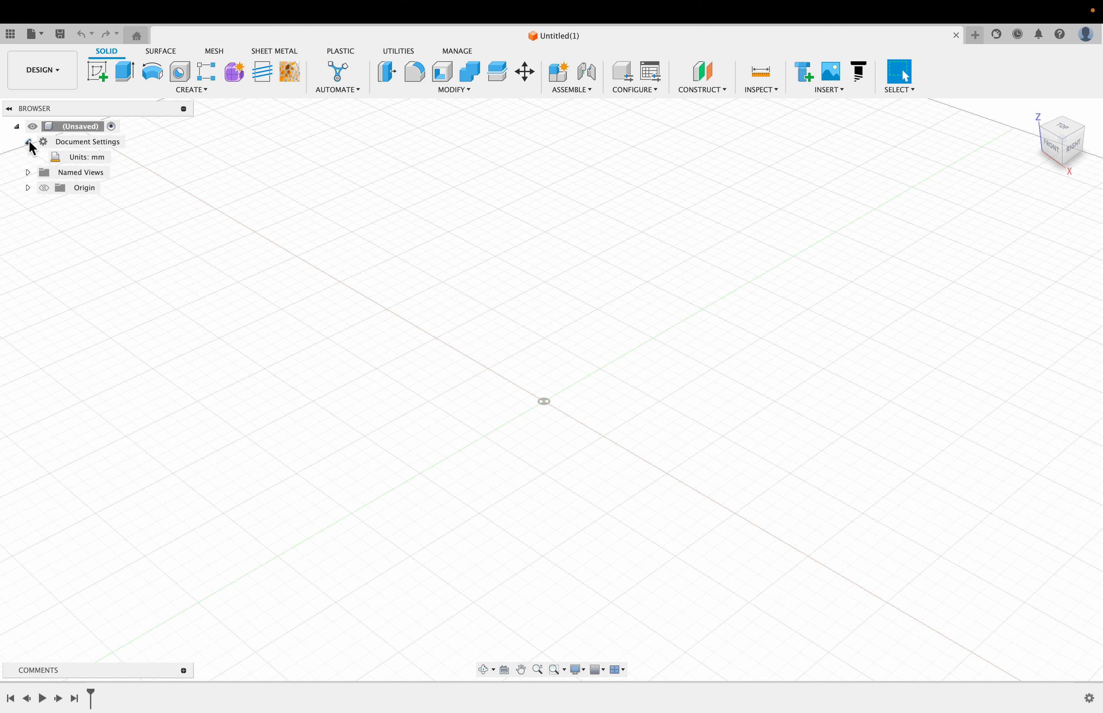
mouse_move(108, 156)
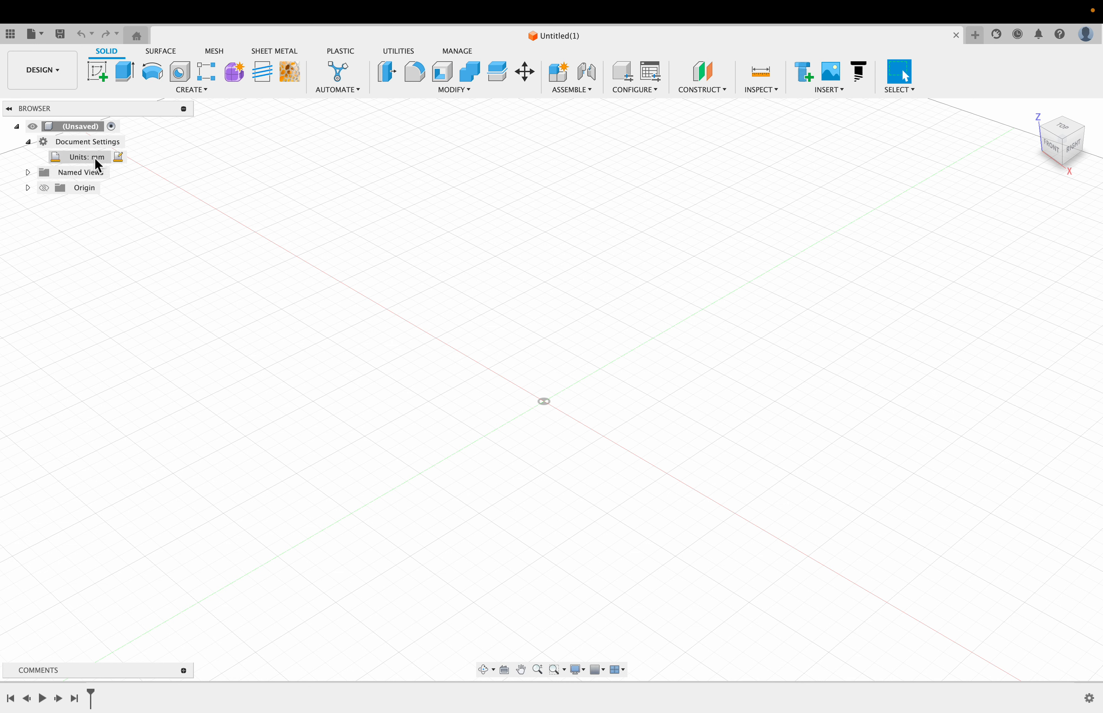
left_click(118, 158)
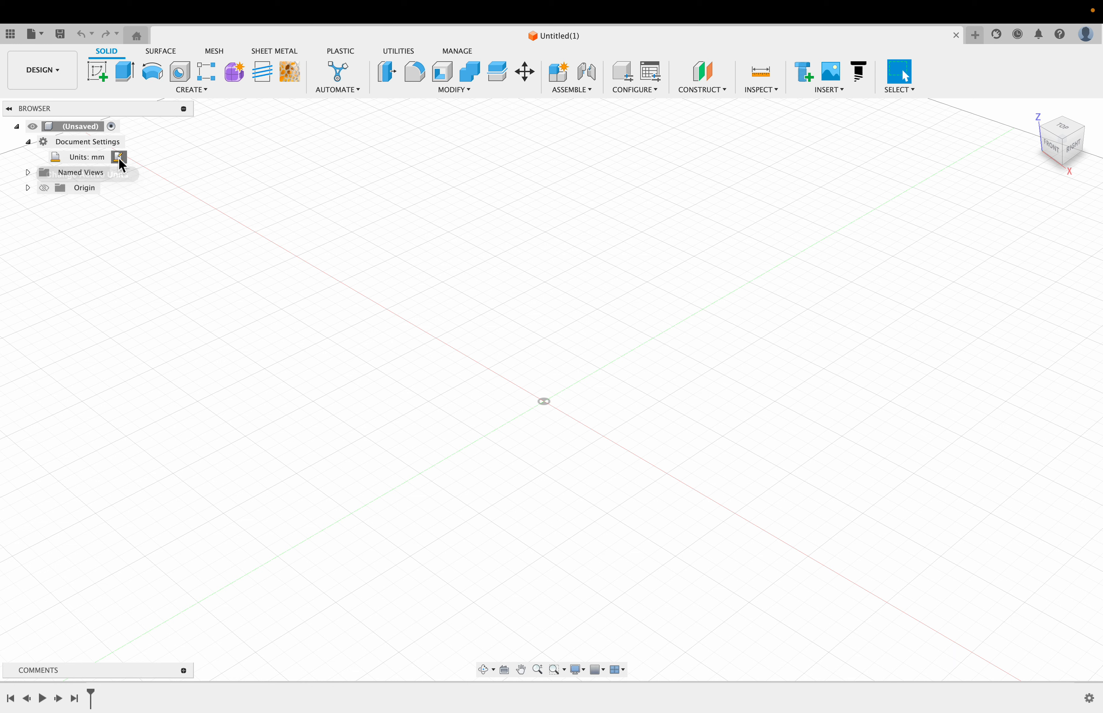
left_click(1053, 205)
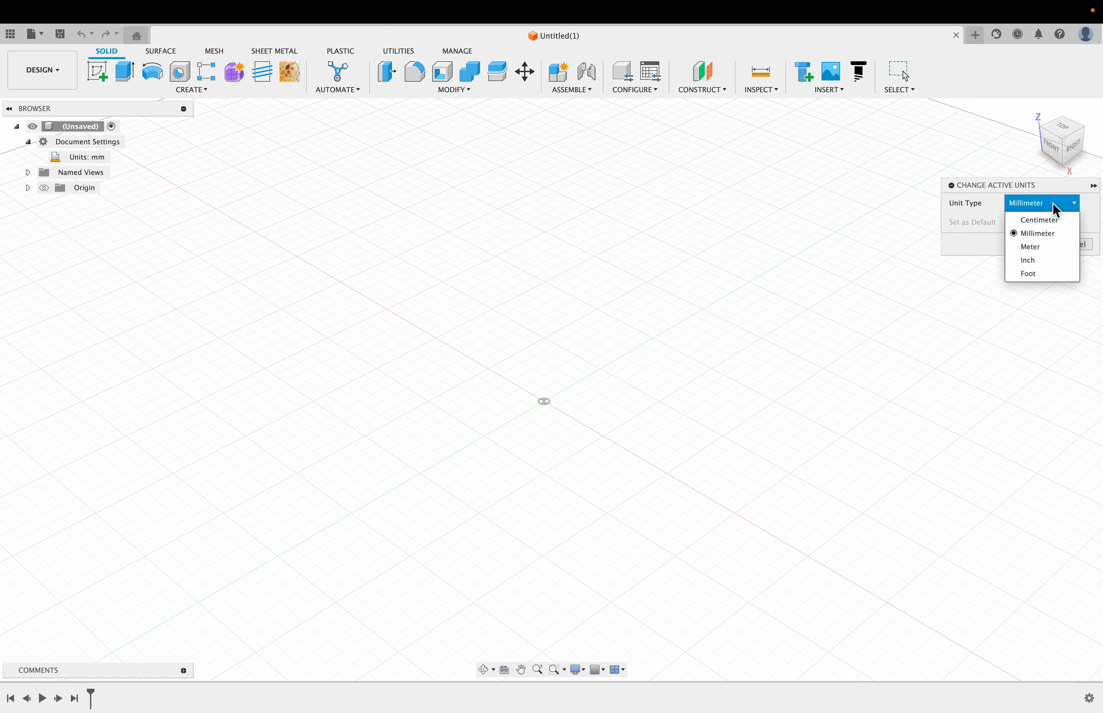
left_click(1051, 233)
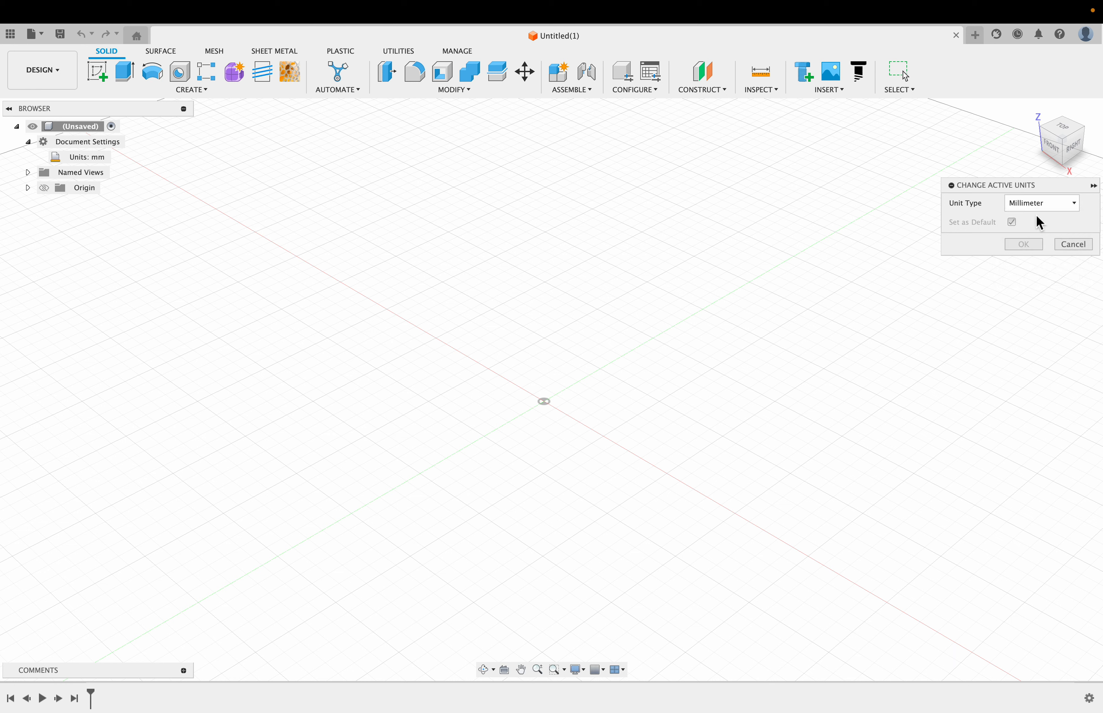
left_click(1077, 250)
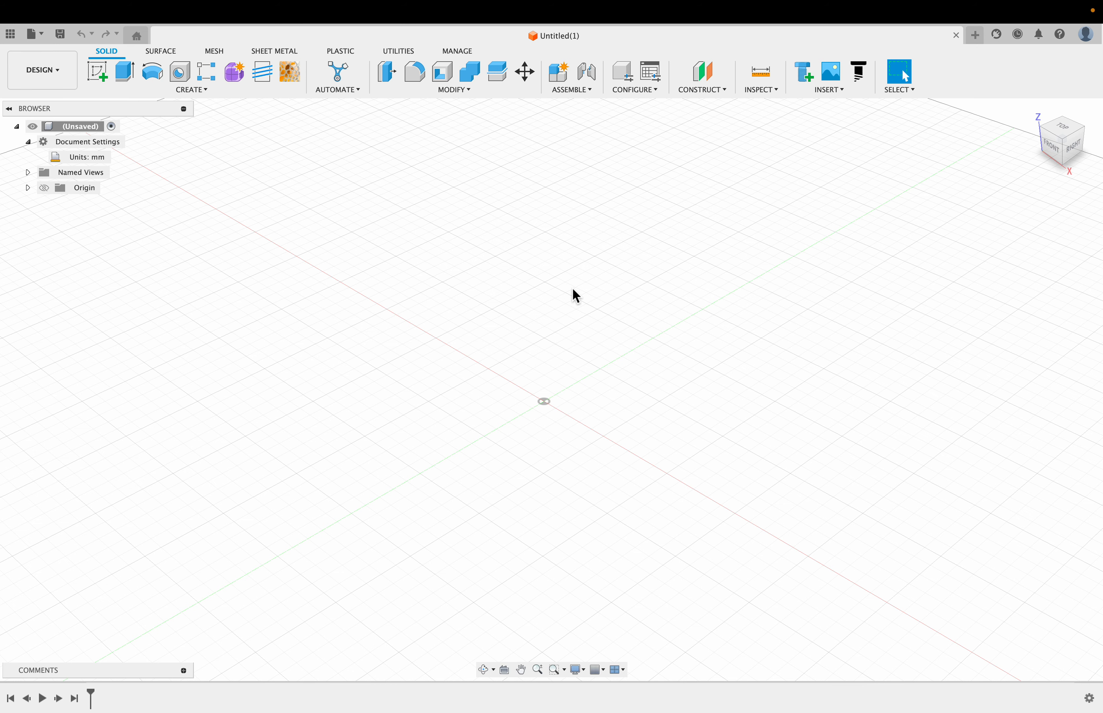
- Make the Origin folder's planes and axes visible and expand the folder to list them
scroll(572, 288, "down", 1)
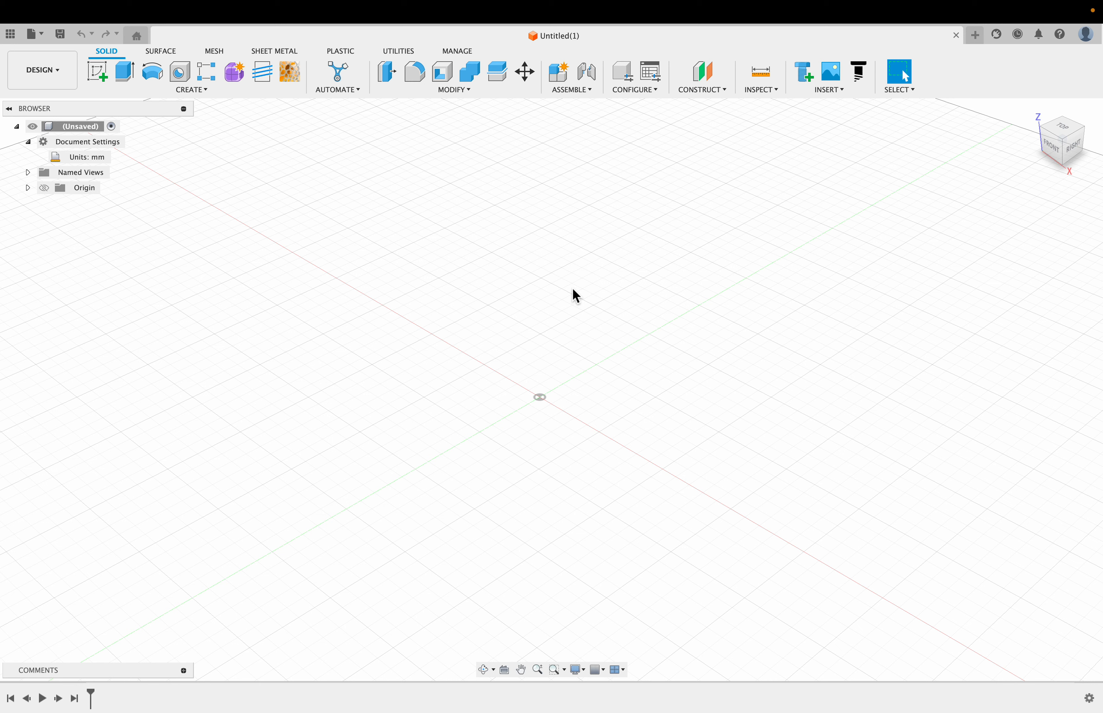
left_click(46, 189)
left_click(44, 188)
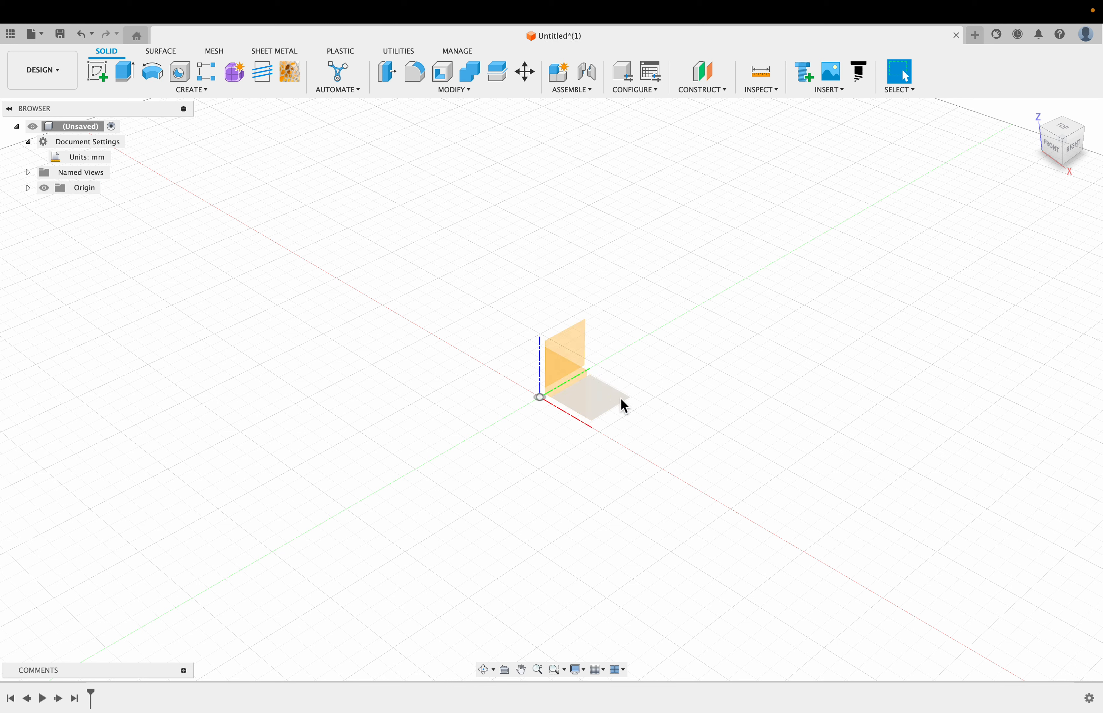
left_click(28, 190)
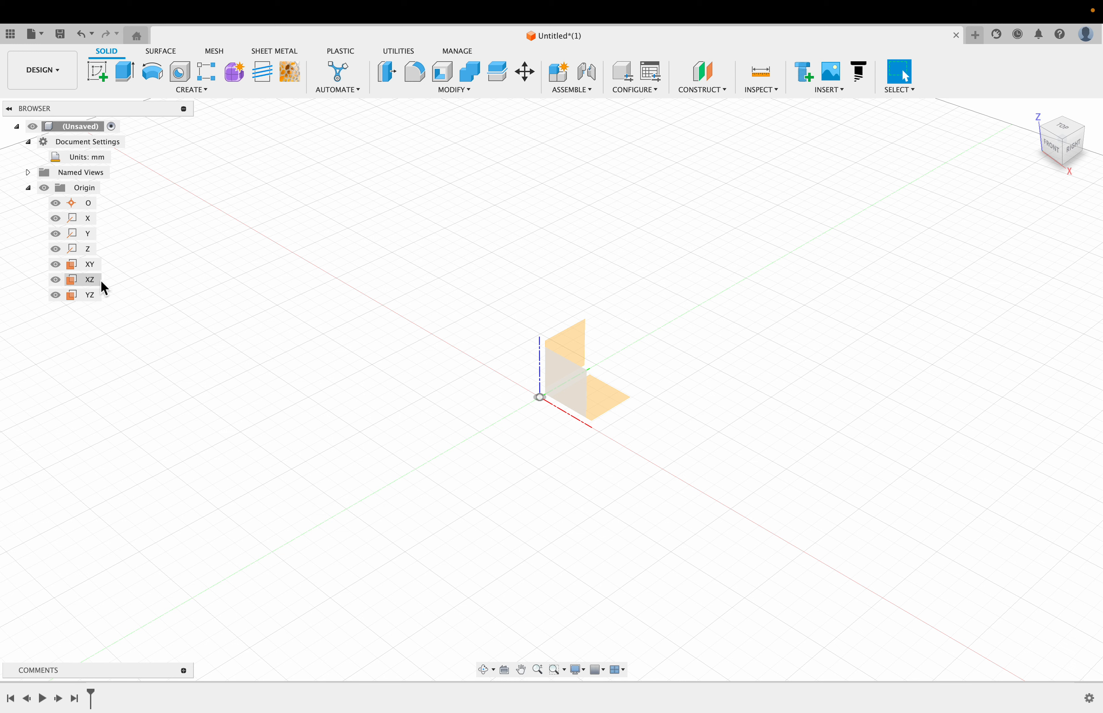
- Examine the orientation of the XY, XZ and YZ origin planes by highlighting them in turn and in pairs
left_click(91, 280)
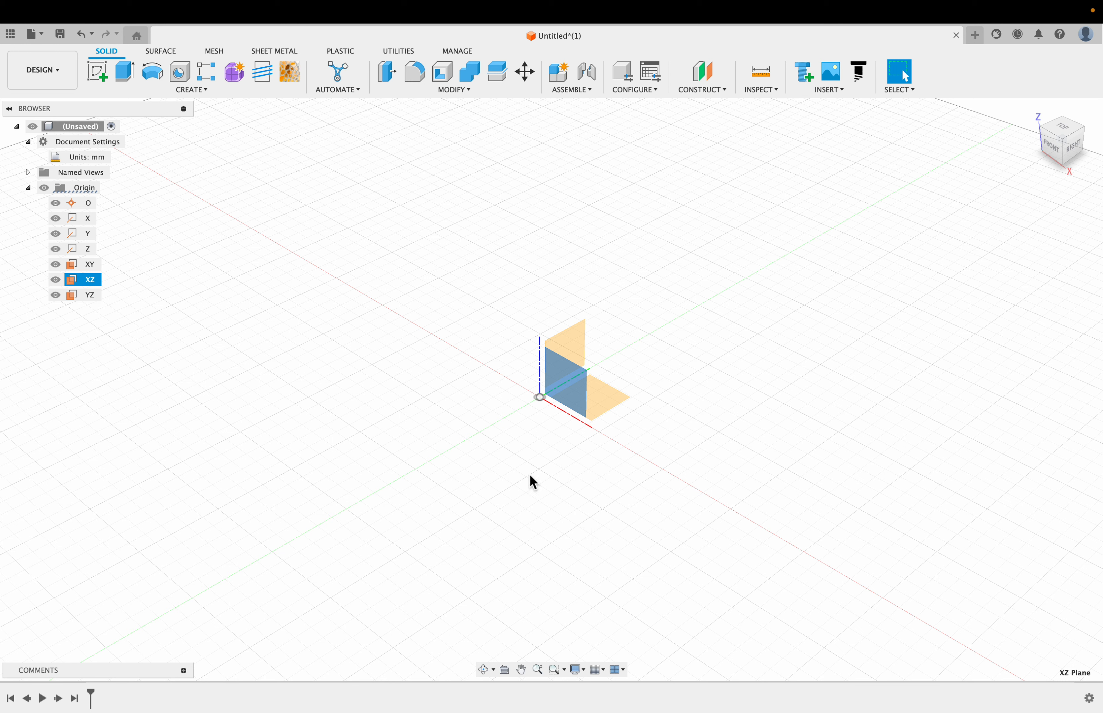
left_click(580, 342)
left_click(595, 399, "shift")
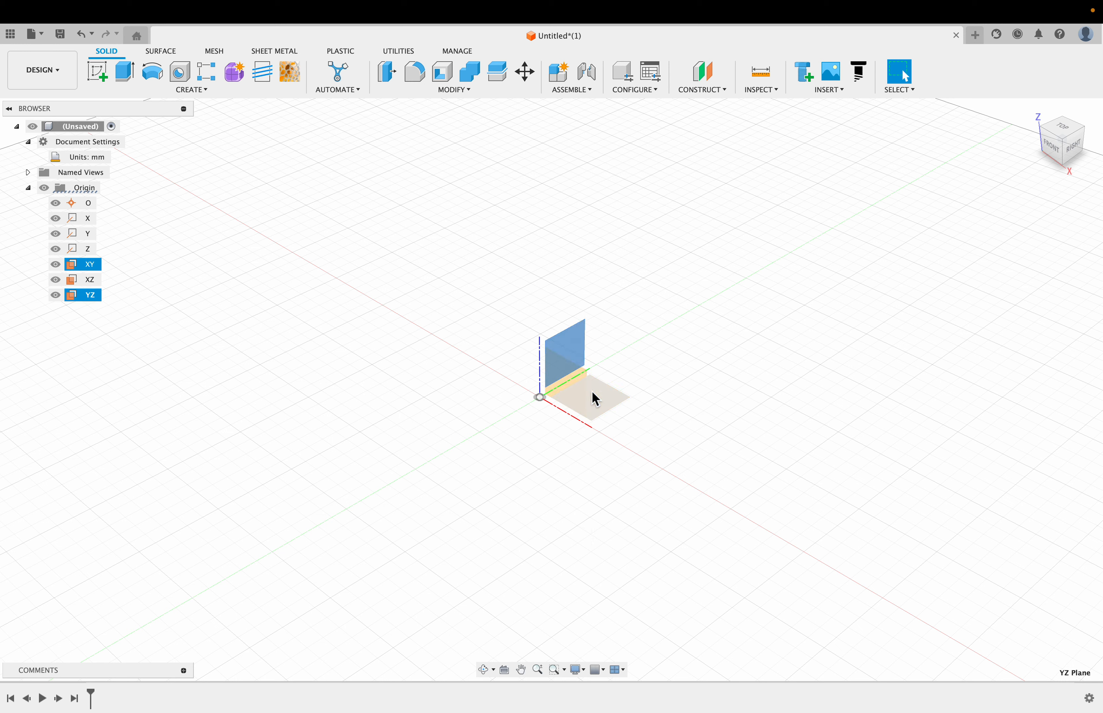
left_click(574, 398)
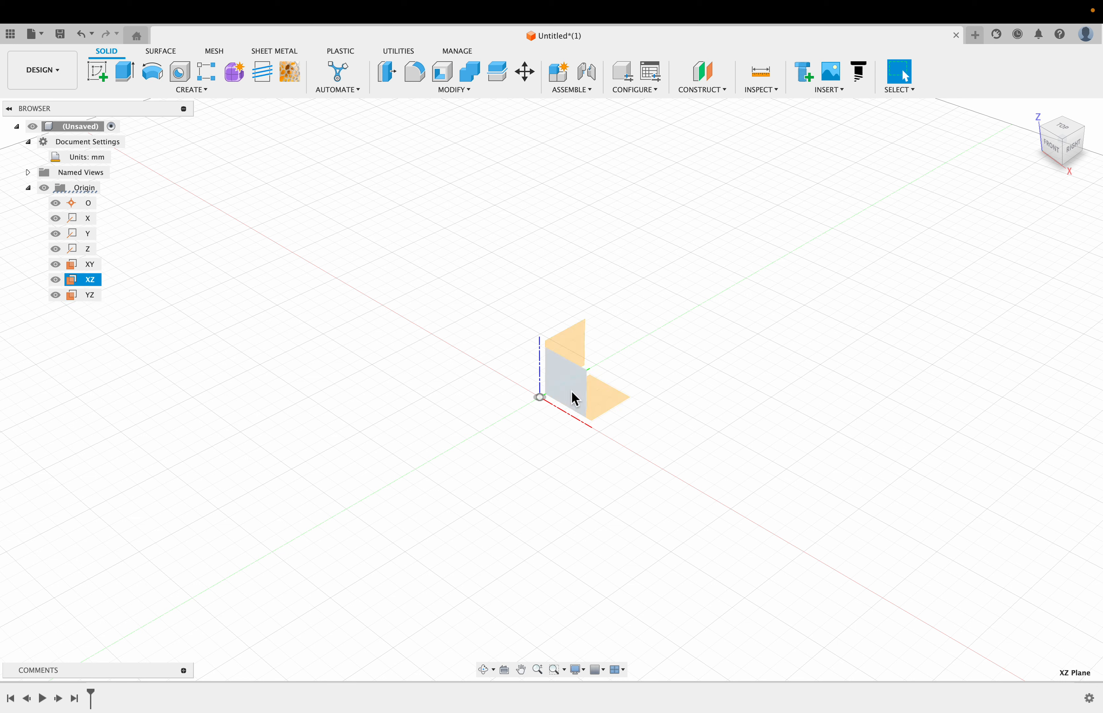
left_click(576, 358, "shift")
left_click(607, 401)
left_click(570, 405, "shift")
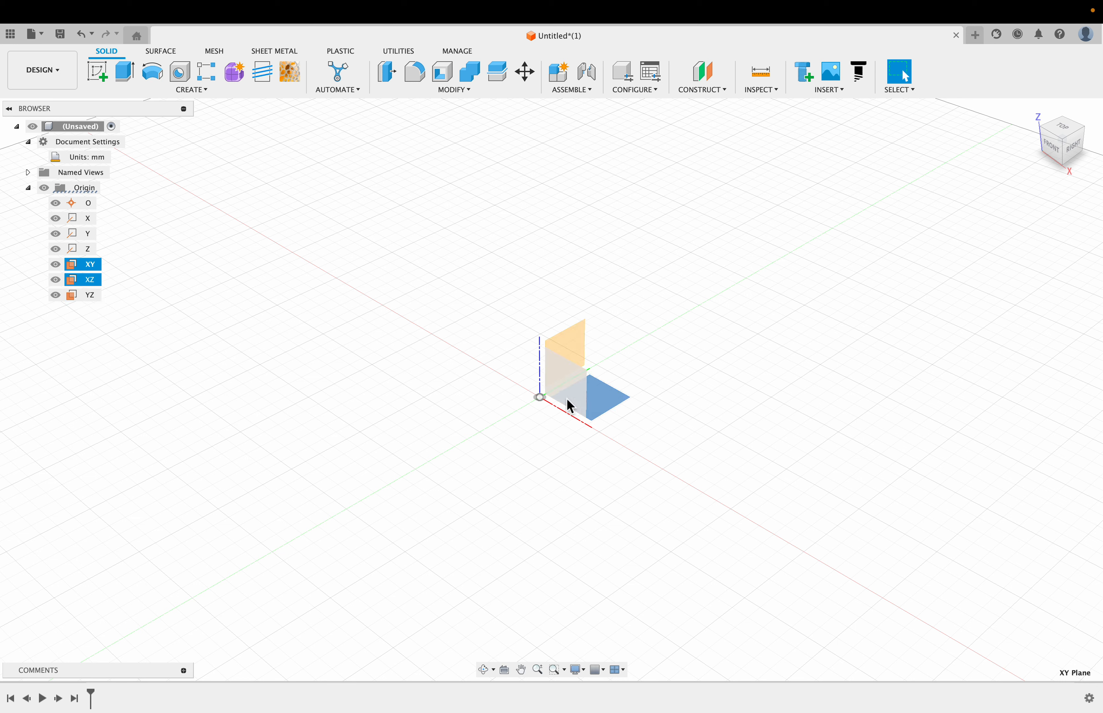
left_click(570, 405)
left_click(574, 357, "shift")
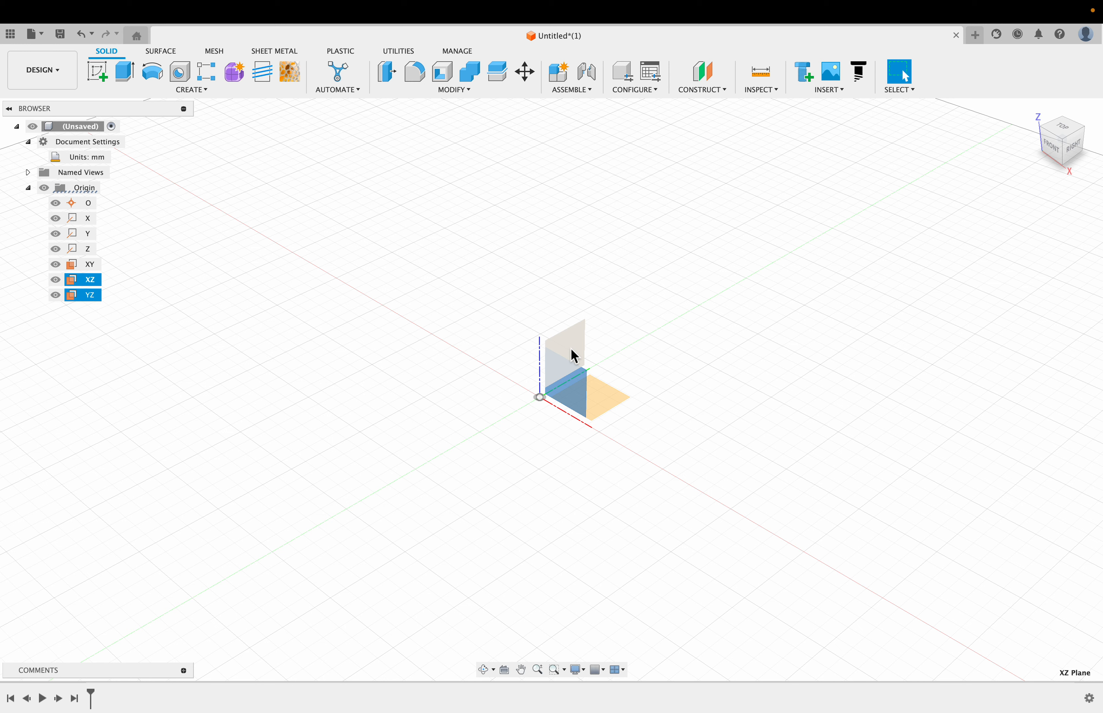
left_click(570, 348)
left_click(608, 396)
- Create a sketch on the XZ plane and draw a two-point rectangle about 50 mm wide and 75 mm tall, its base centred on the origin
left_click(561, 384)
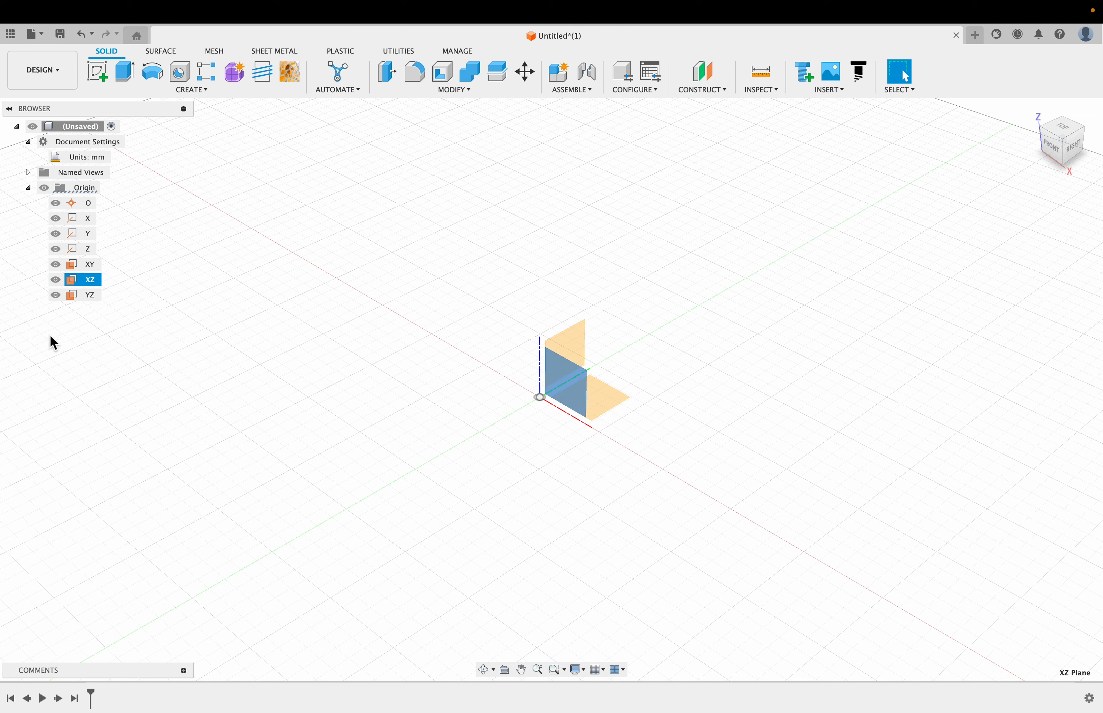
left_click(97, 74)
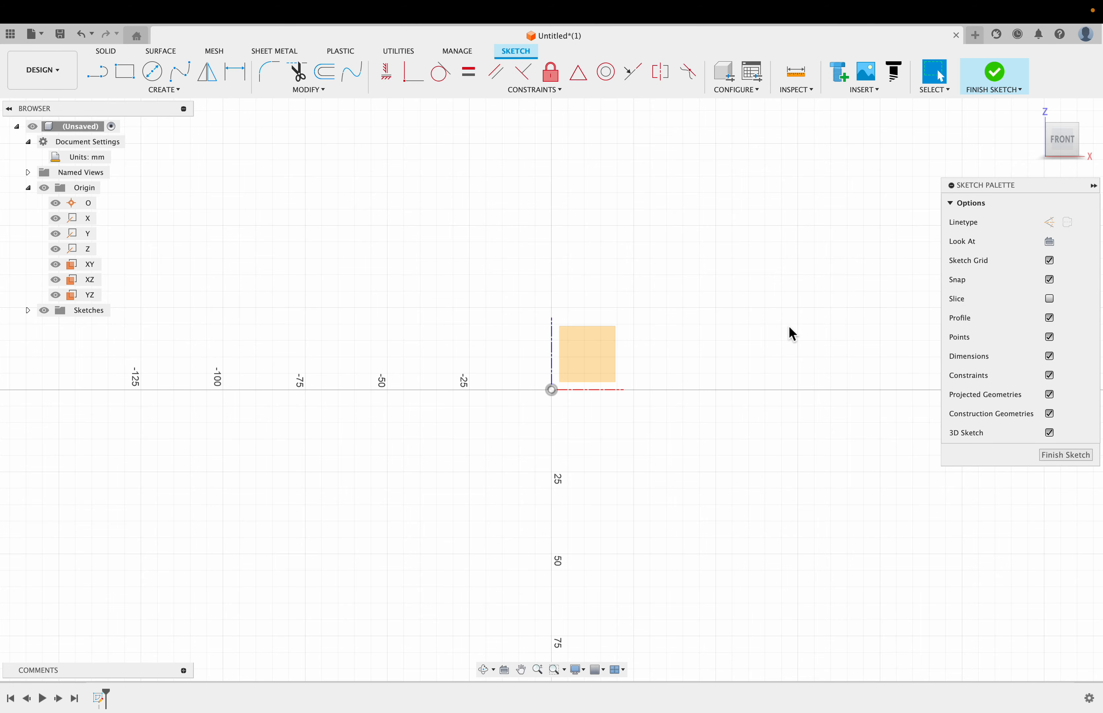
scroll(788, 325, "right", 3)
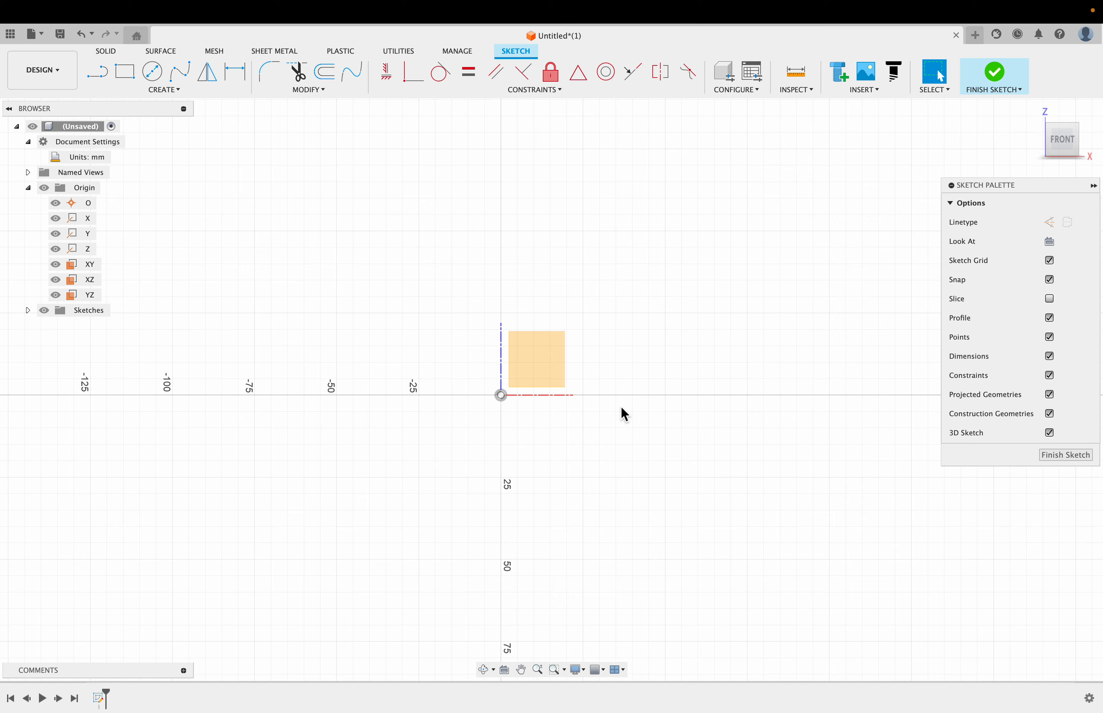
left_click(128, 78)
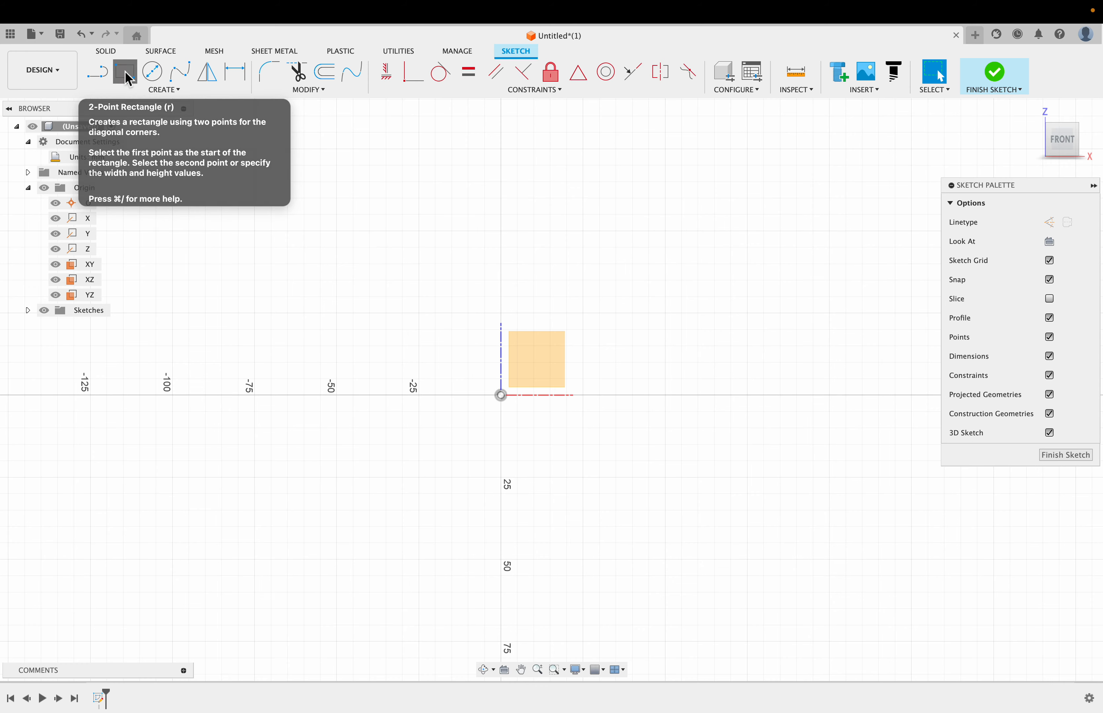
left_click(419, 148)
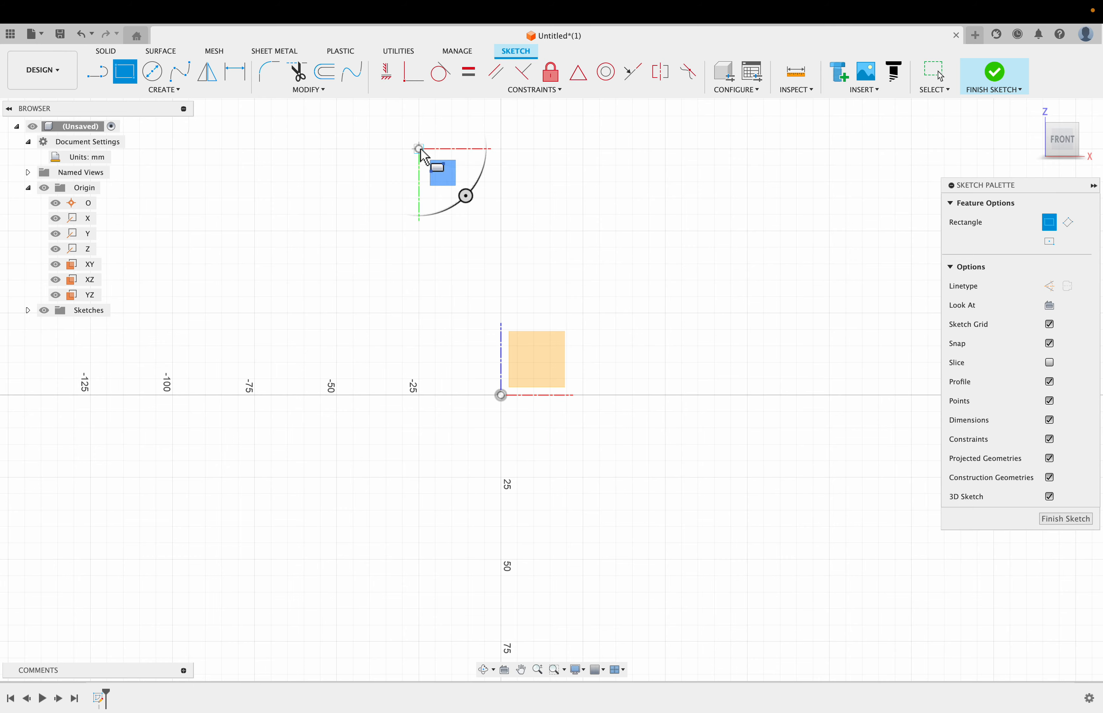
left_click(584, 395)
- Dimension the width of the rectangle above its upper edge
scroll(584, 400, "up", 3)
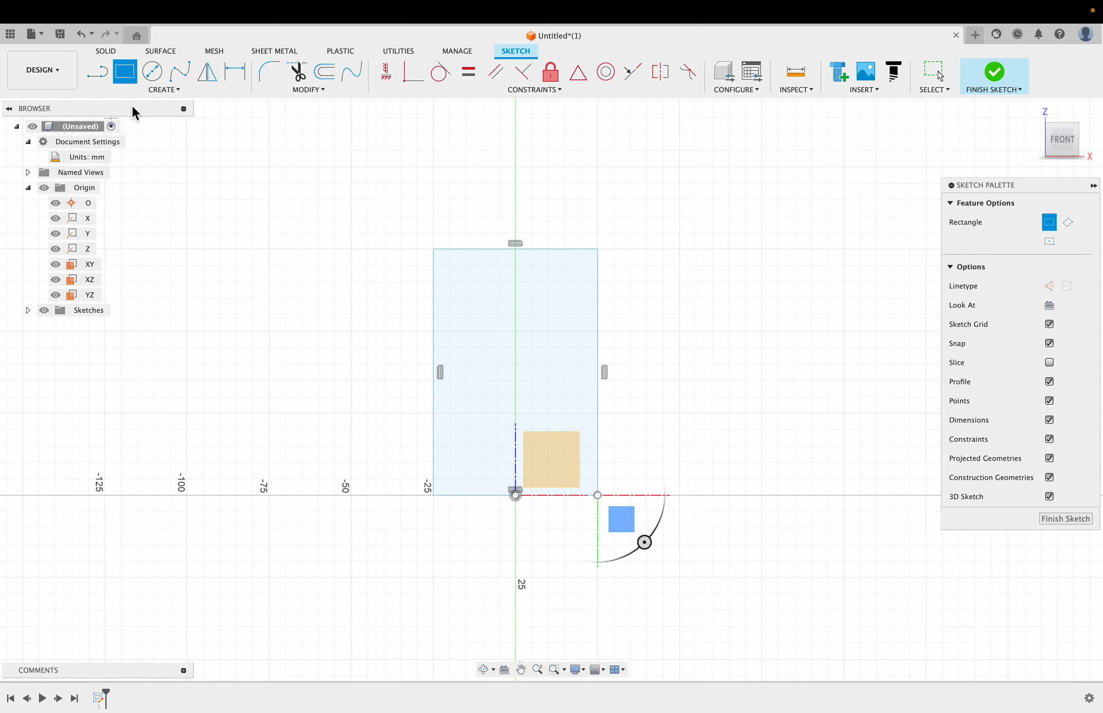
left_click(239, 80)
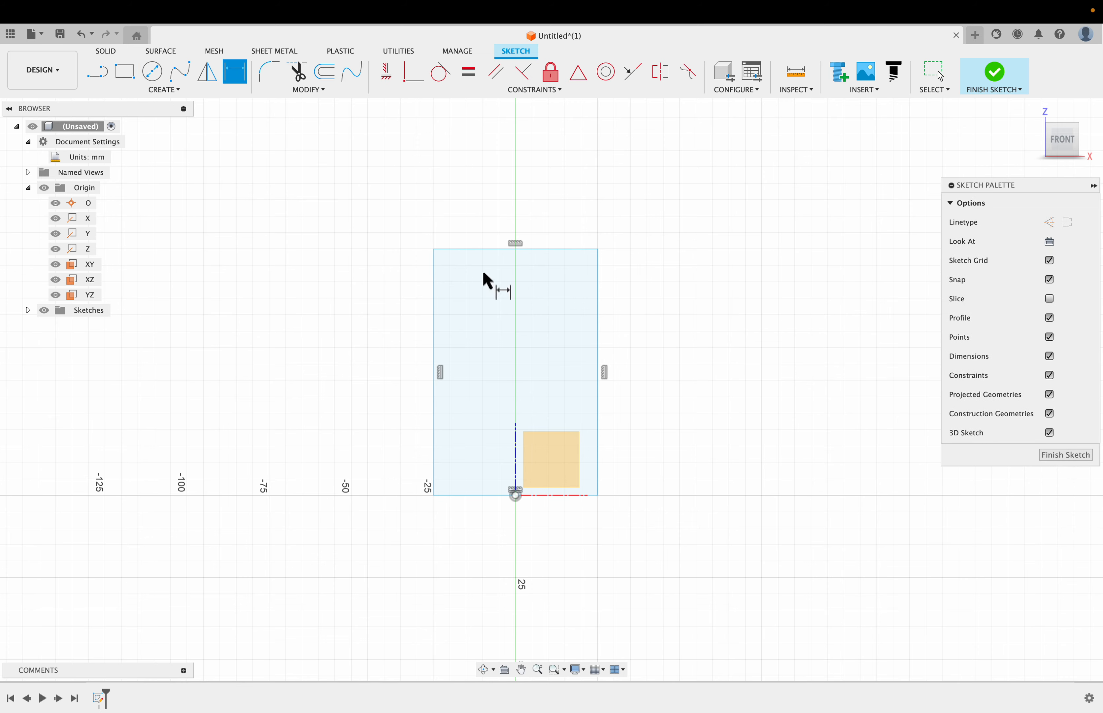
left_click(486, 250)
left_click(498, 200)
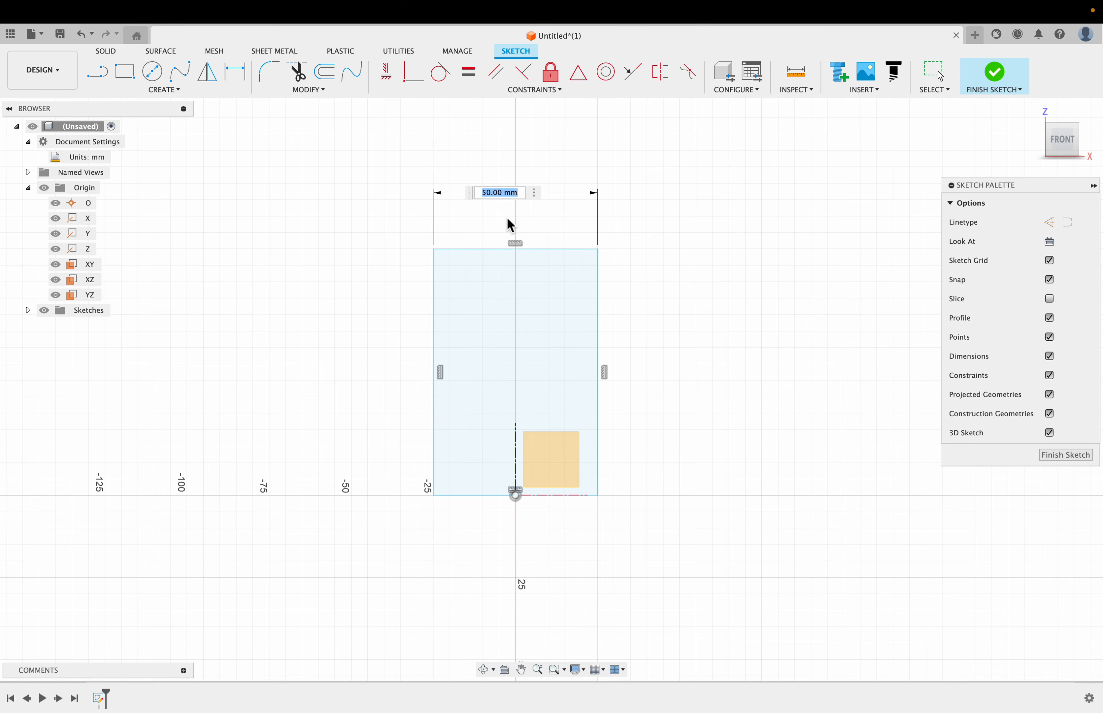
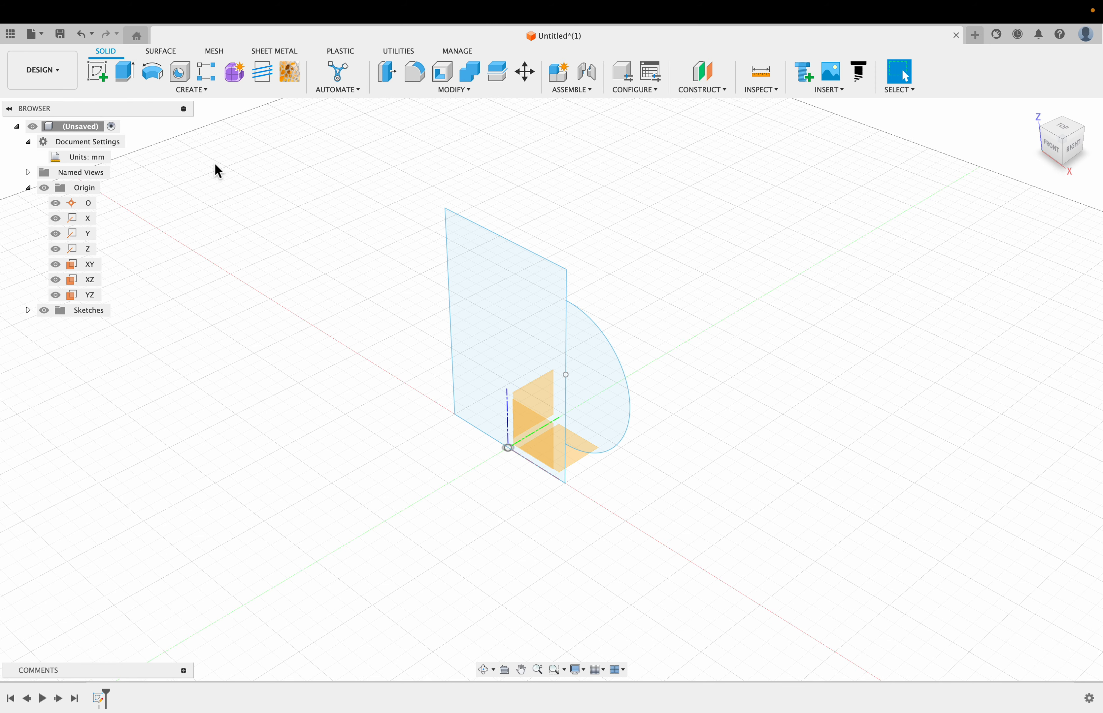
- Extrude the rectangle profile symmetrically about its sketch plane, pulling it about 25 mm to each side
left_click(126, 74)
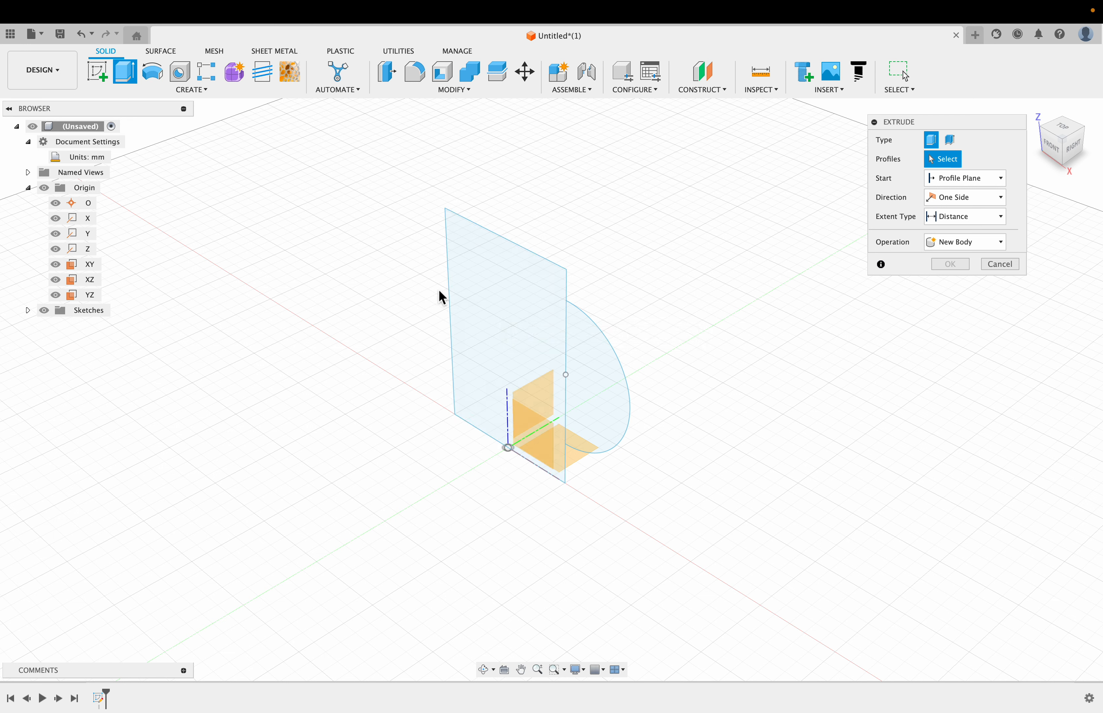
left_click(507, 324)
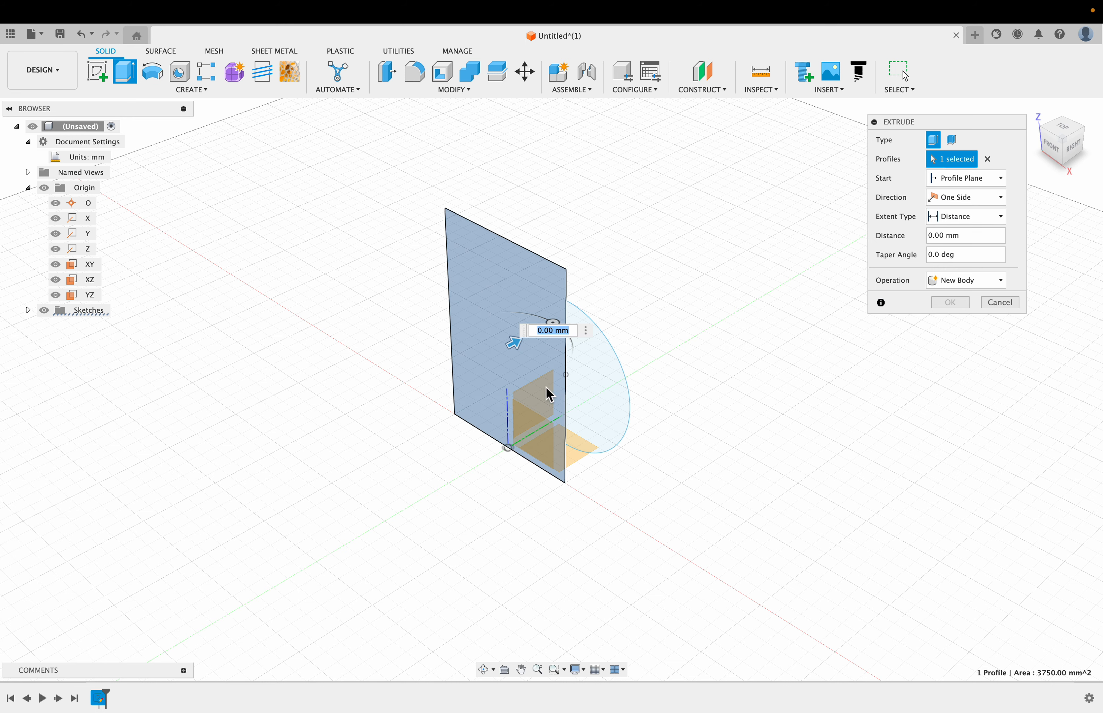
scroll(502, 348, "right", 3)
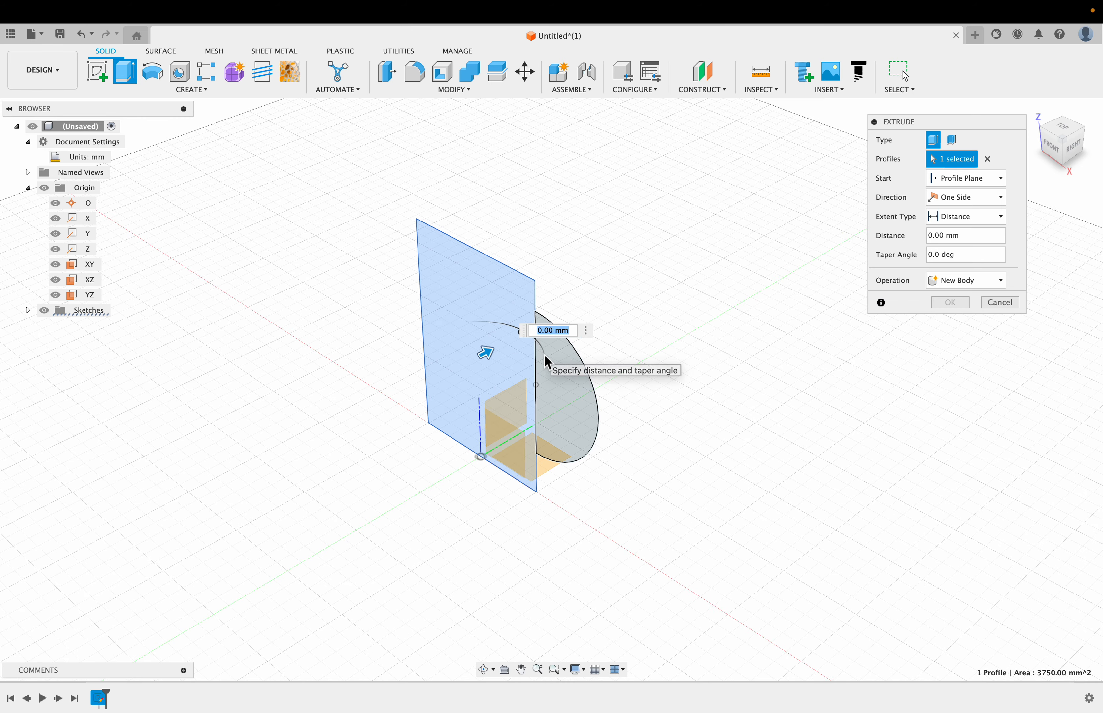
left_click_drag(507, 359, 505, 391)
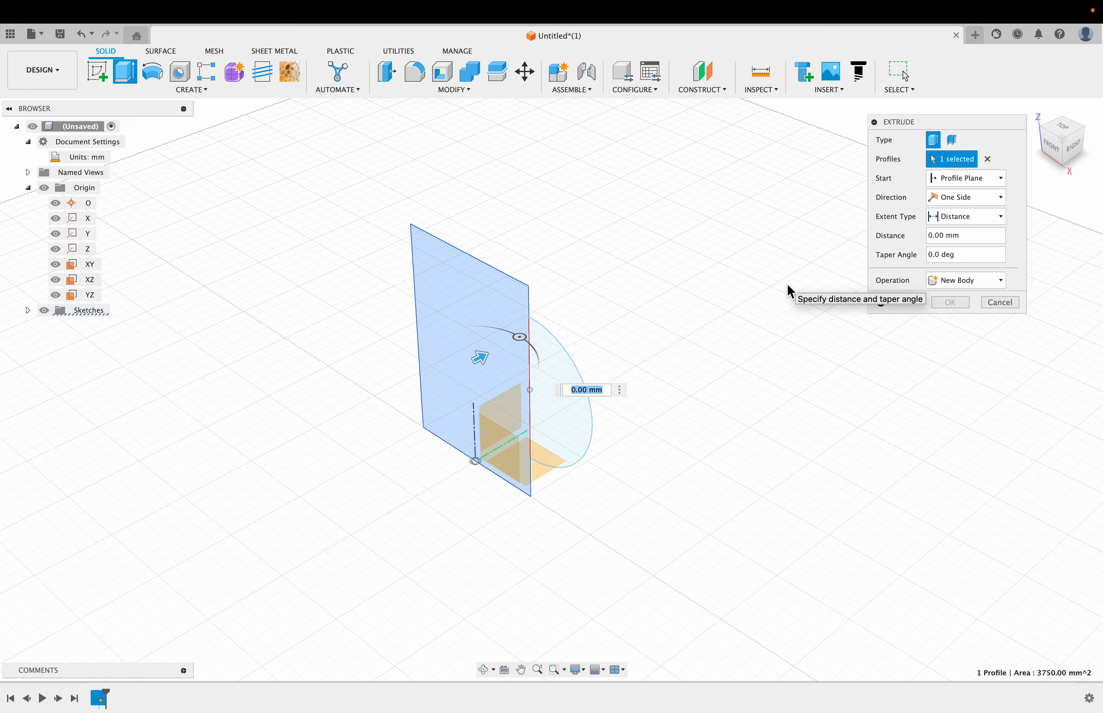
left_click(954, 201)
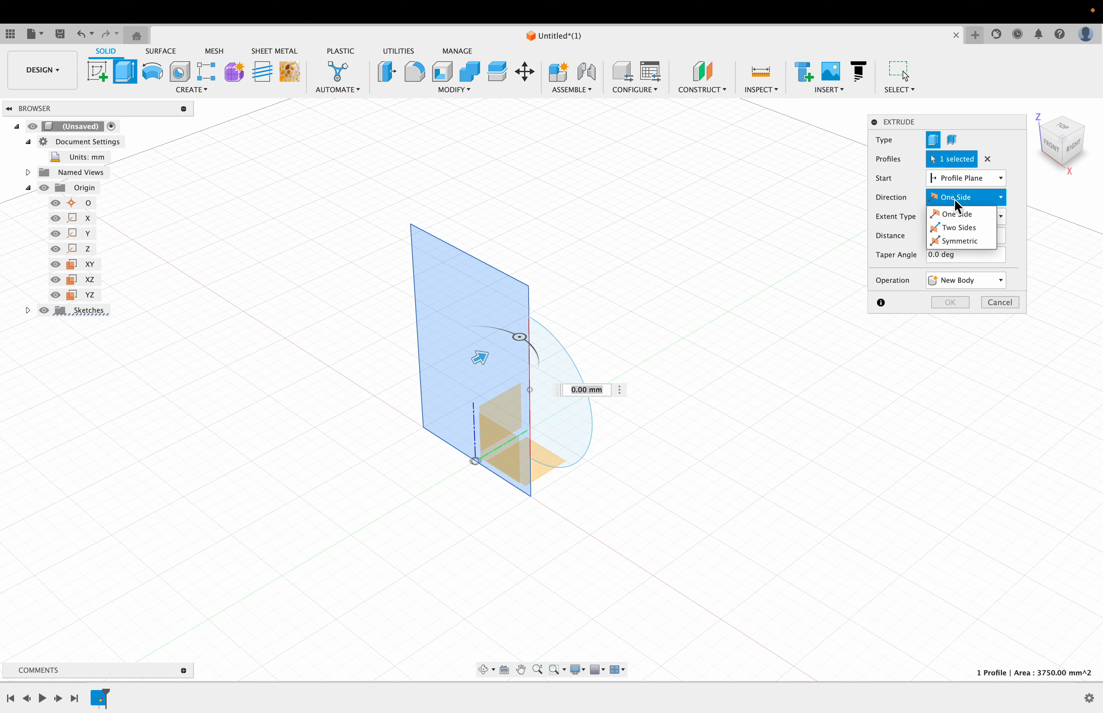
left_click(958, 241)
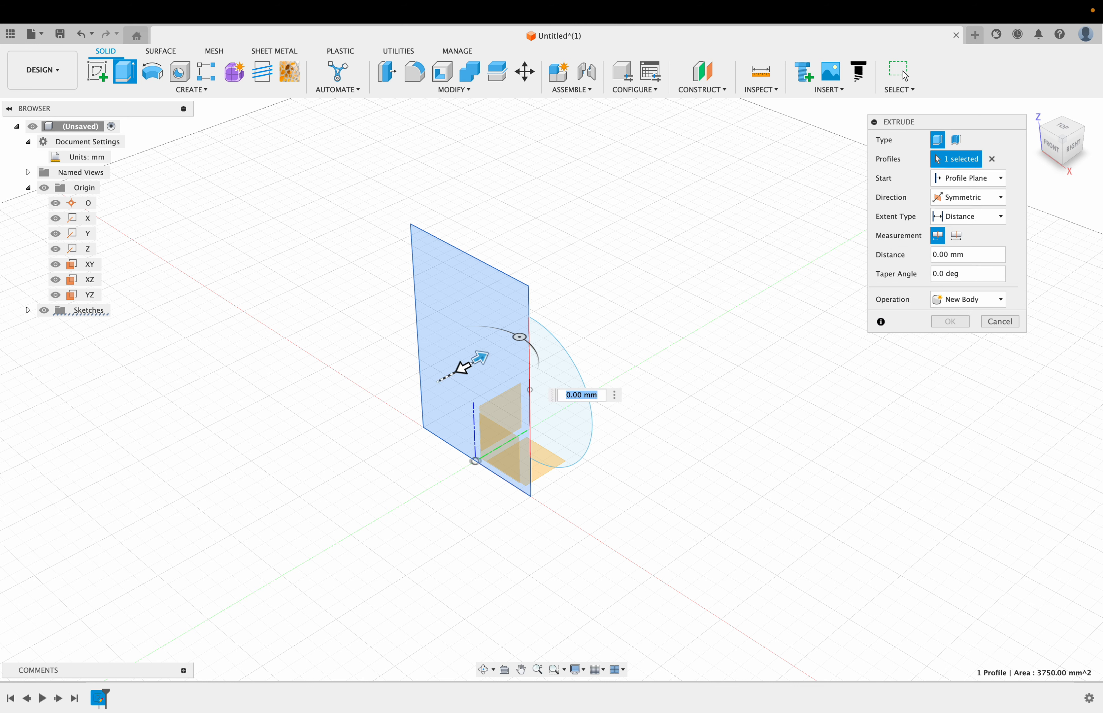
left_click_drag(460, 372, 401, 407)
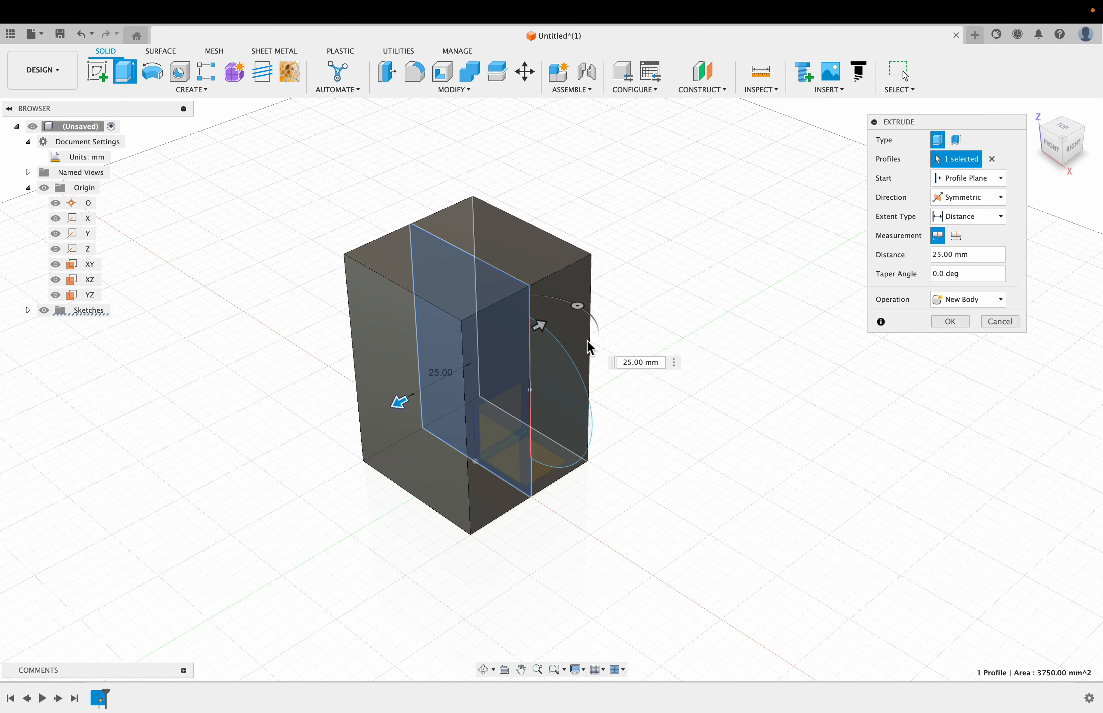
- Set the symmetric extrusion's distance to 25 mm per side and finish it as a new body
left_click(636, 364)
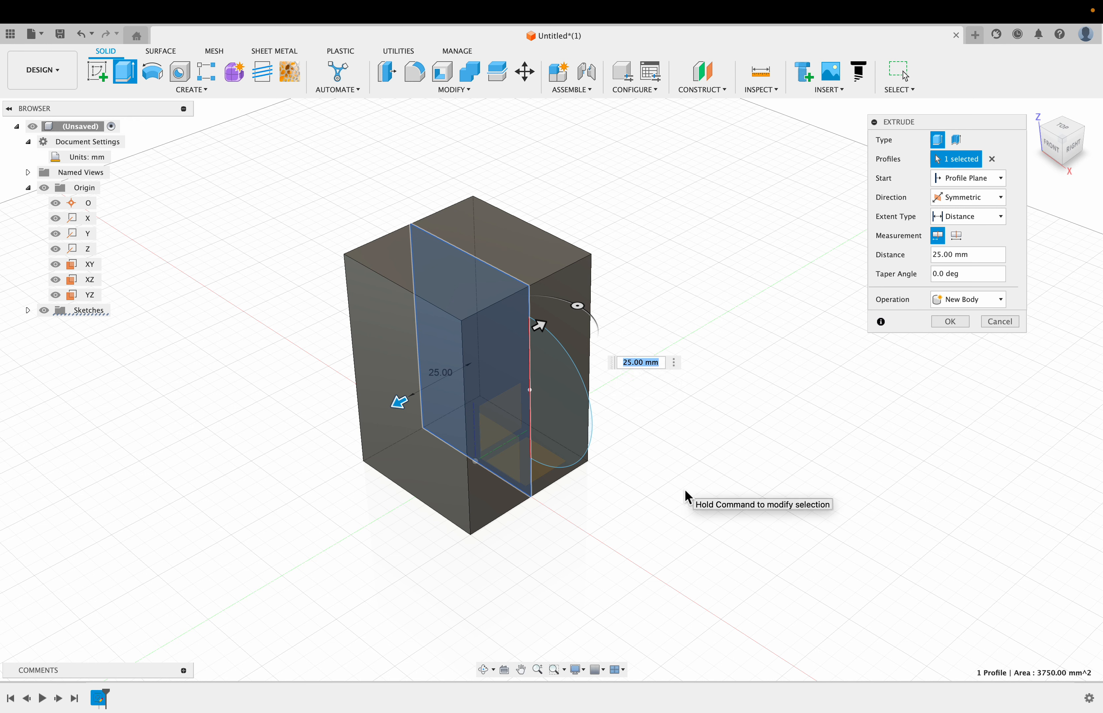
type("30")
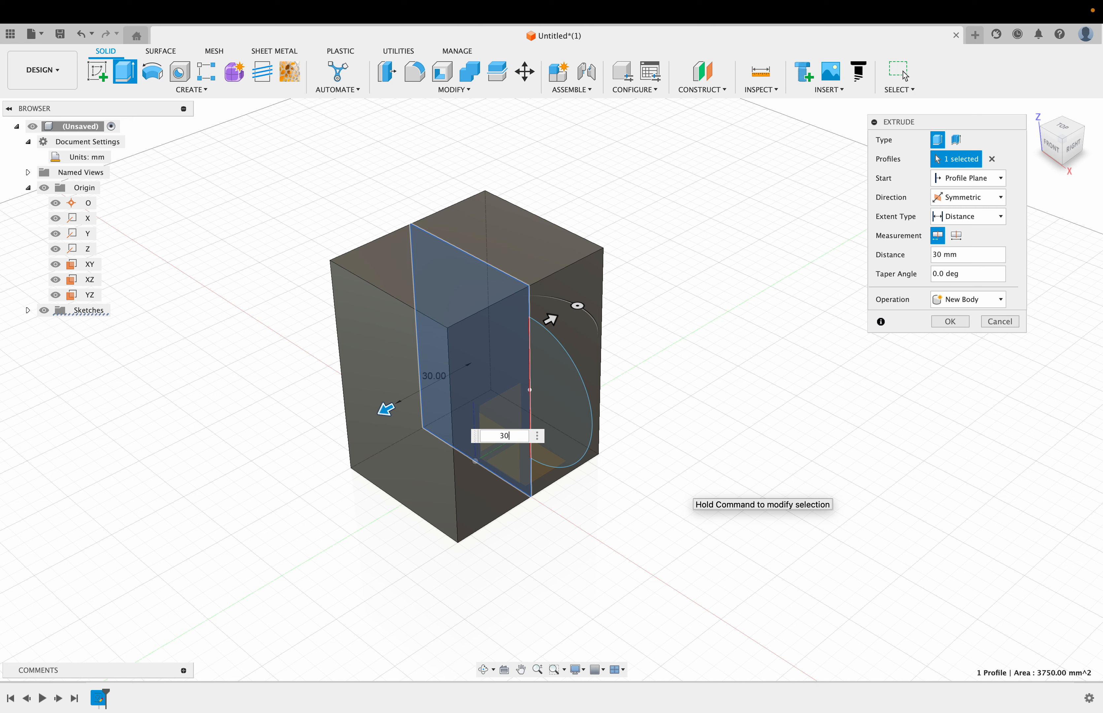
key("BackSpace")
type("2")
type("0")
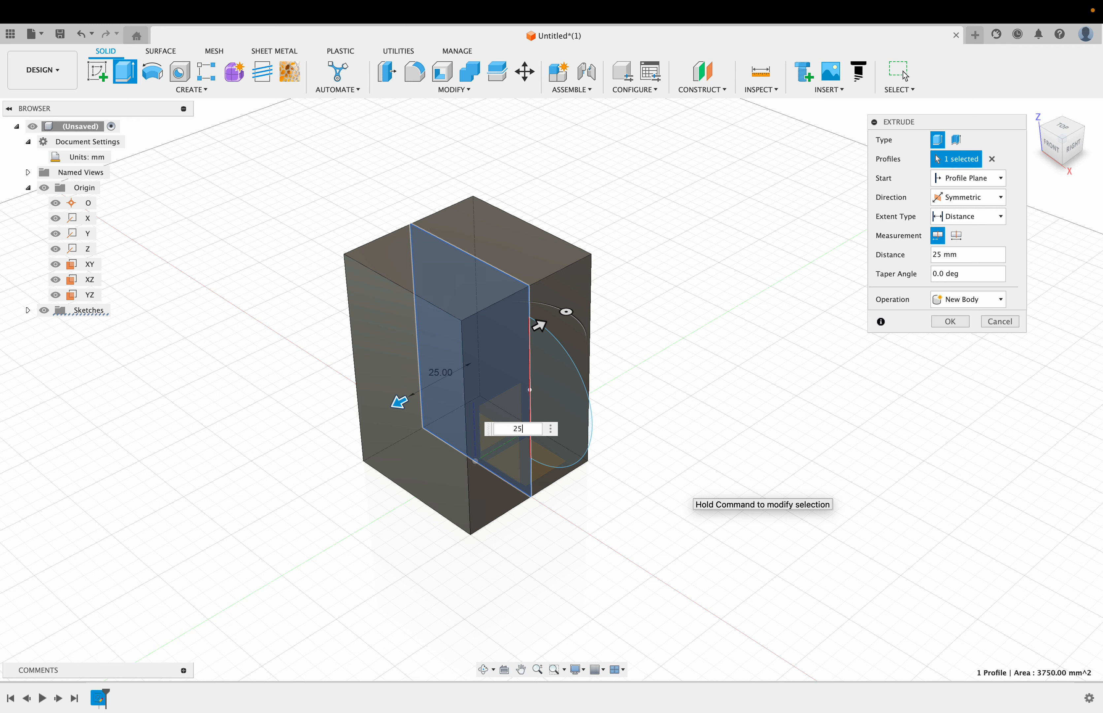
left_click(951, 323)
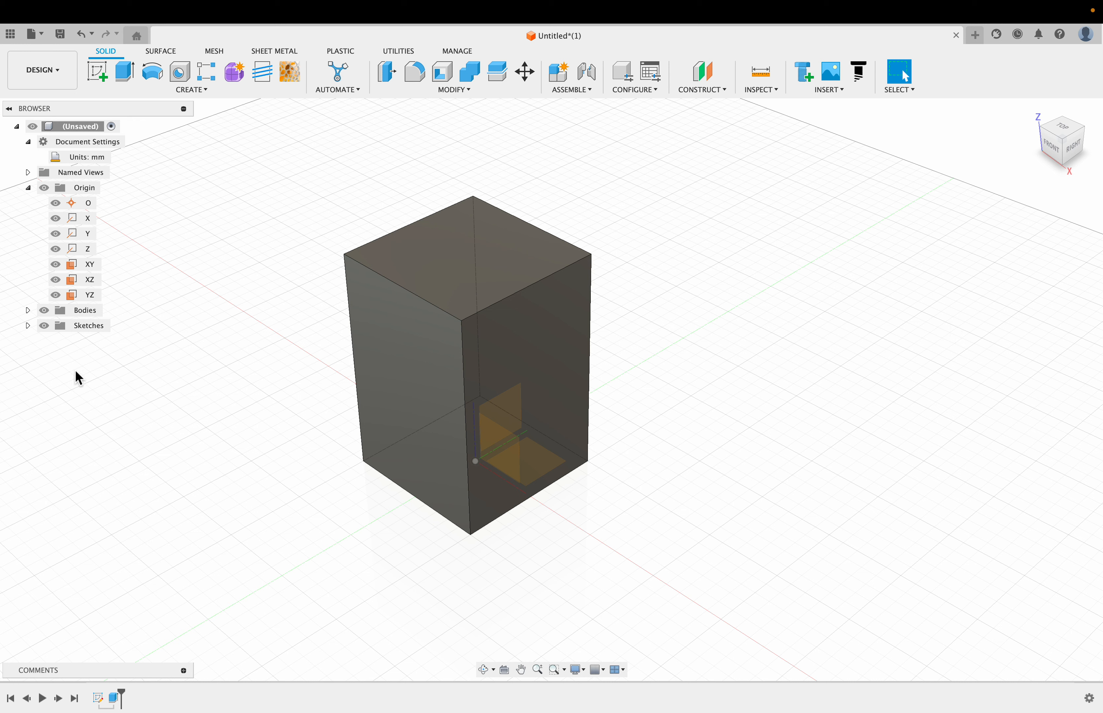
- Expand the Sketches folder and make Sketch1 visible again together with the extruded block
left_click(28, 326)
left_click(55, 340)
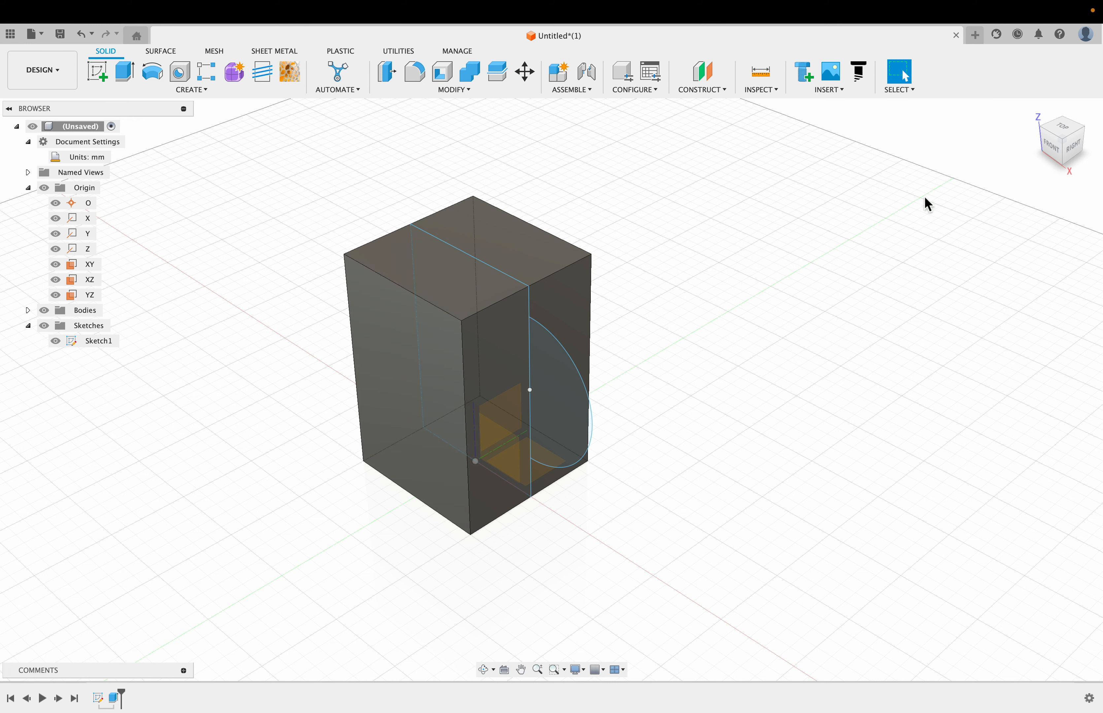
left_click(1057, 148)
left_click_drag(1056, 146, 980, 179)
left_click(1033, 112)
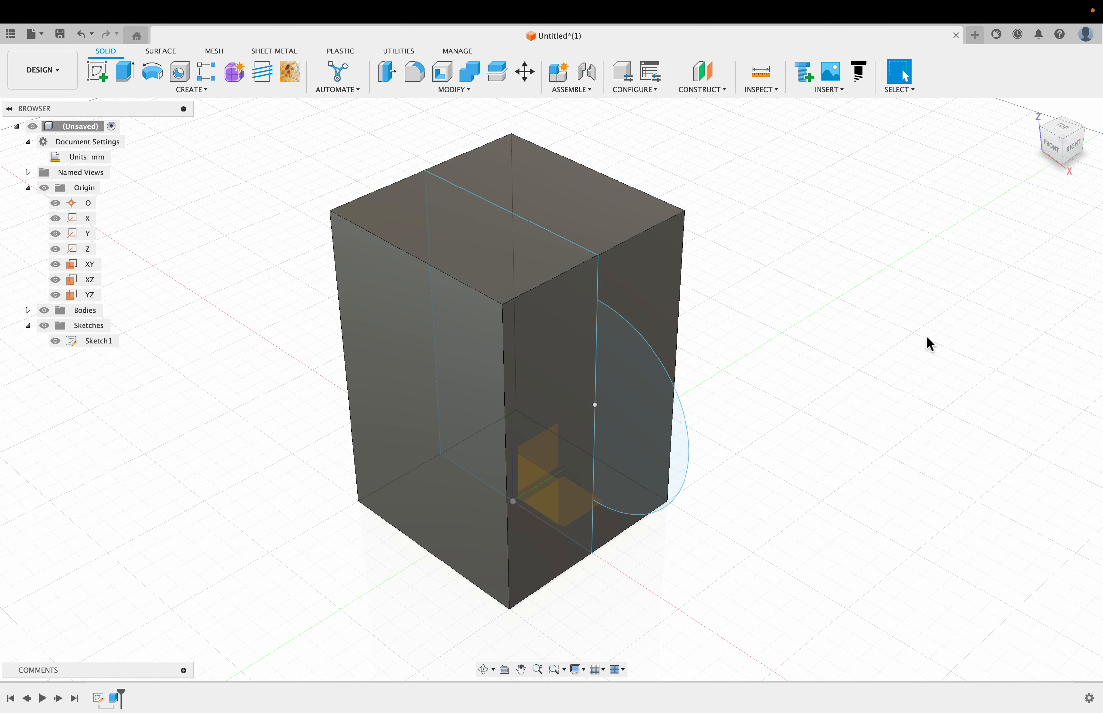
scroll(926, 336, "down", 1)
scroll(926, 335, "right", 1)
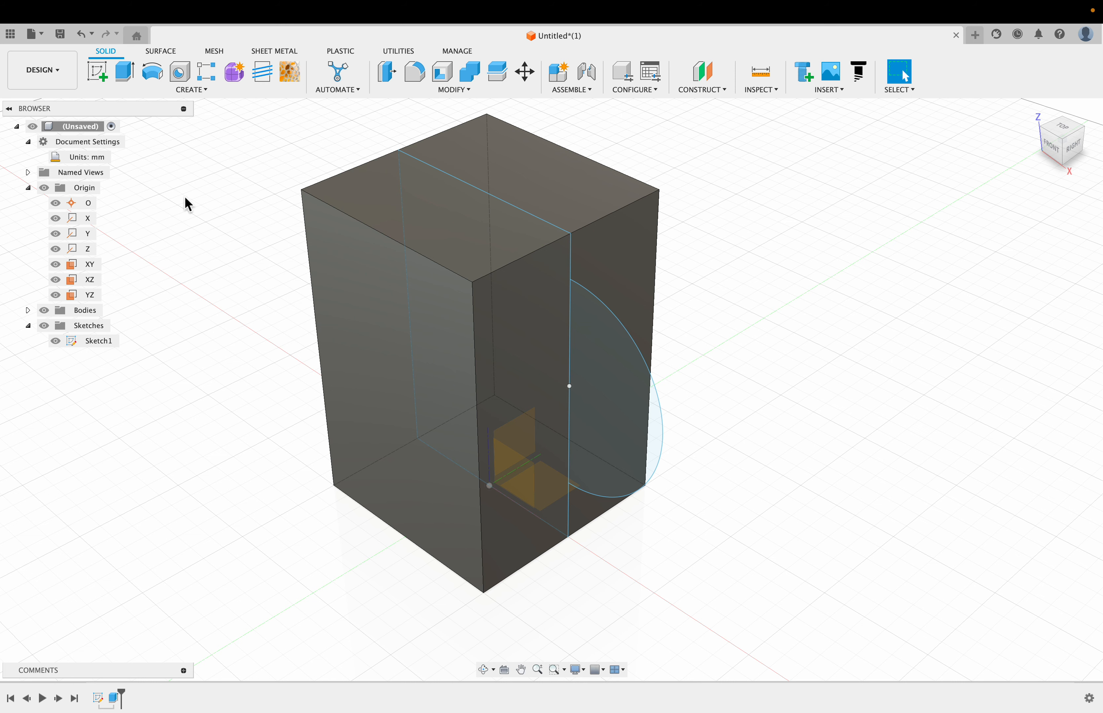
scroll(184, 197, "up", 2)
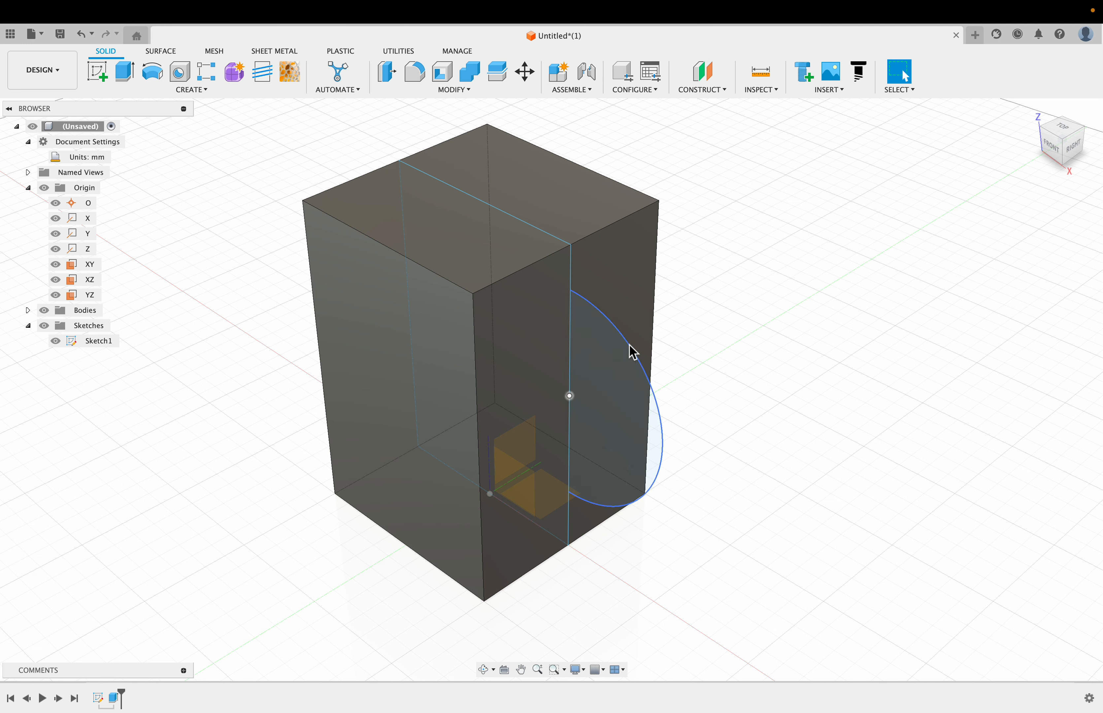
- Create a circular pipe along the sketched handle arc and enlarge its section to about 15 mm
left_click(191, 90)
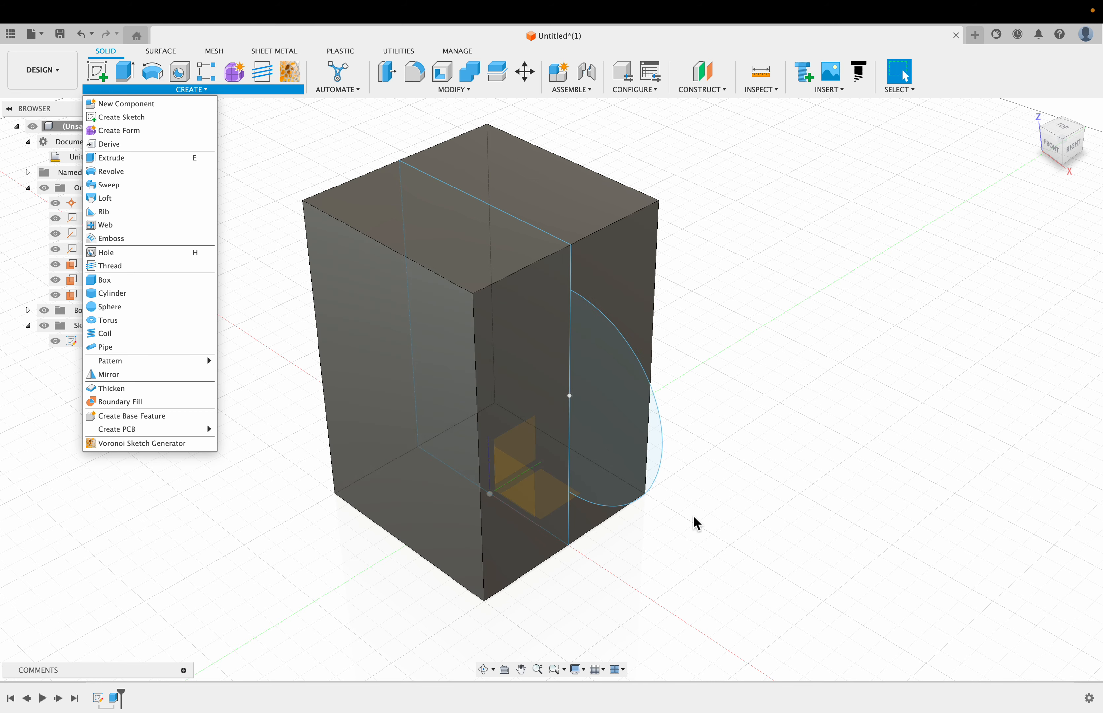
scroll(786, 326, "down", 2)
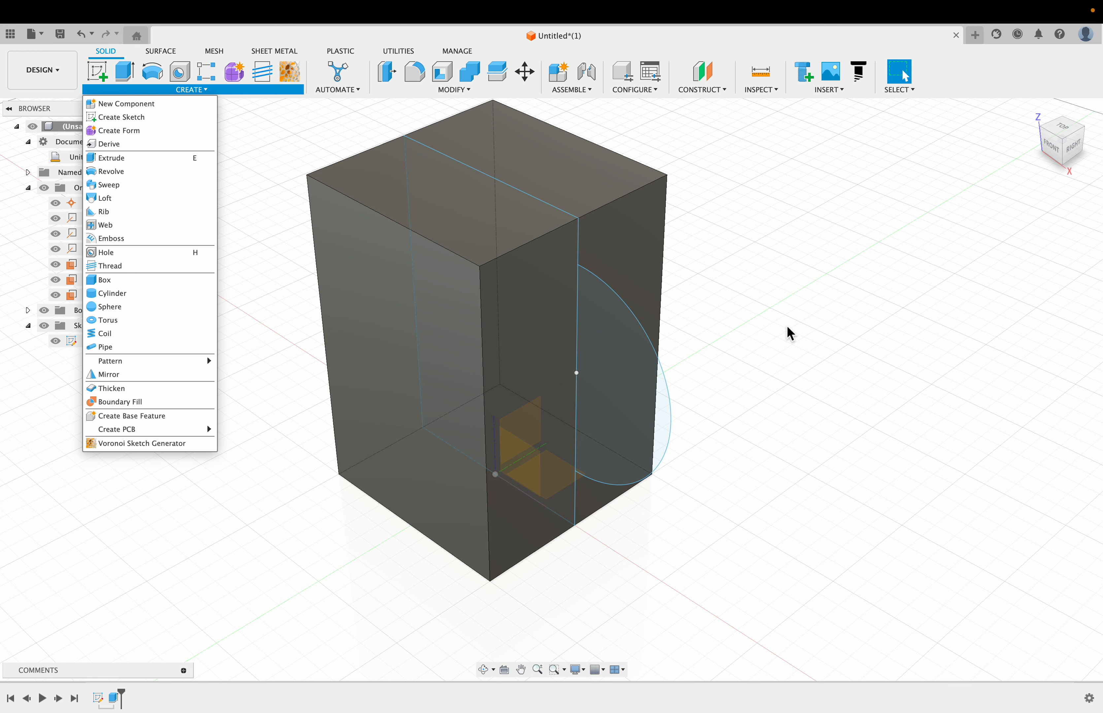
left_click(138, 348)
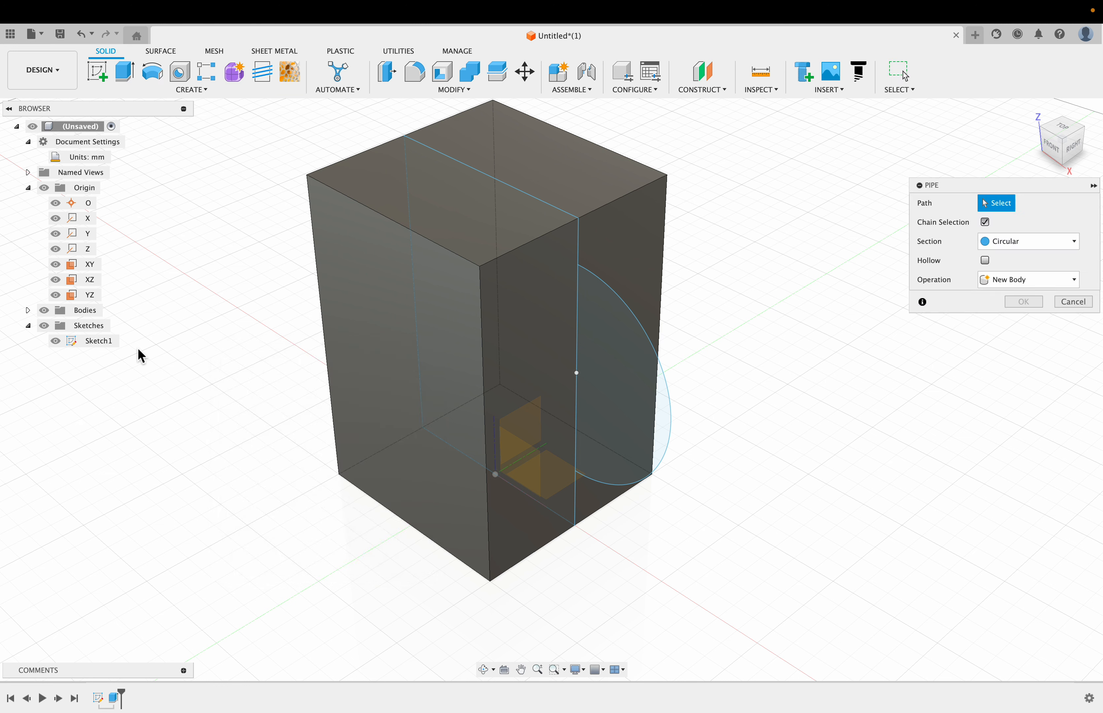
left_click(623, 305)
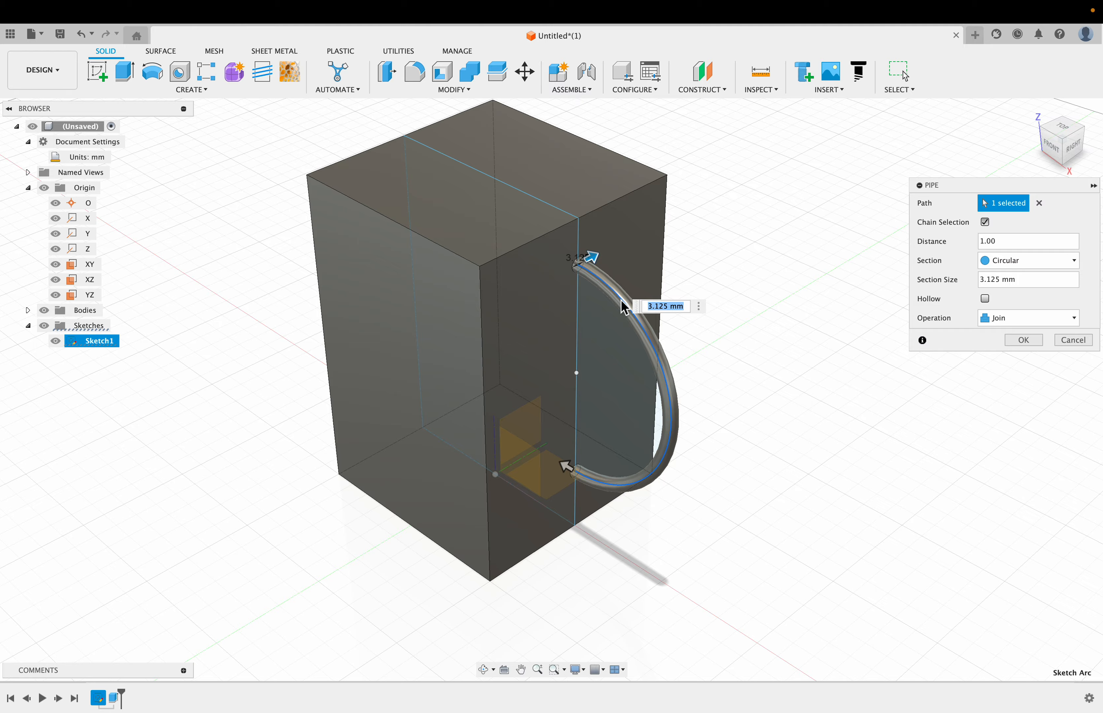
left_click(1059, 147)
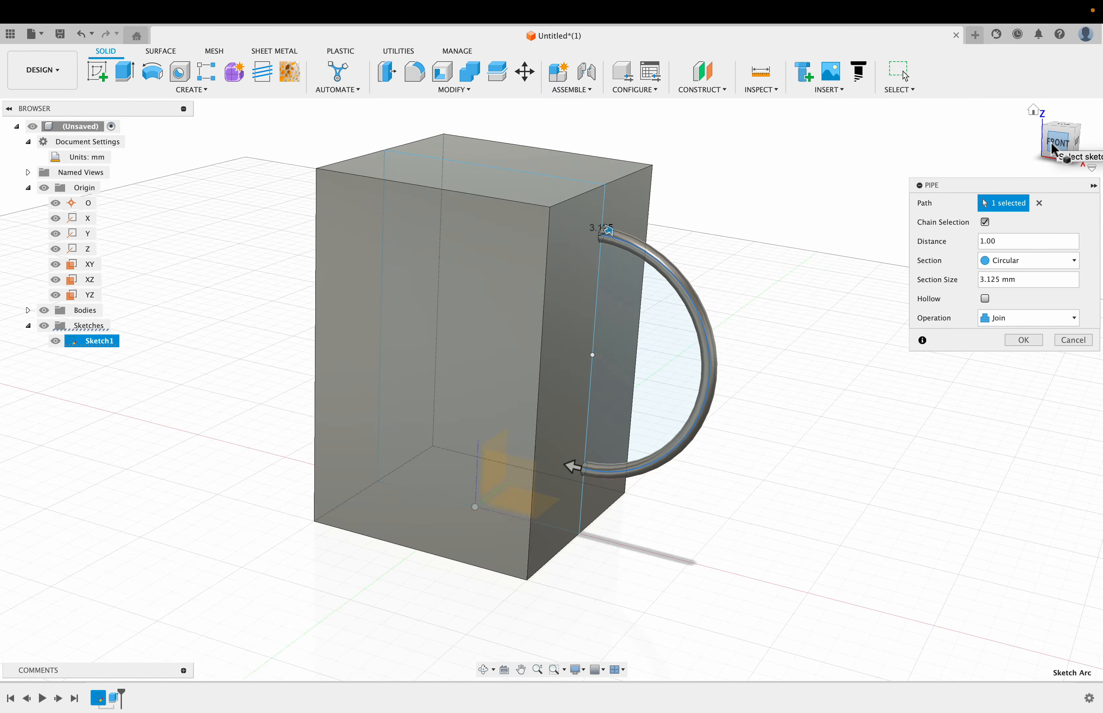
left_click_drag(1059, 147, 974, 179)
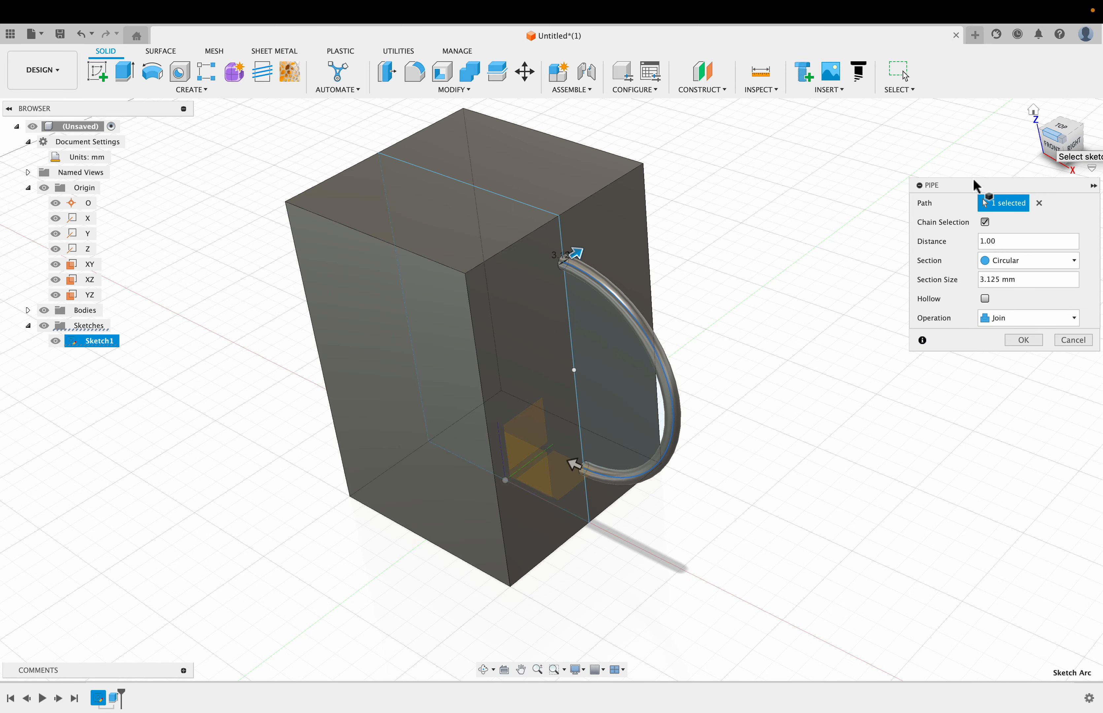
left_click_drag(582, 261, 609, 264)
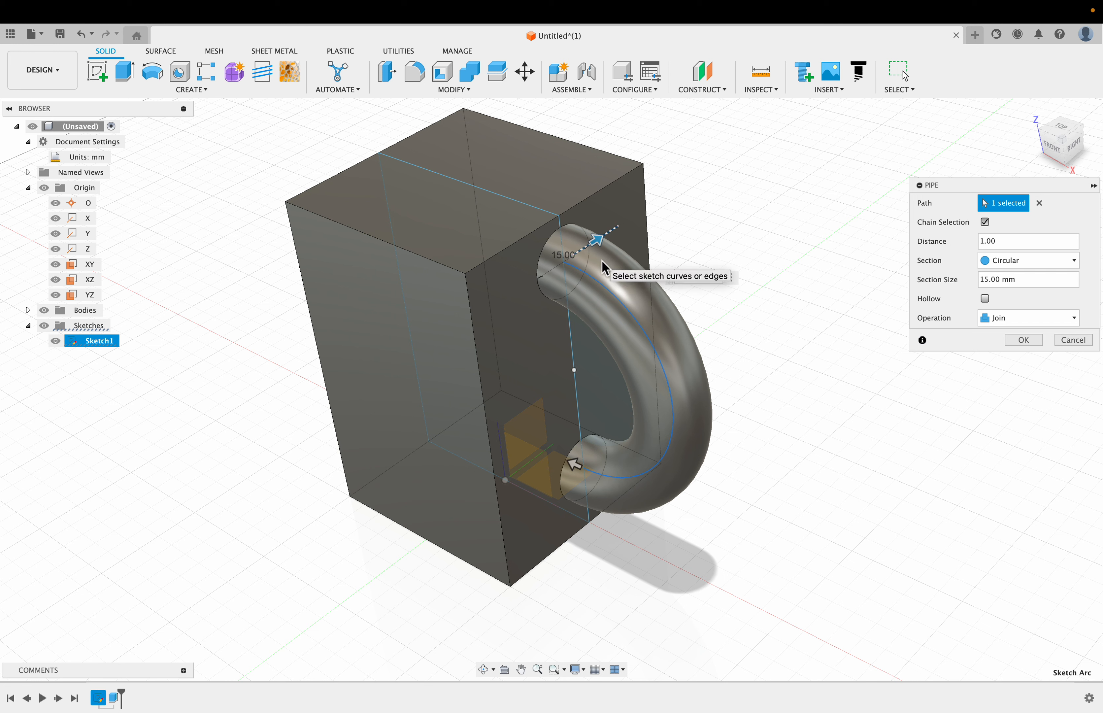
- Set the handle pipe's section size to 10 mm and finish it with the New Body operation
mouse_move(1056, 152)
left_mouse_down()
mouse_move(991, 155)
mouse_move(1039, 143)
mouse_move(1035, 171)
left_mouse_up()
left_click(987, 277)
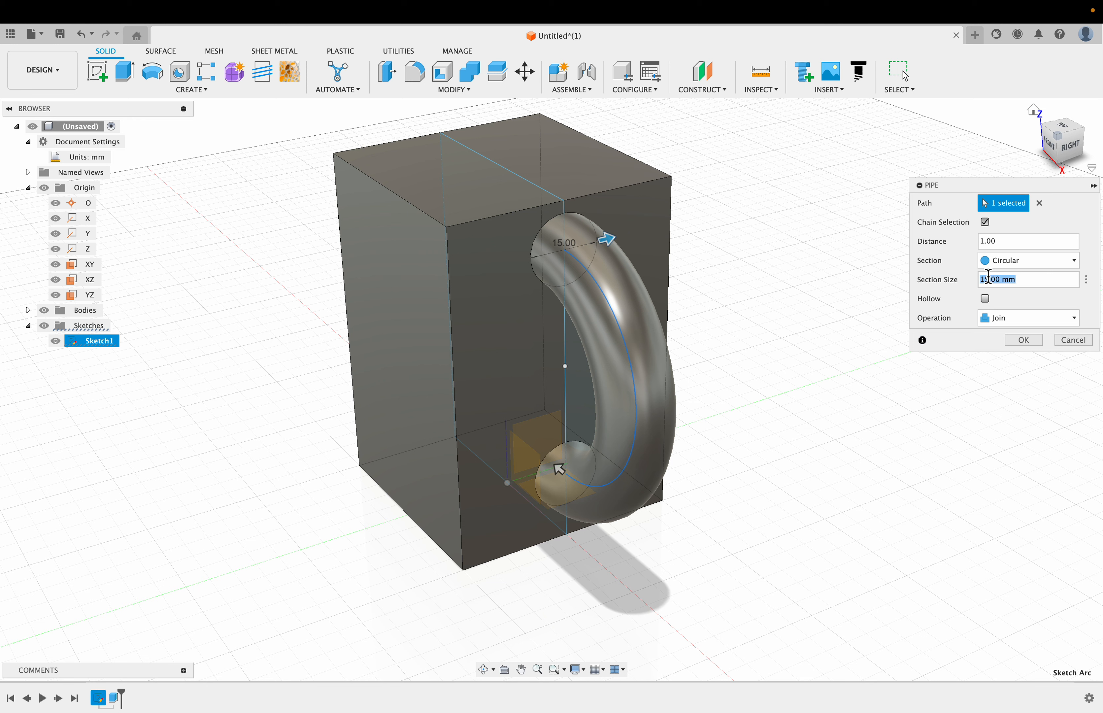
type("10")
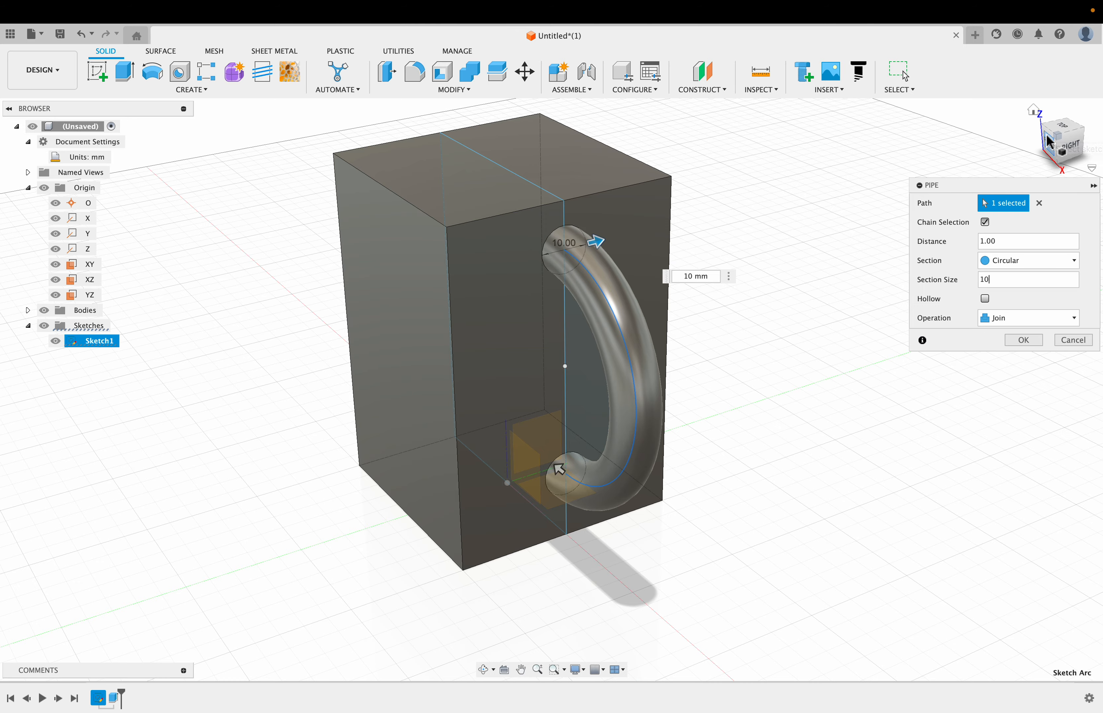
mouse_move(1049, 141)
left_mouse_down()
mouse_move(1030, 147)
mouse_move(1055, 153)
mouse_move(1072, 140)
left_mouse_up()
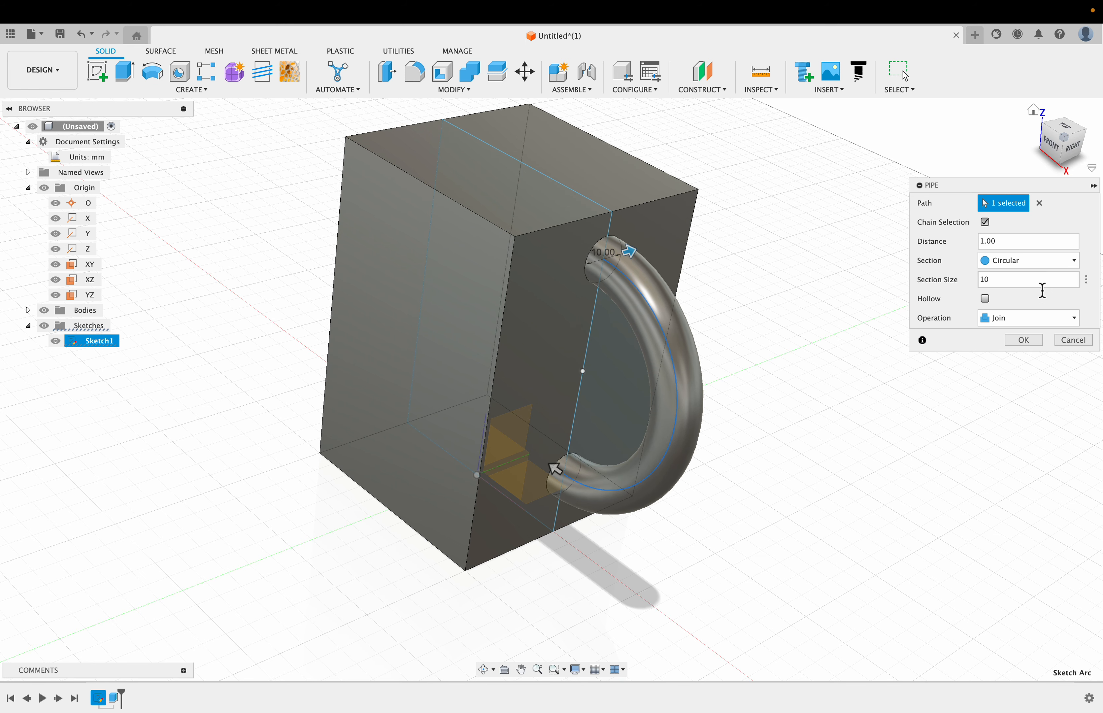
left_click(1030, 324)
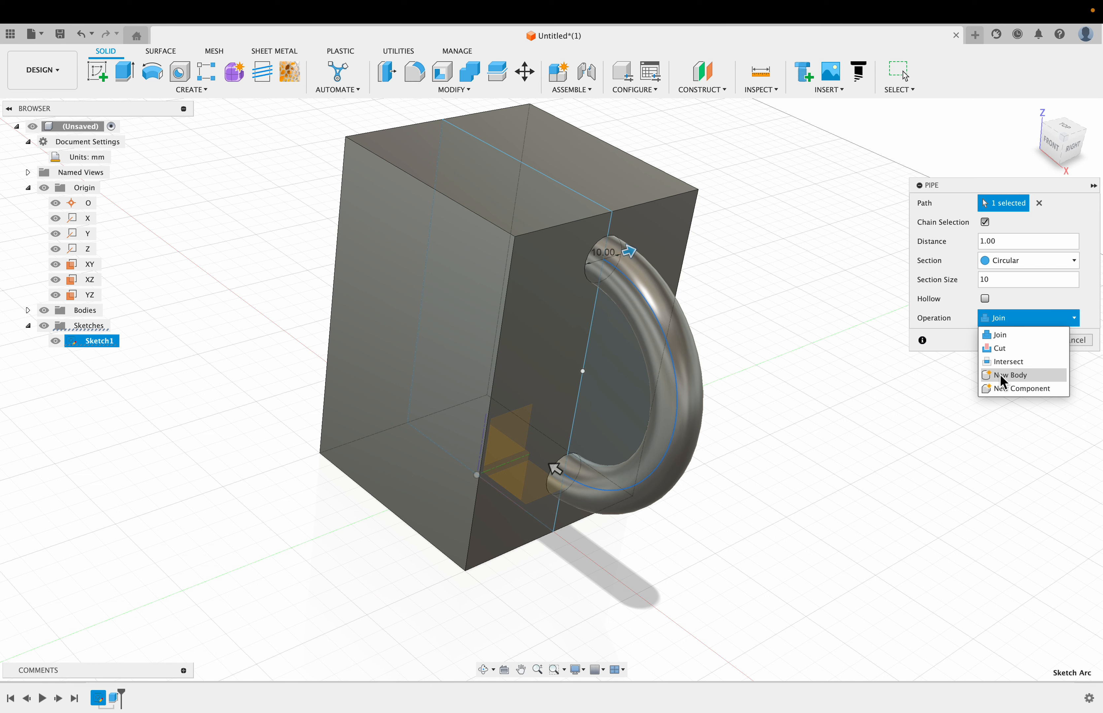
left_click(1025, 375)
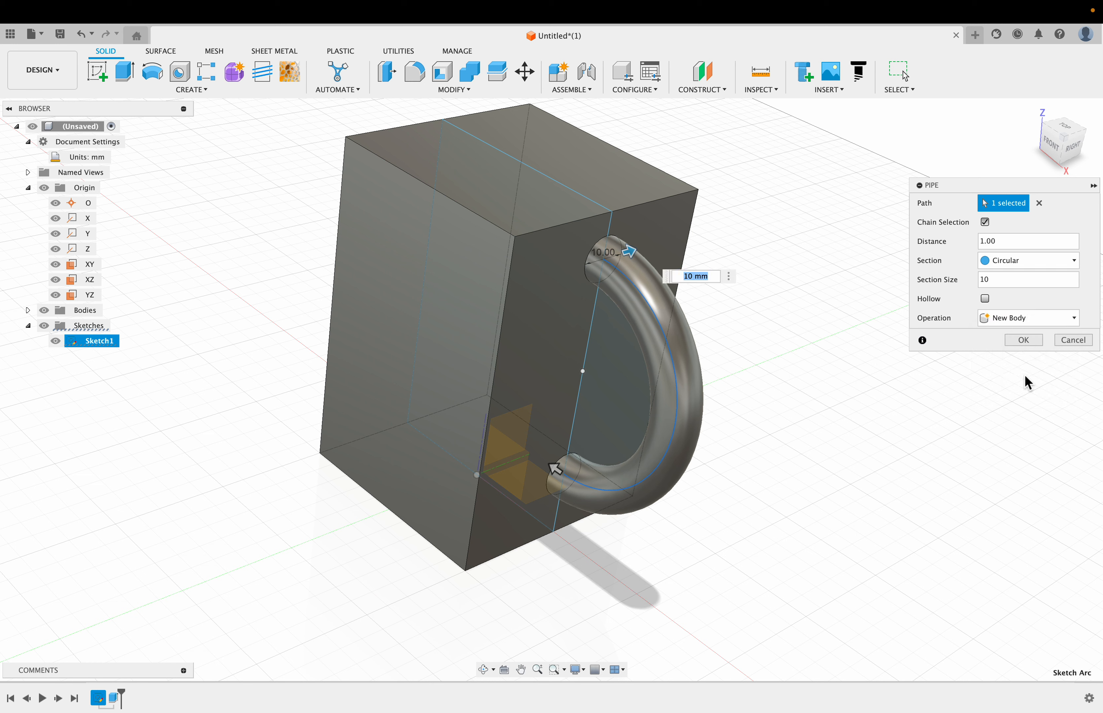
left_click(1016, 344)
- Start a constant-radius fillet and select the block's four vertical edges
left_click(1056, 142)
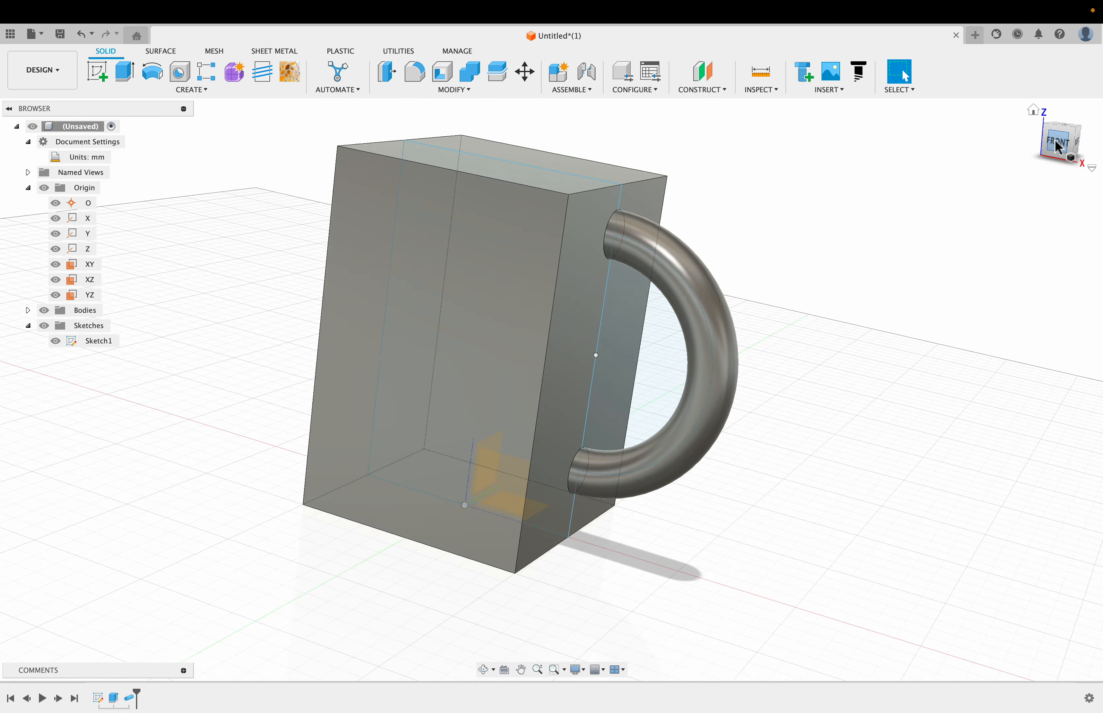
mouse_move(1056, 144)
left_mouse_down()
mouse_move(1017, 167)
mouse_move(1040, 163)
mouse_move(1042, 149)
mouse_move(1028, 147)
mouse_move(979, 177)
left_mouse_up()
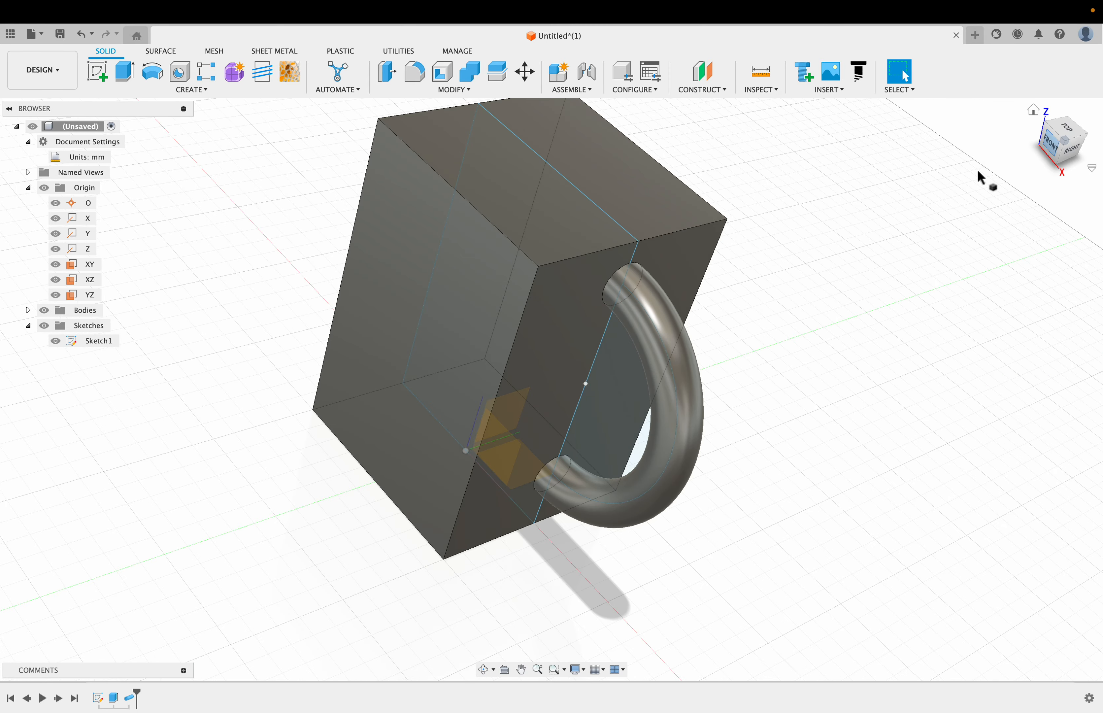
left_click(1056, 147)
left_click_drag(1052, 145, 1029, 182)
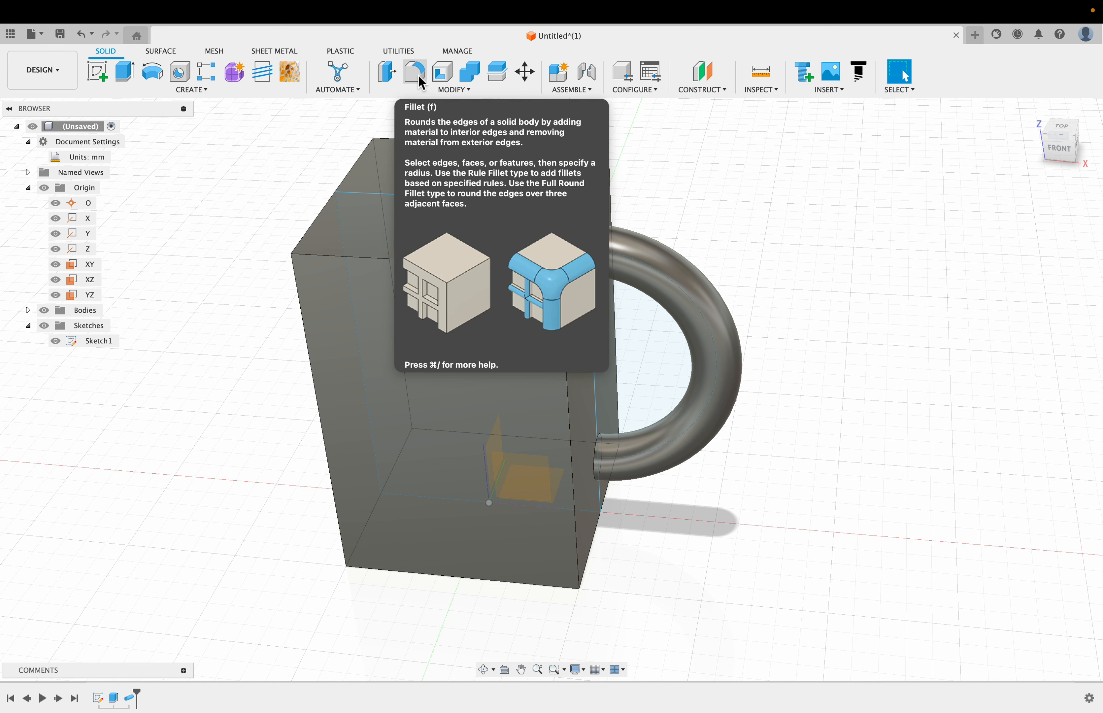
left_click(419, 75)
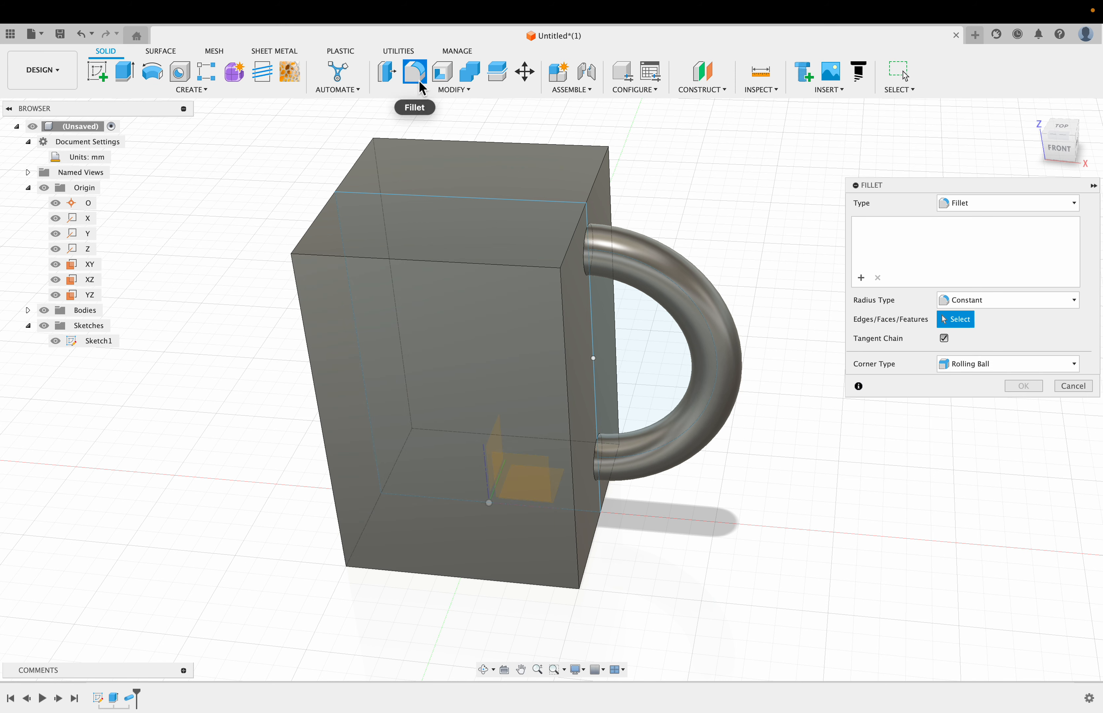
left_click(571, 424)
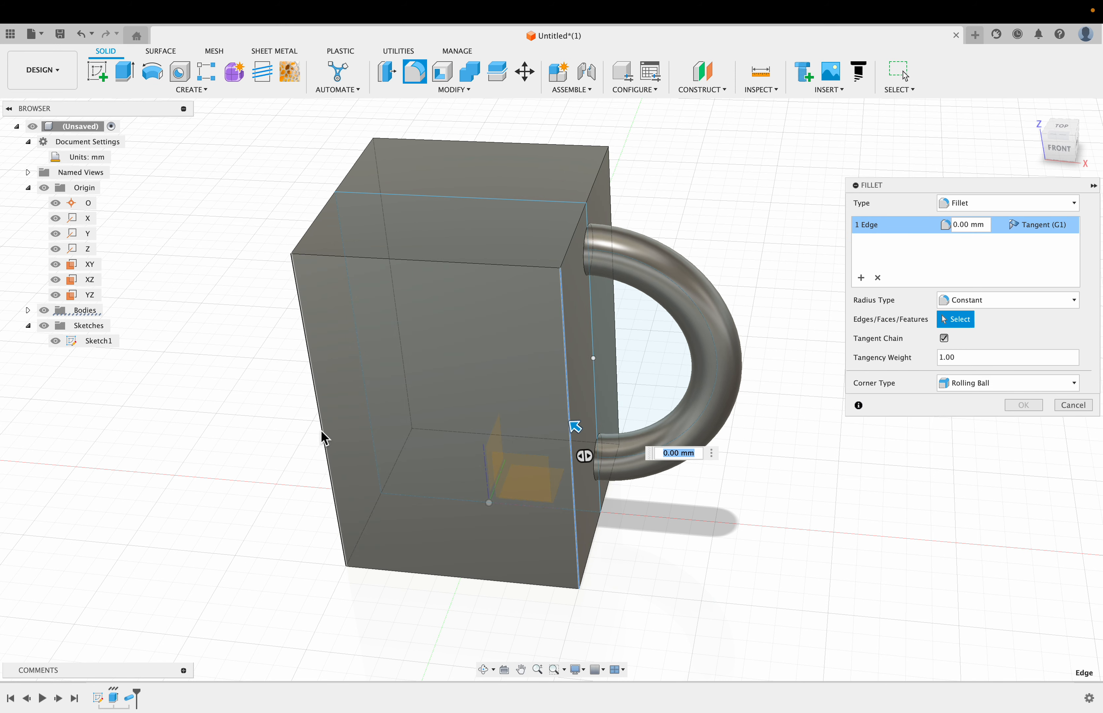
left_click(322, 436)
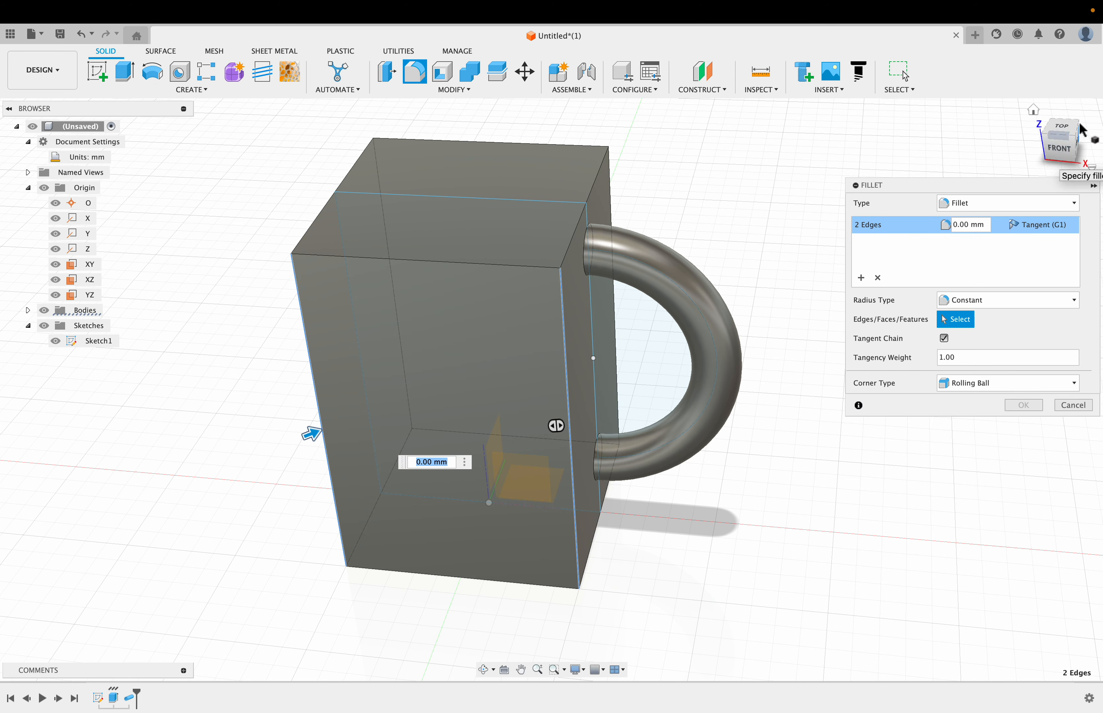
left_click(1081, 128)
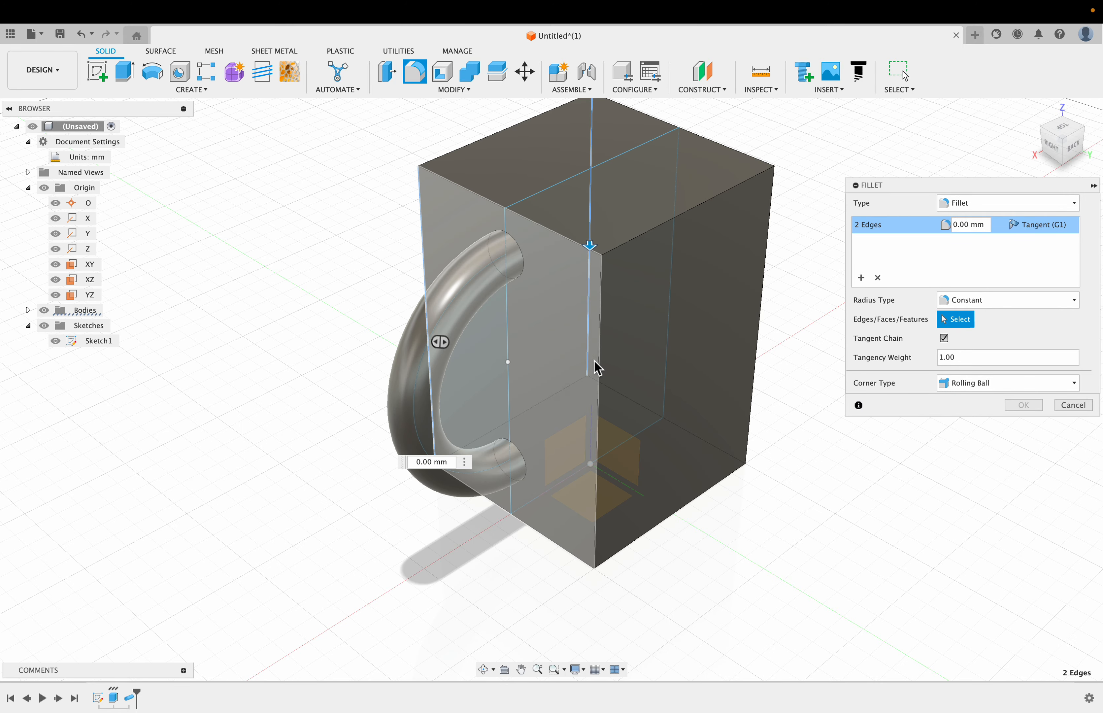
left_click(598, 365)
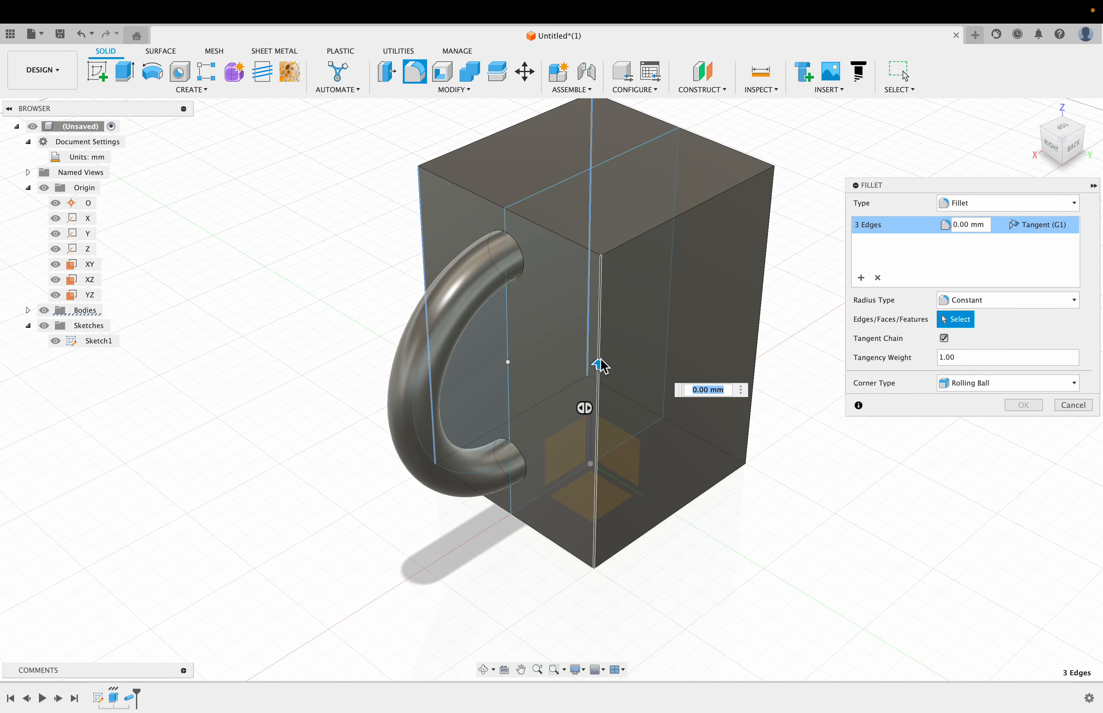
left_click(769, 252)
- Set the fillet radius of the four vertical edges to 20 mm
left_click(1085, 139)
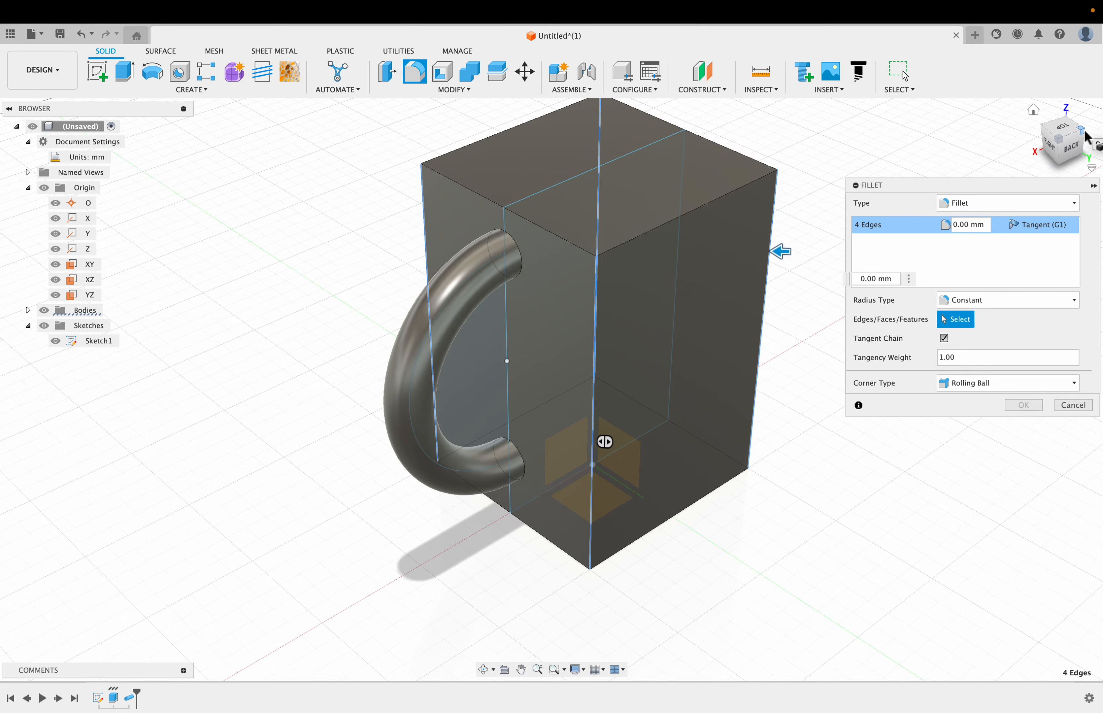
left_click(1087, 139)
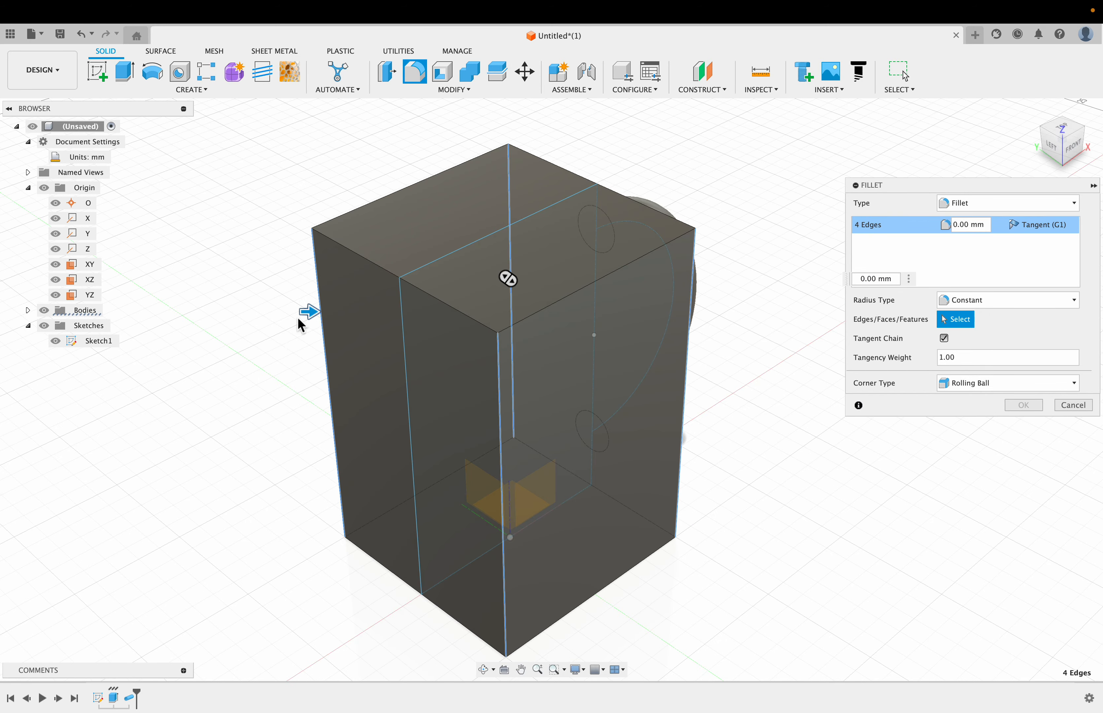
left_click_drag(313, 316, 360, 323)
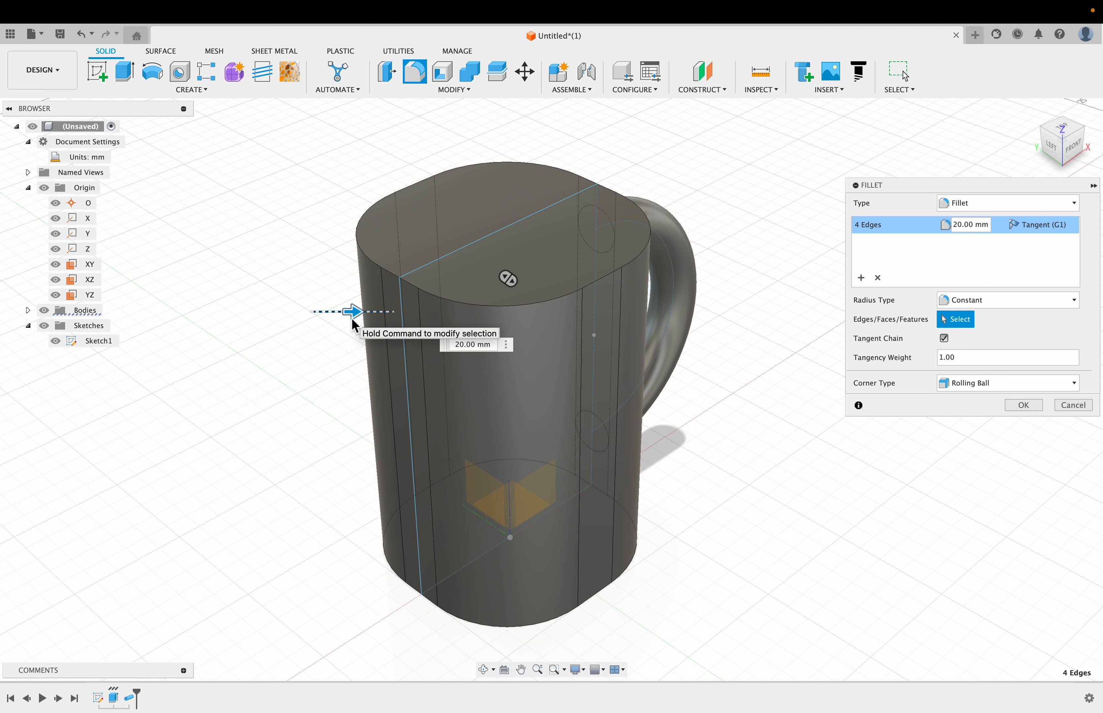
left_click(463, 346)
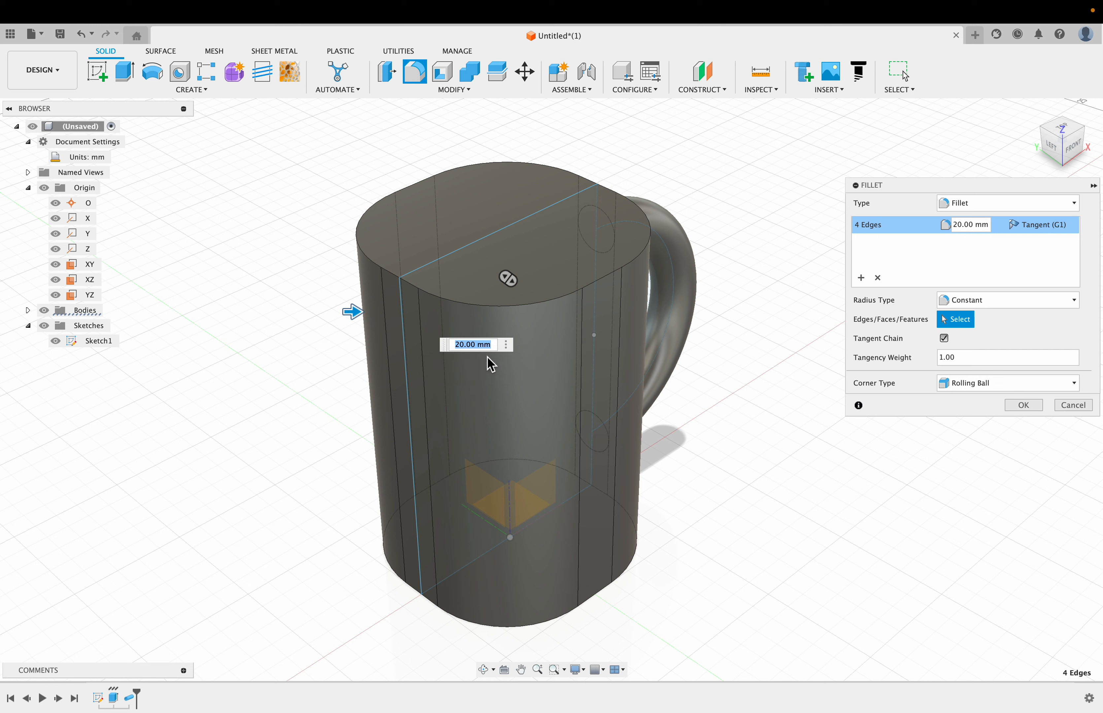
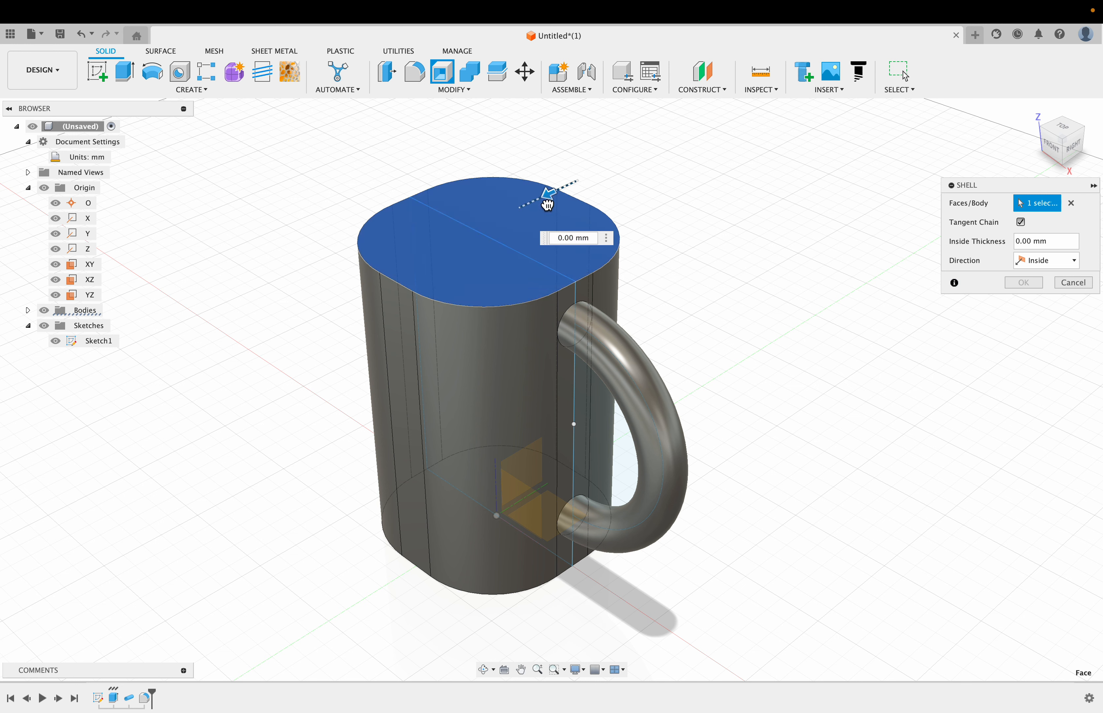
- Shell the mug body from its top face with a 5 mm inside thickness
mouse_move(551, 201)
left_mouse_down()
mouse_move(500, 218)
mouse_move(520, 225)
mouse_move(534, 214)
left_mouse_up()
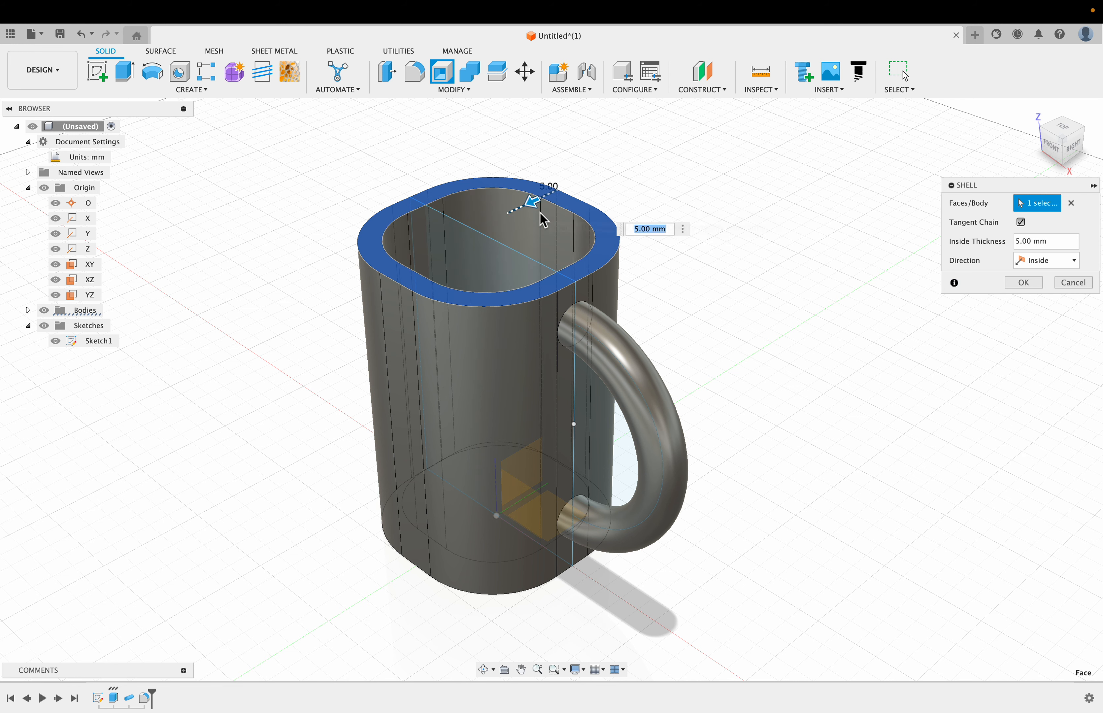
left_click(1021, 241)
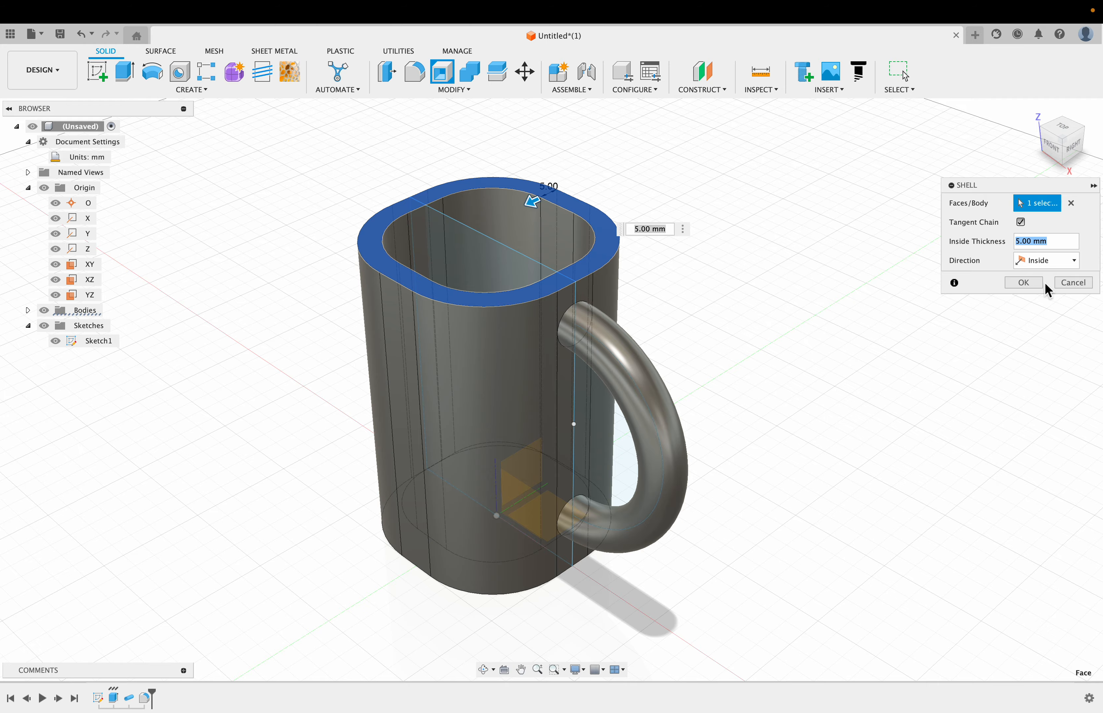
mouse_move(1072, 130)
left_mouse_down()
mouse_move(1071, 188)
mouse_move(1065, 92)
mouse_move(1072, 174)
mouse_move(1070, 113)
mouse_move(1071, 139)
left_mouse_up()
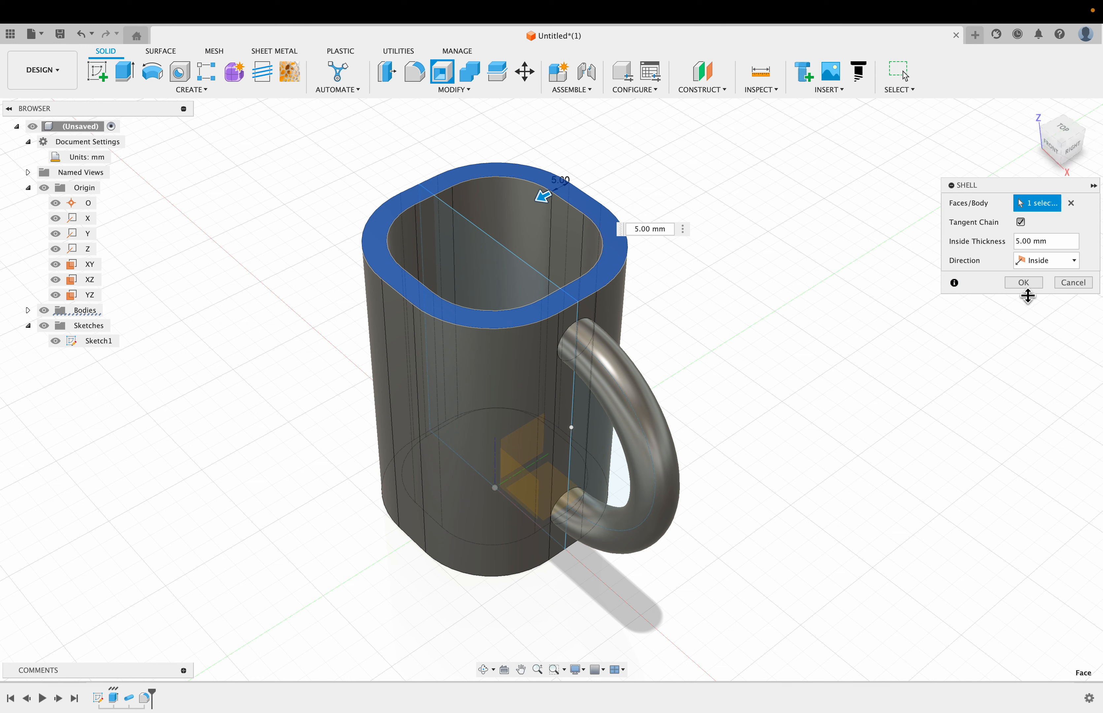
left_click(1024, 283)
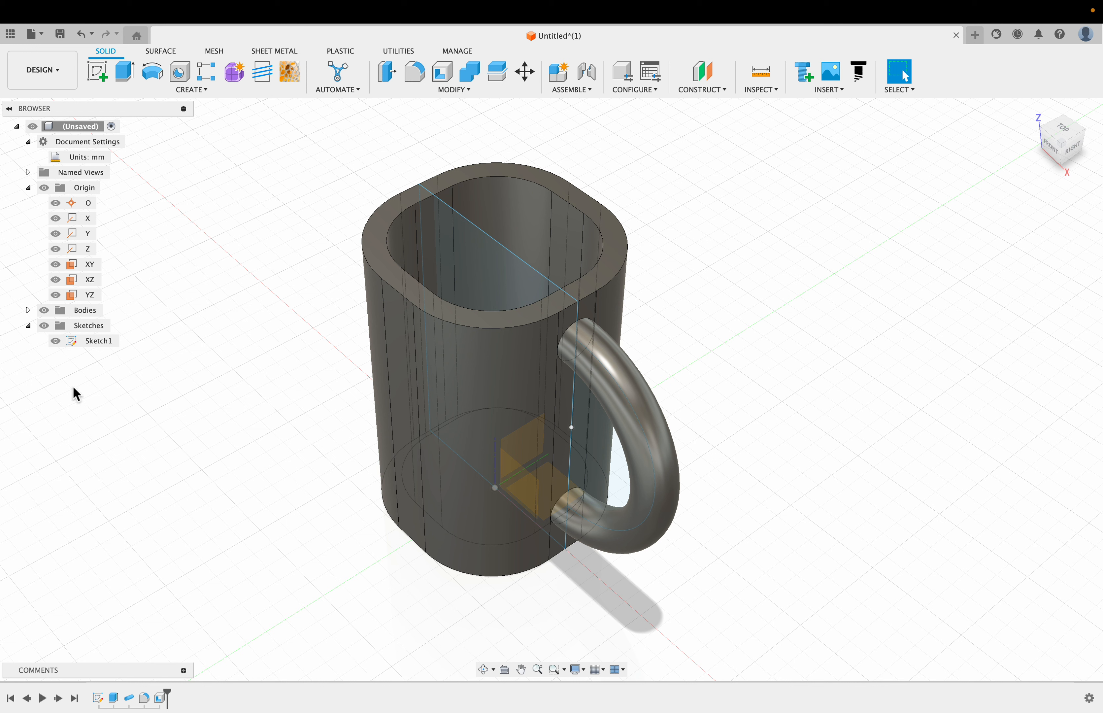
- Hide the sketches and origin geometry and set the visual style to Shaded with Visible Edges Only
left_click(45, 325)
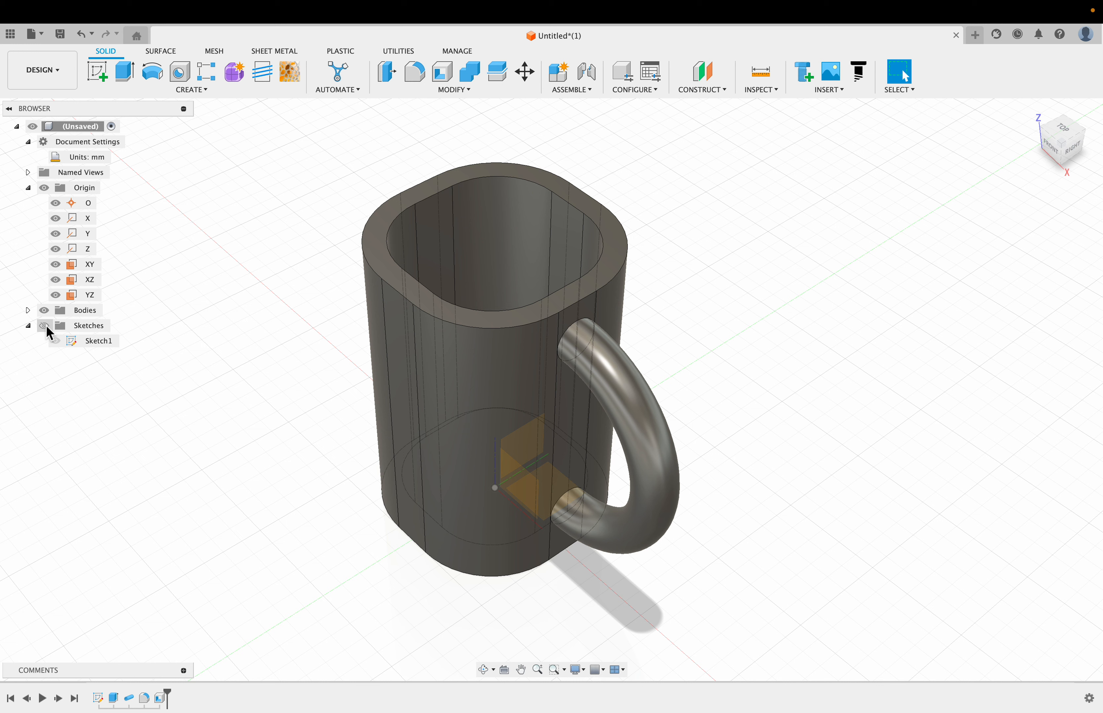
left_click(44, 187)
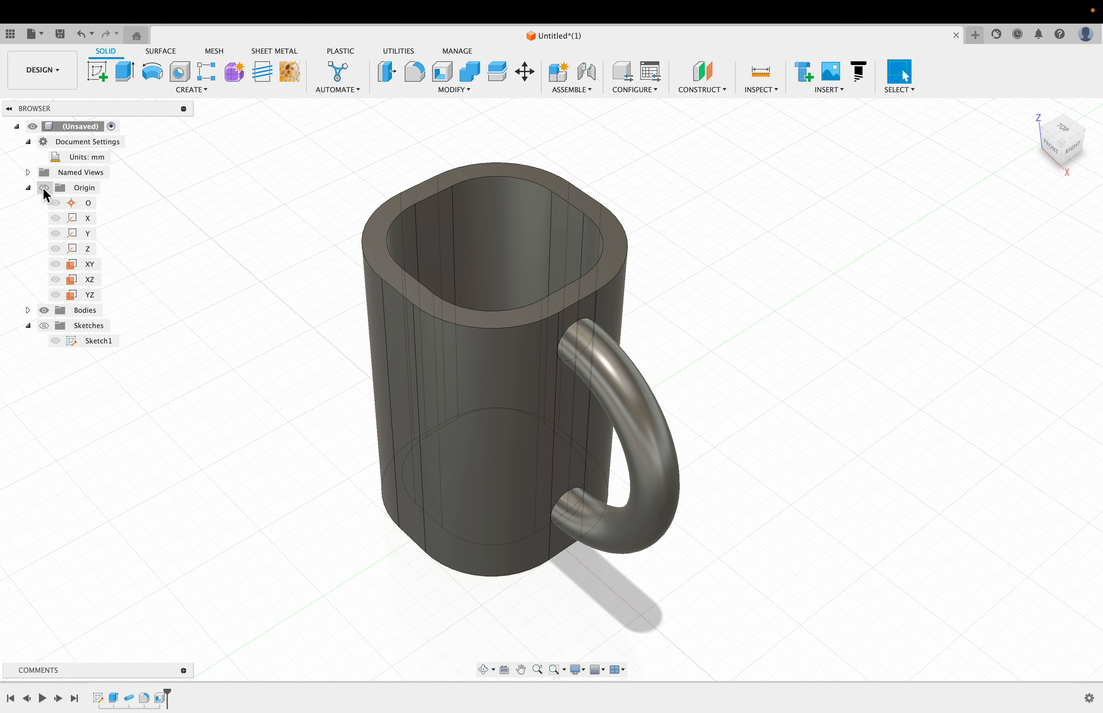
left_click(578, 670)
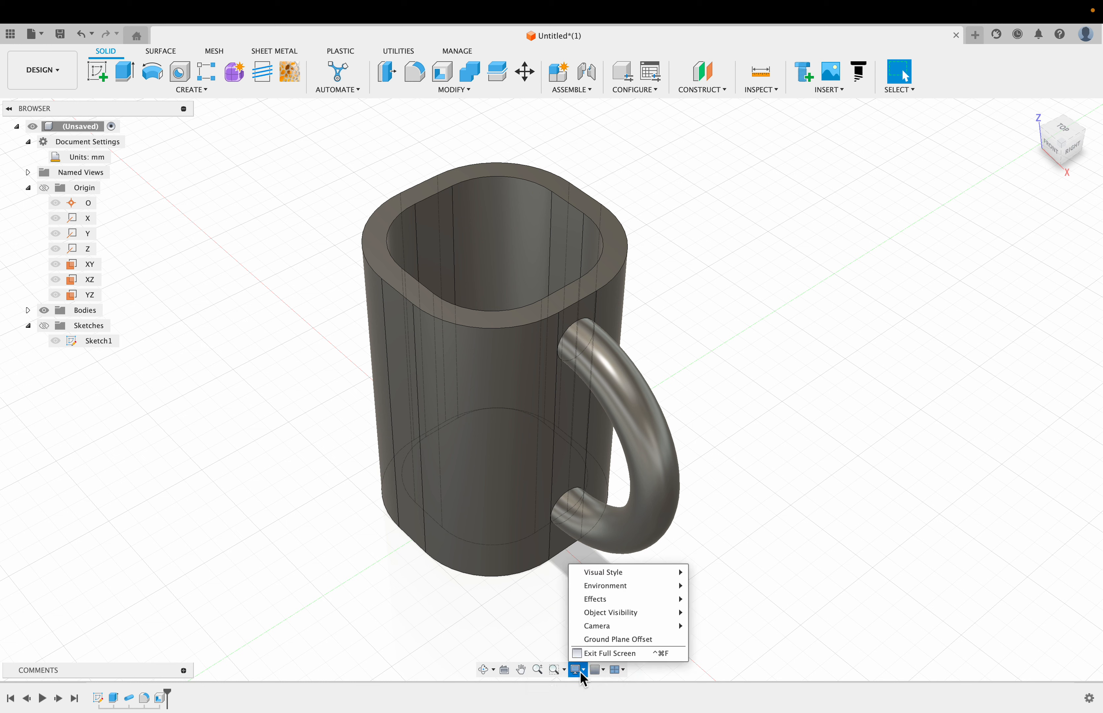
mouse_move(618, 571)
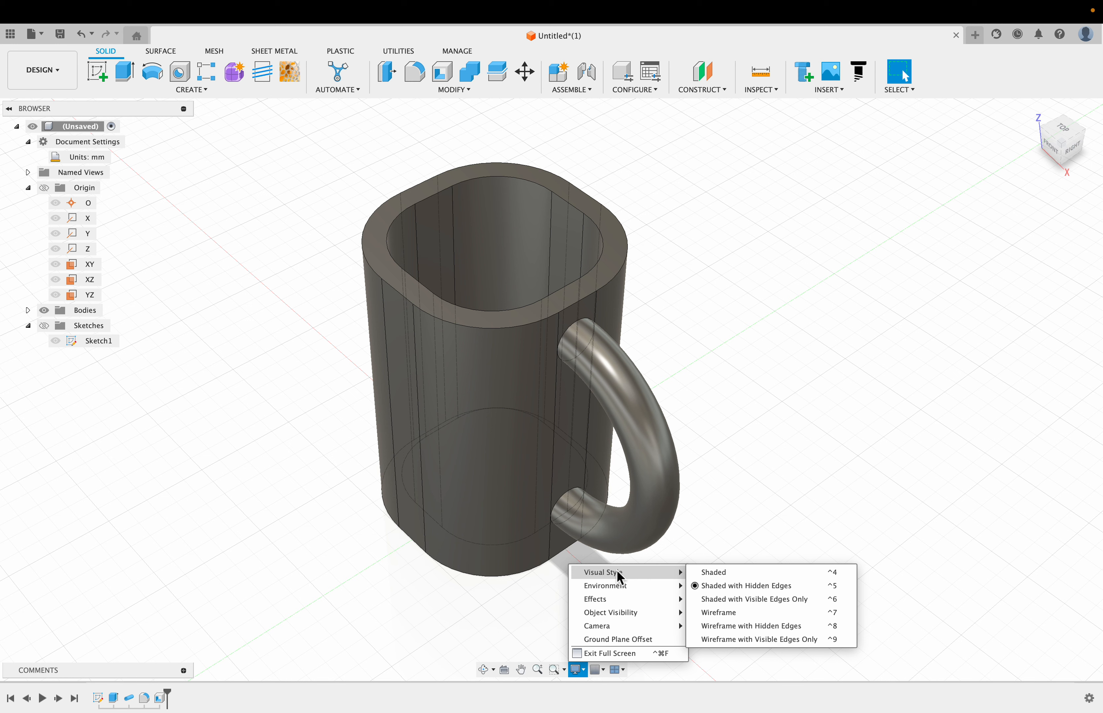
left_click(751, 600)
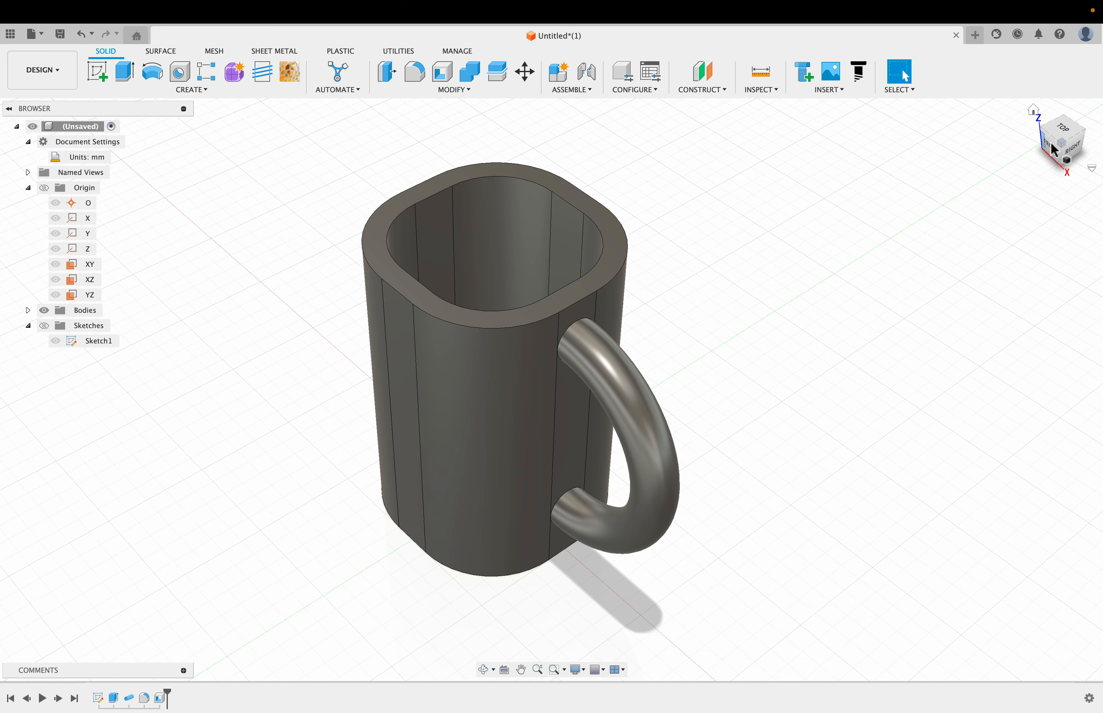
- Fillet the outer edge loop around the mug's base with a 5 mm radius
left_click_drag(1061, 143, 1035, 153)
left_click(1034, 111)
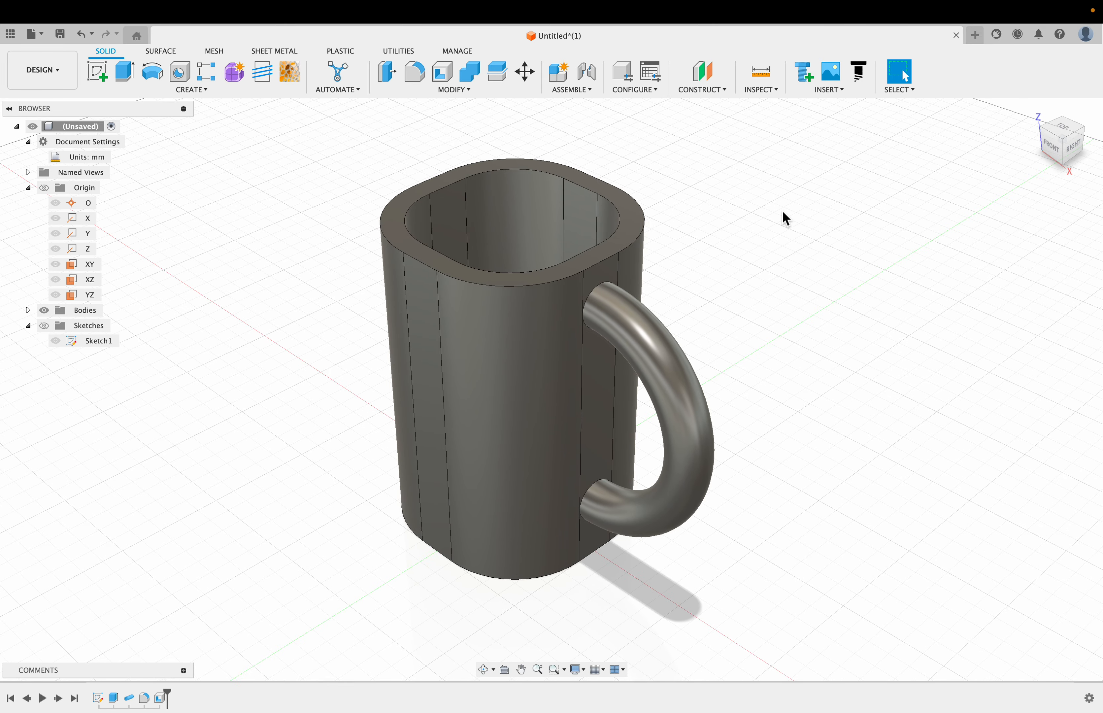
left_click(1060, 151)
mouse_move(551, 388)
middle_mouse_down("shift")
mouse_move(575, 408)
mouse_move(570, 394)
mouse_move(602, 347)
middle_mouse_up("shift")
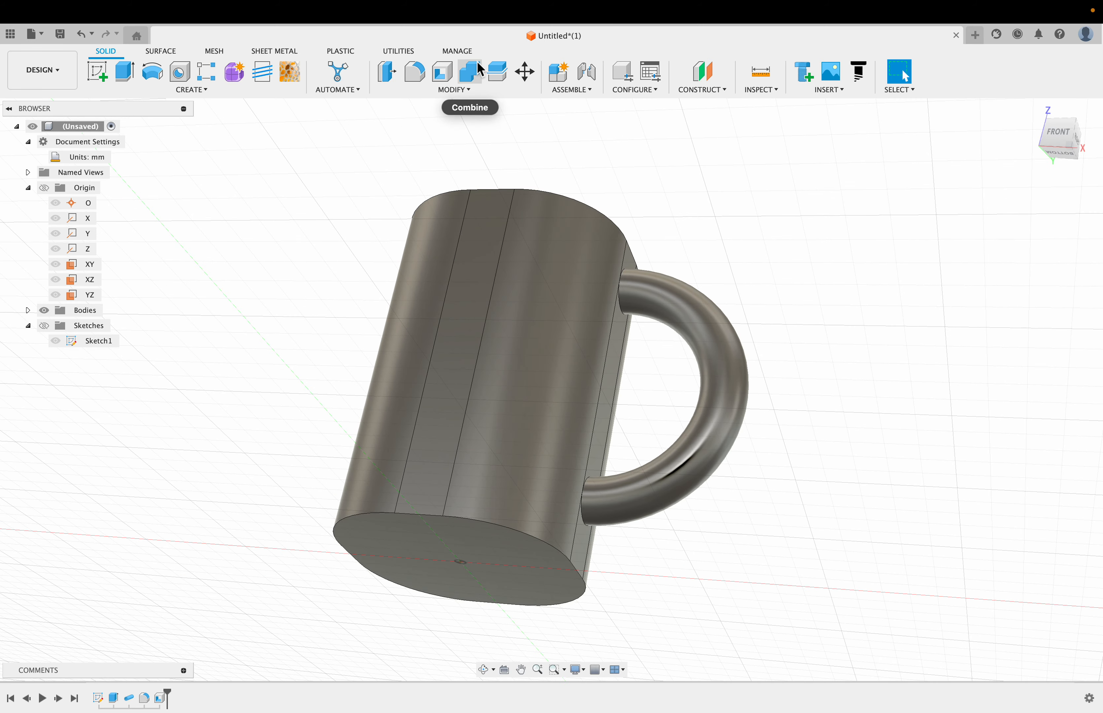
left_click(420, 72)
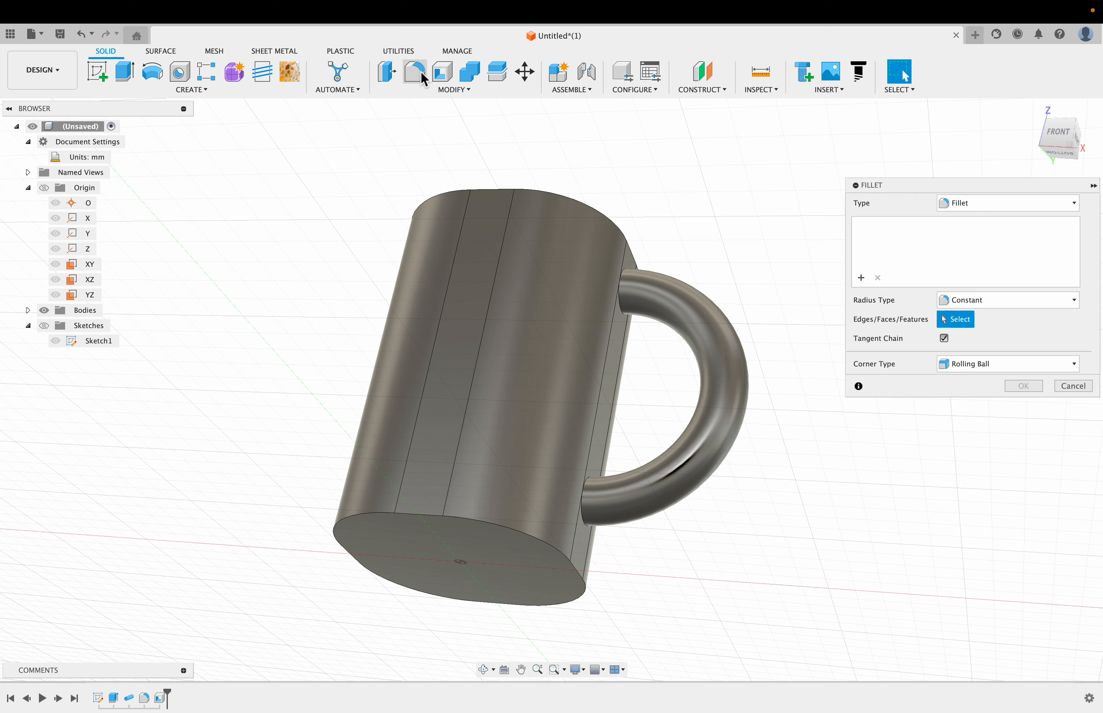
left_click(518, 539)
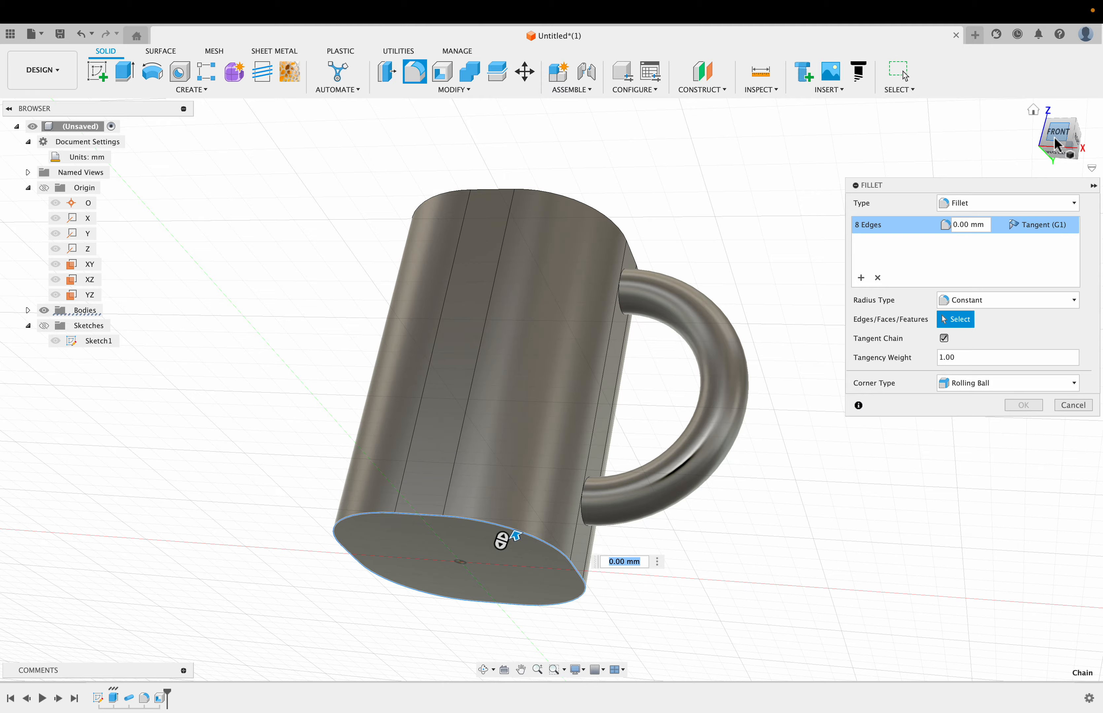
left_click_drag(1055, 138, 1034, 166)
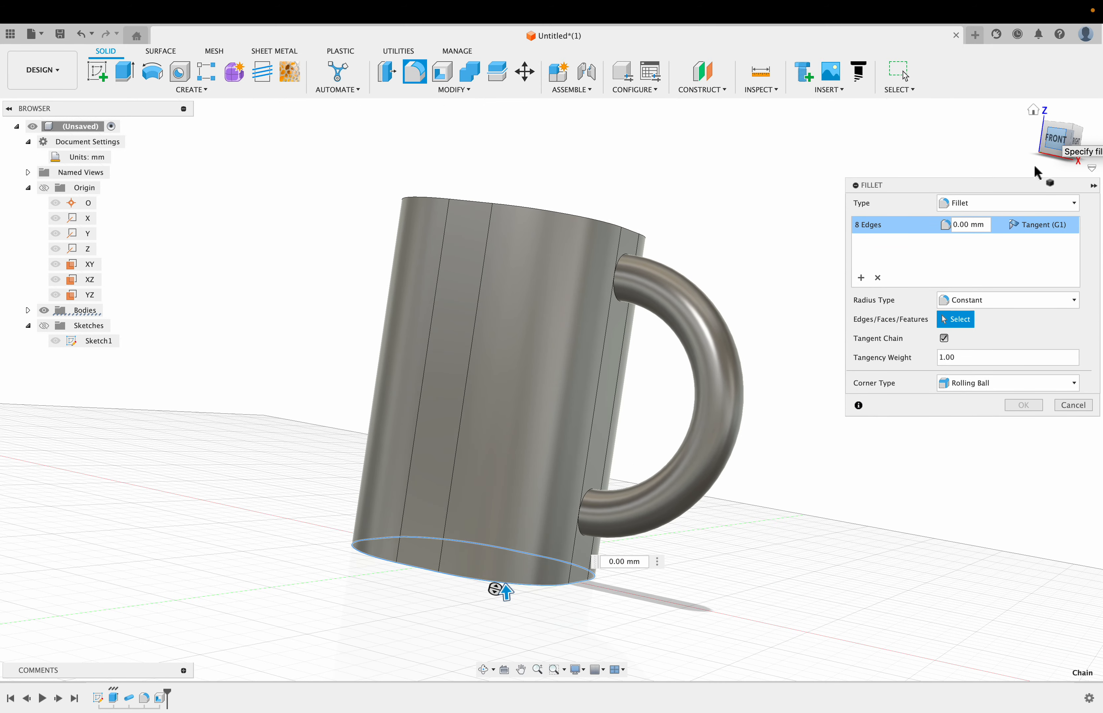
left_click_drag(505, 590, 508, 594)
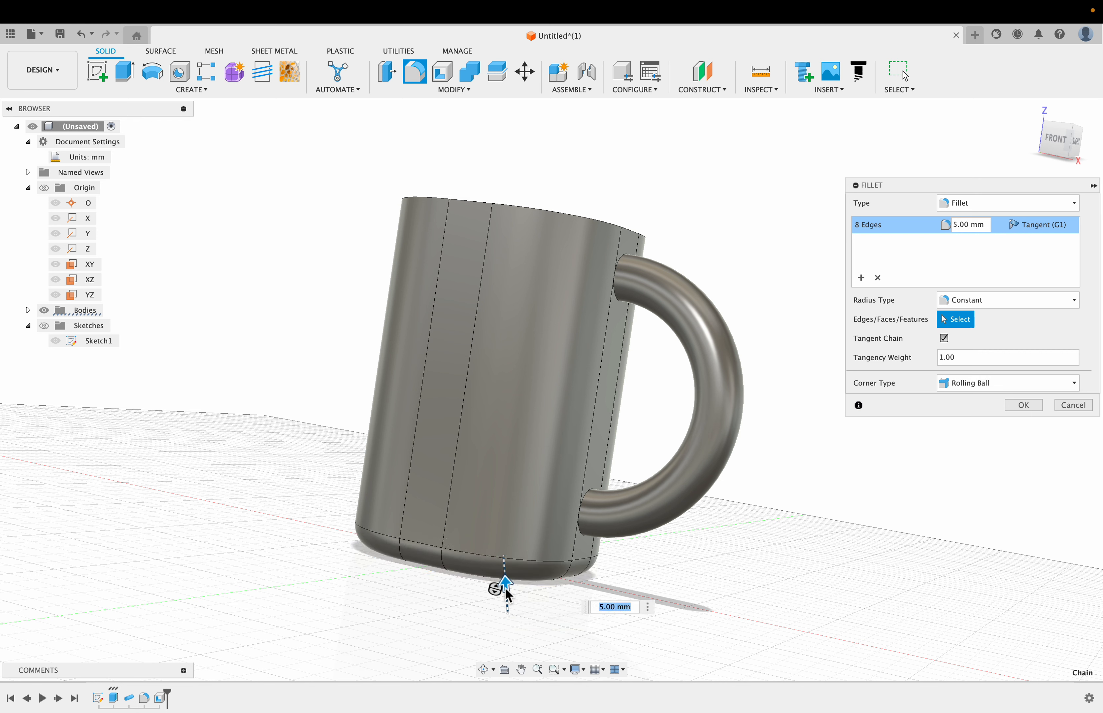
double_click(612, 612)
triple_click(612, 612)
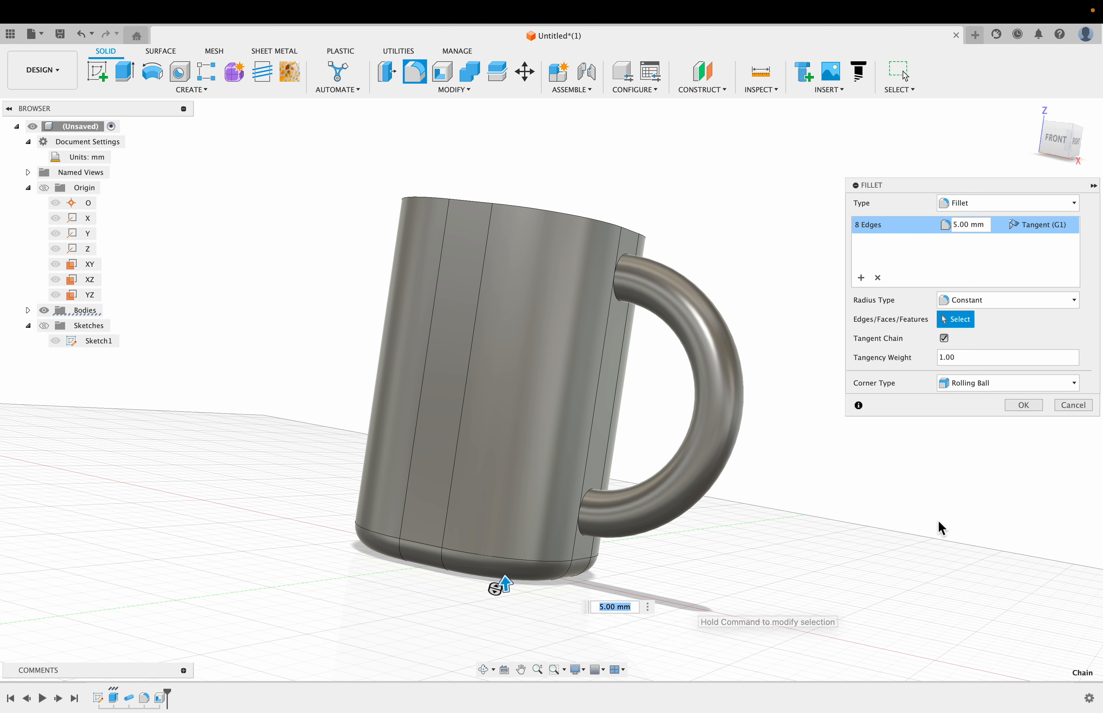
left_click(1022, 406)
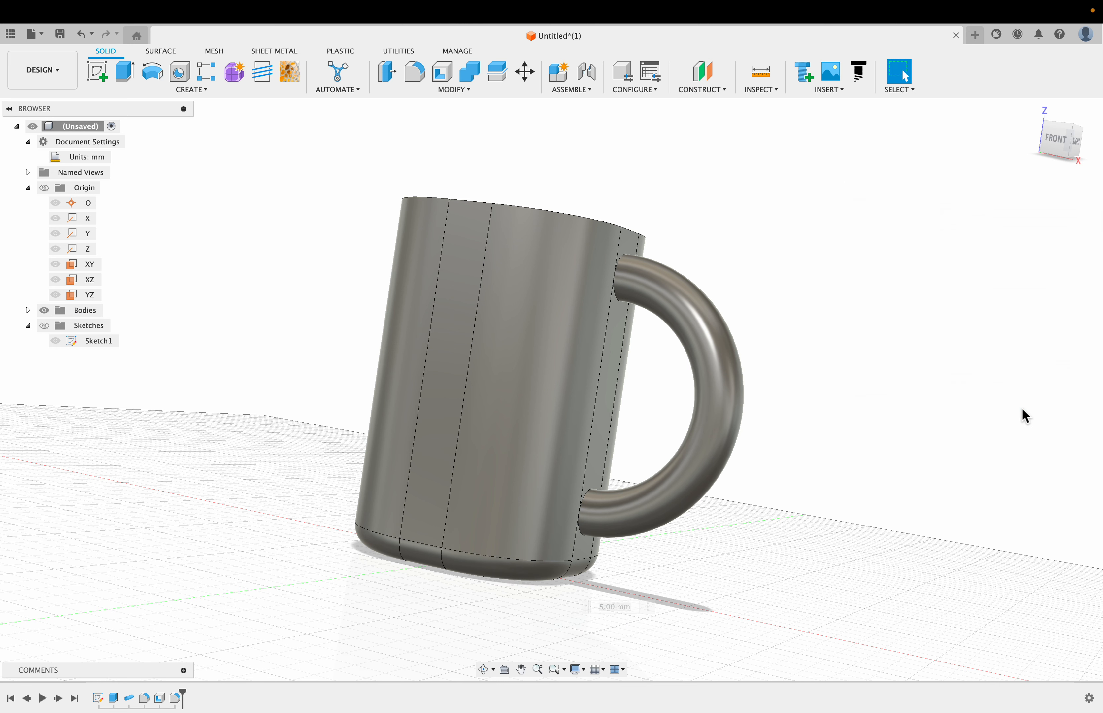
- Select the inner and outer edge loops of the mug's rim for a fillet with a 2.5 mm radius
left_click(1052, 147)
mouse_move(1055, 147)
left_mouse_down()
mouse_move(1026, 151)
mouse_move(1052, 183)
mouse_move(1048, 133)
mouse_move(1037, 159)
mouse_move(1054, 185)
mouse_move(1051, 231)
mouse_move(1075, 211)
left_mouse_up()
left_click(1054, 152)
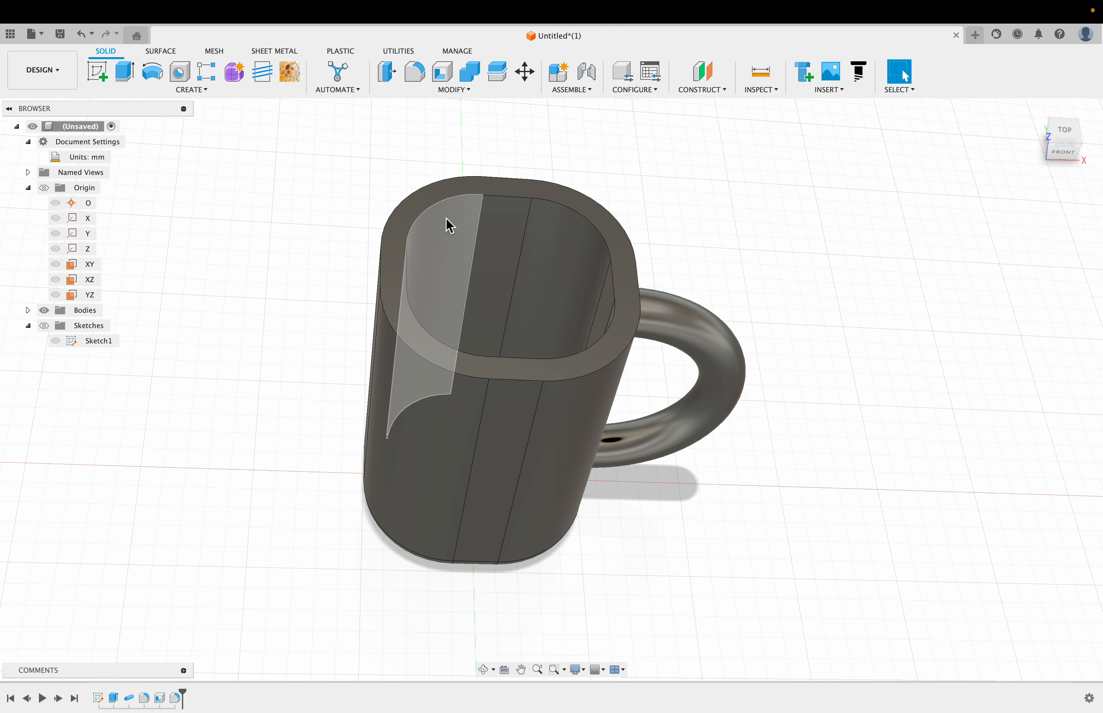
left_click(414, 75)
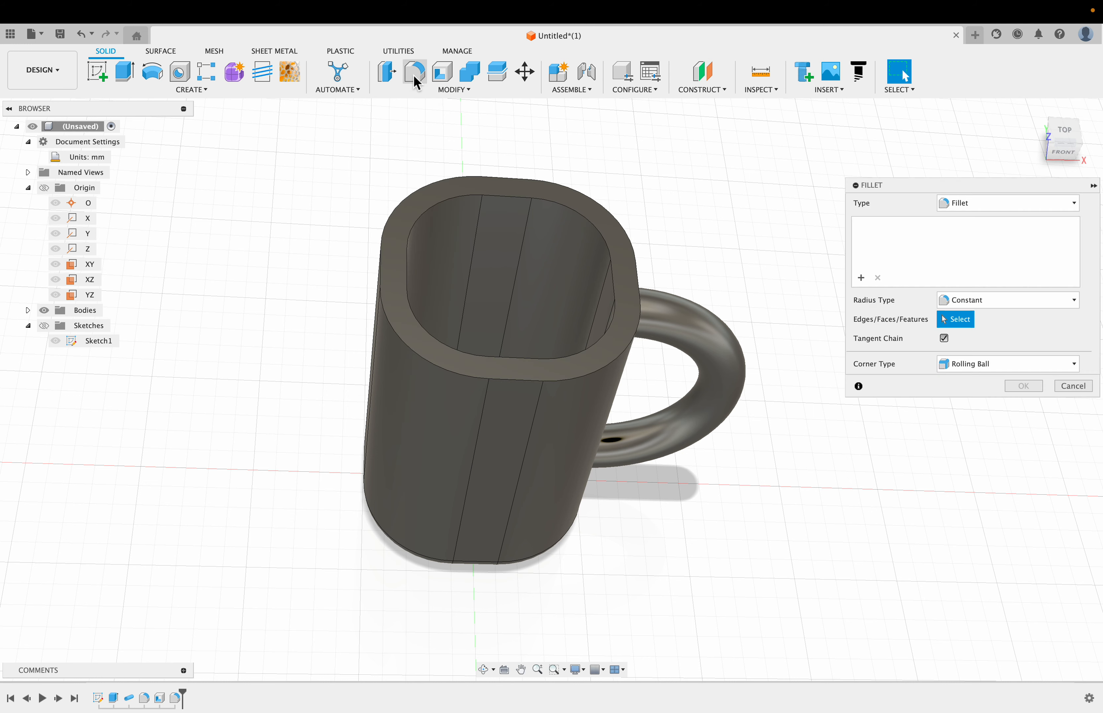
left_click(485, 198)
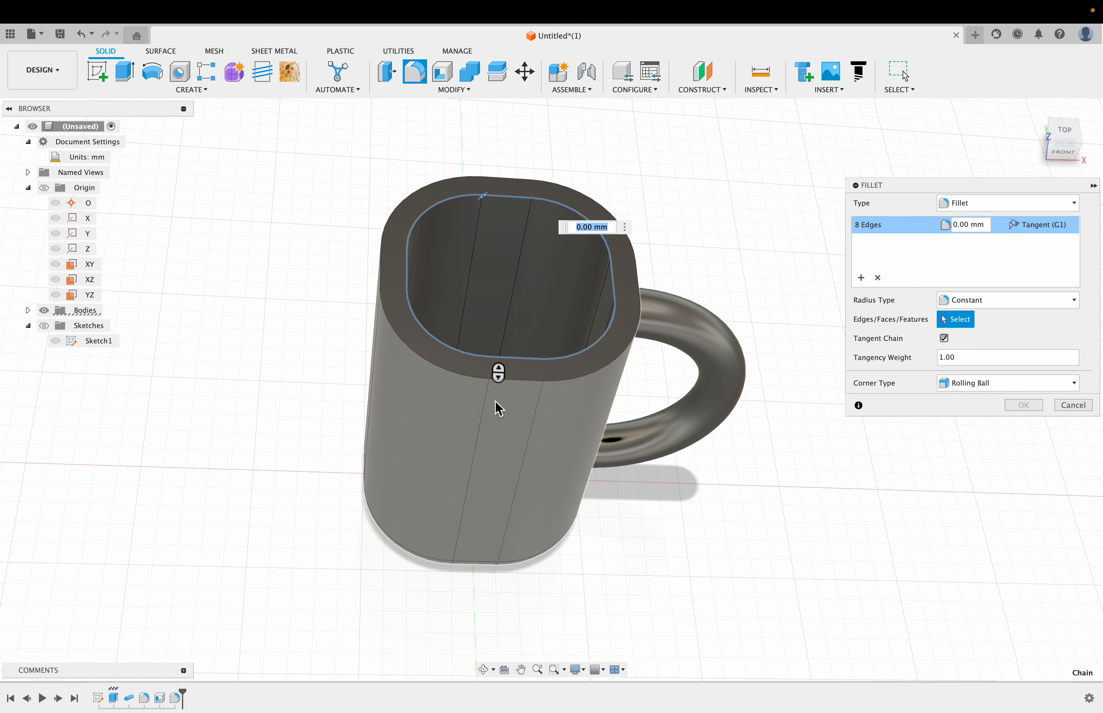
left_click(464, 380)
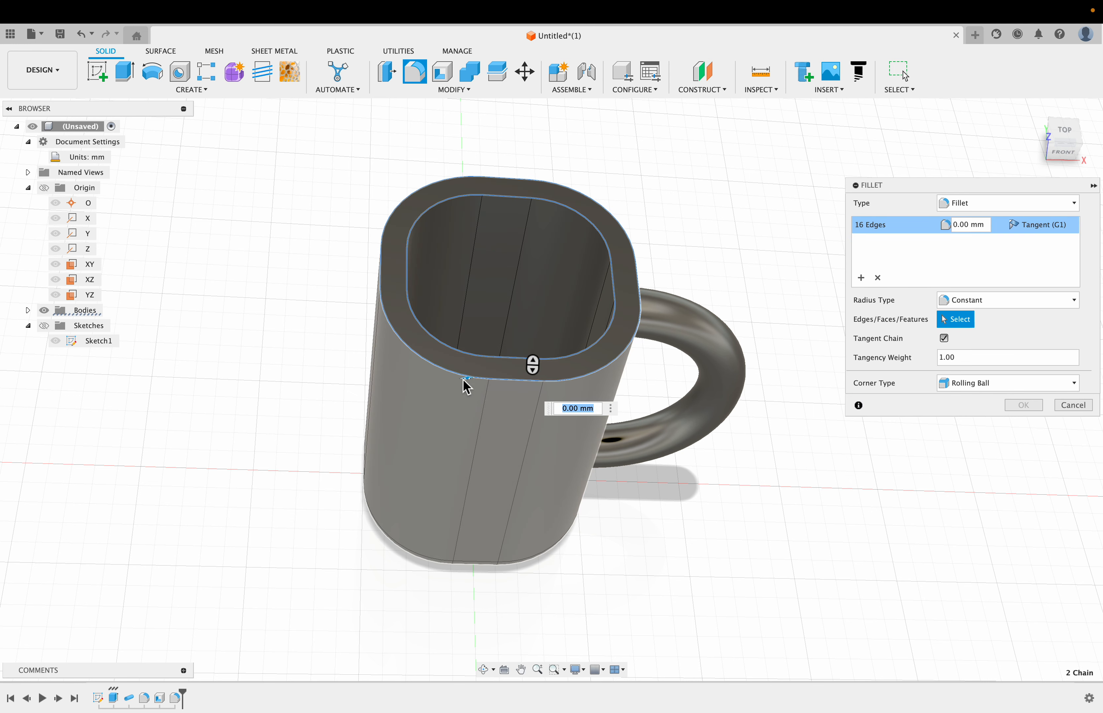
type("2.5")
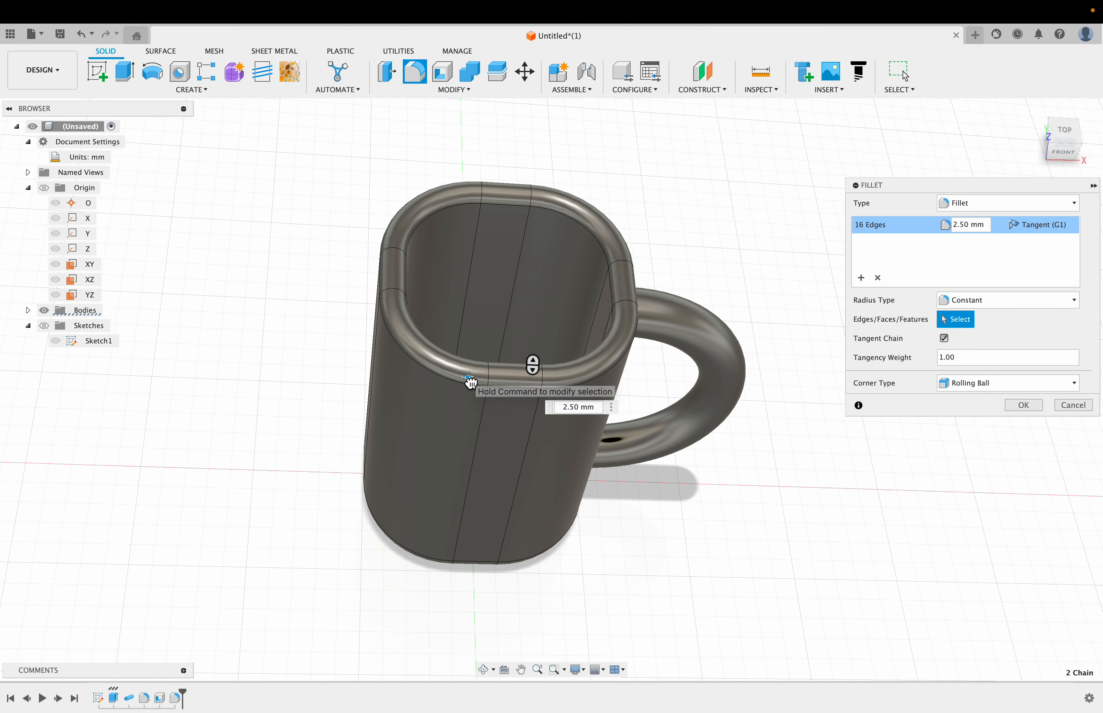
left_click_drag(471, 383, 470, 385)
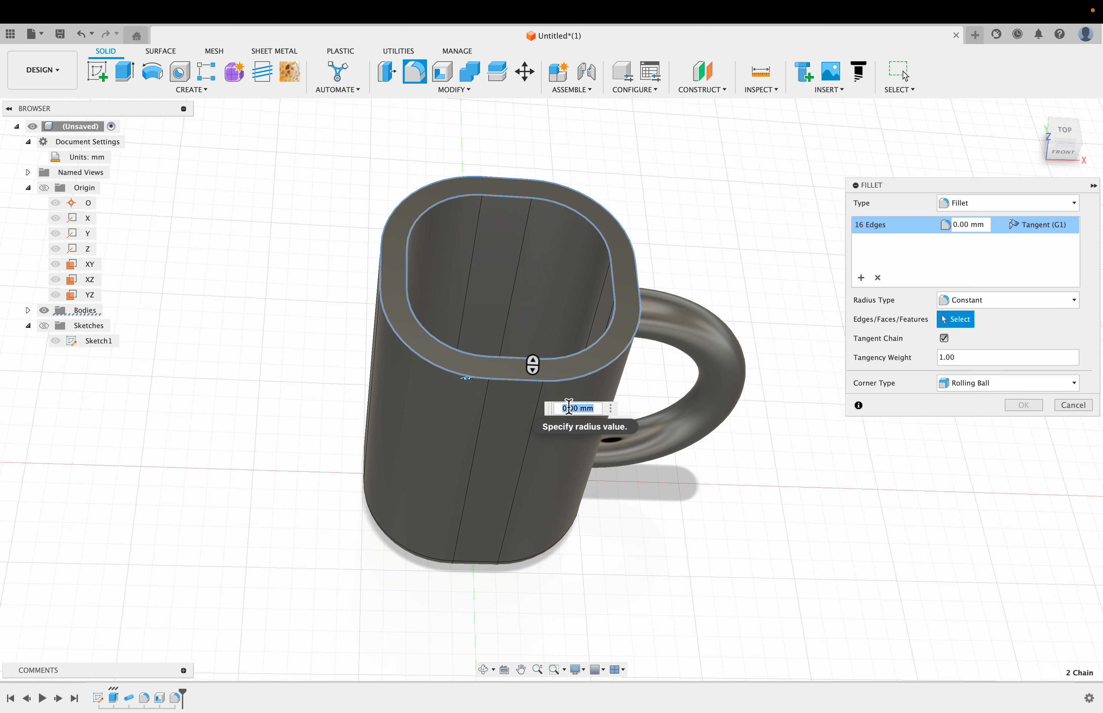
- Try fillet radii of 1, 2 and 3 mm on the two rim edge loops
type("1")
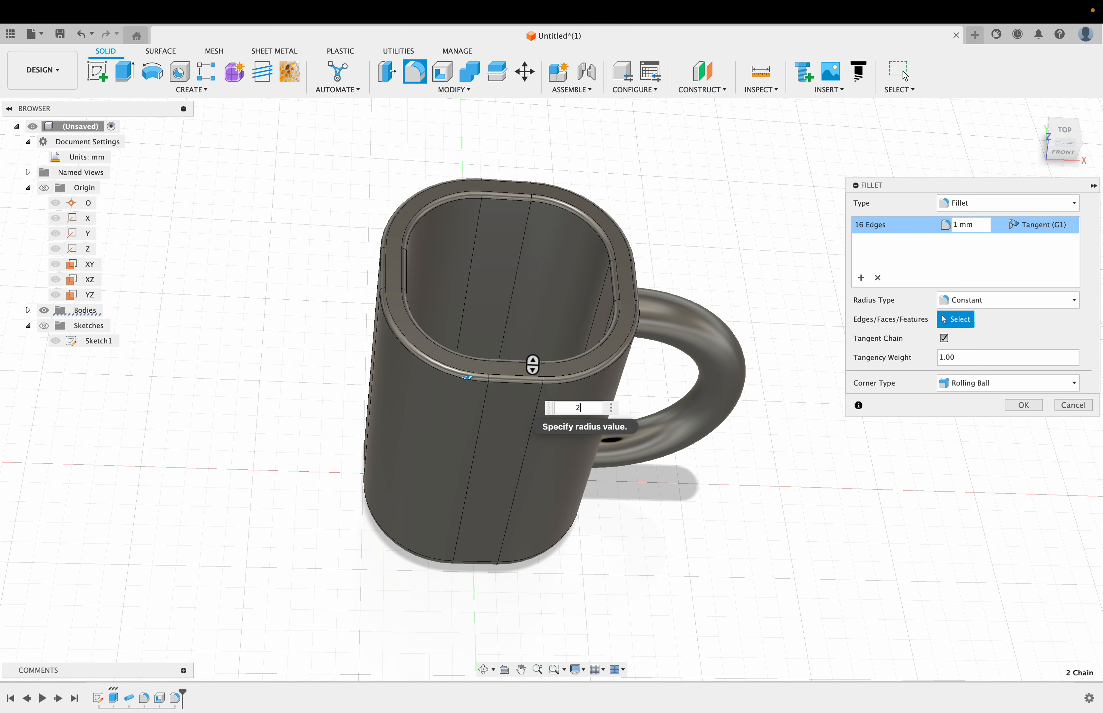
key("BackSpace")
type("2")
key("BackSpace")
type("3")
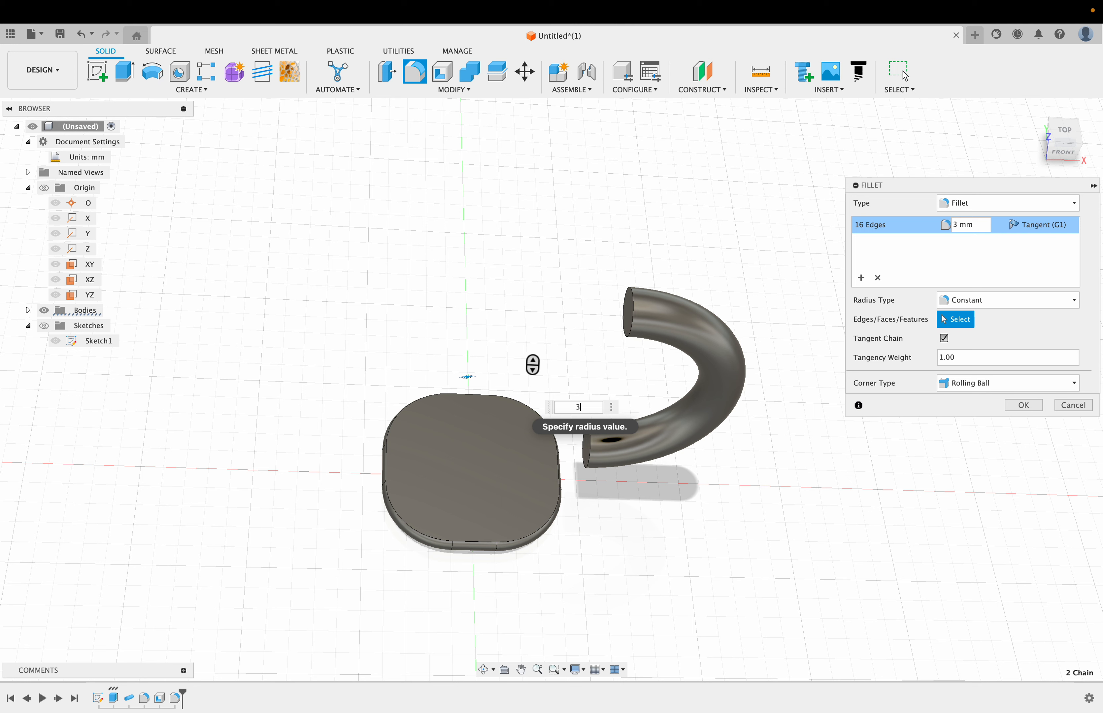
key("BackSpace")
- Set the rim fillet radius to 2.5 mm and apply the fillet
type("2")
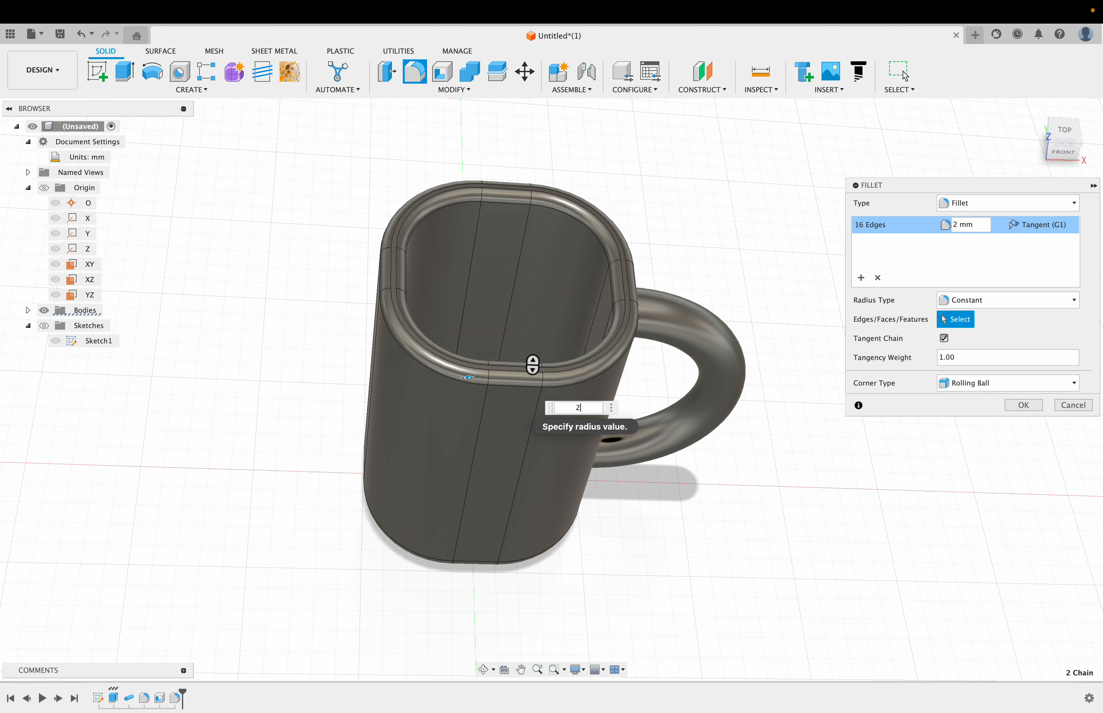
type(".5")
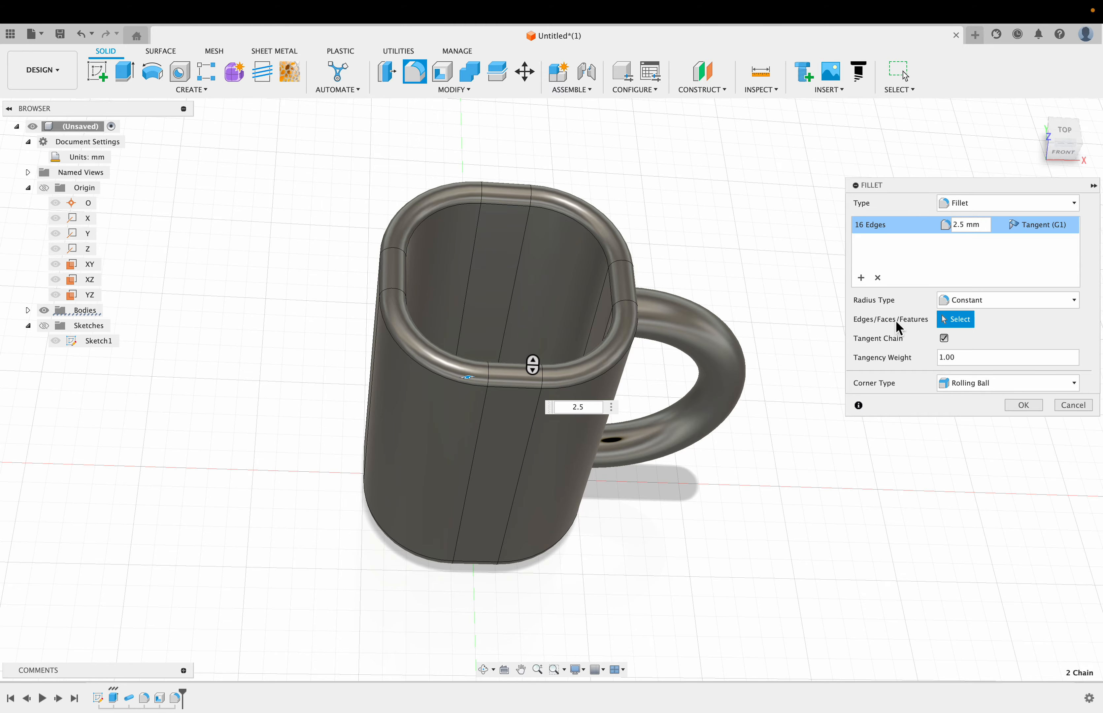
mouse_move(1068, 143)
left_mouse_down()
mouse_move(1052, 132)
mouse_move(1003, 141)
mouse_move(1059, 137)
mouse_move(1067, 189)
mouse_move(1039, 135)
mouse_move(972, 126)
mouse_move(996, 129)
mouse_move(1044, 172)
mouse_move(1029, 147)
mouse_move(1033, 115)
mouse_move(1066, 132)
mouse_move(1051, 176)
mouse_move(1004, 162)
mouse_move(1057, 145)
left_mouse_up()
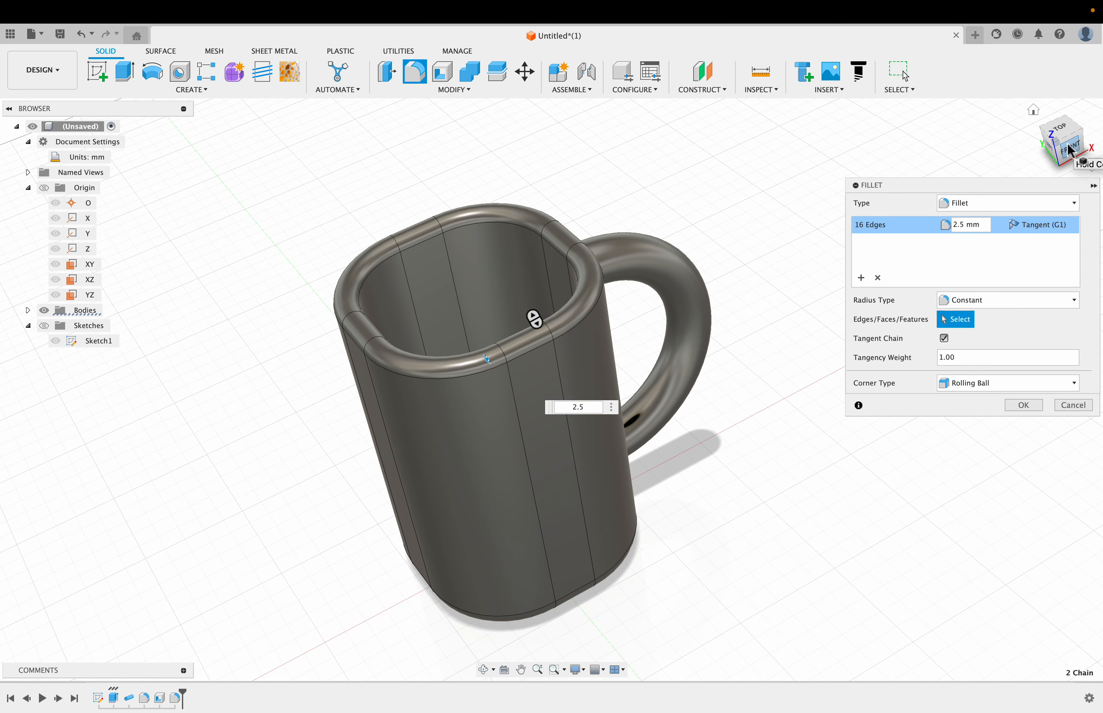
left_click(1024, 405)
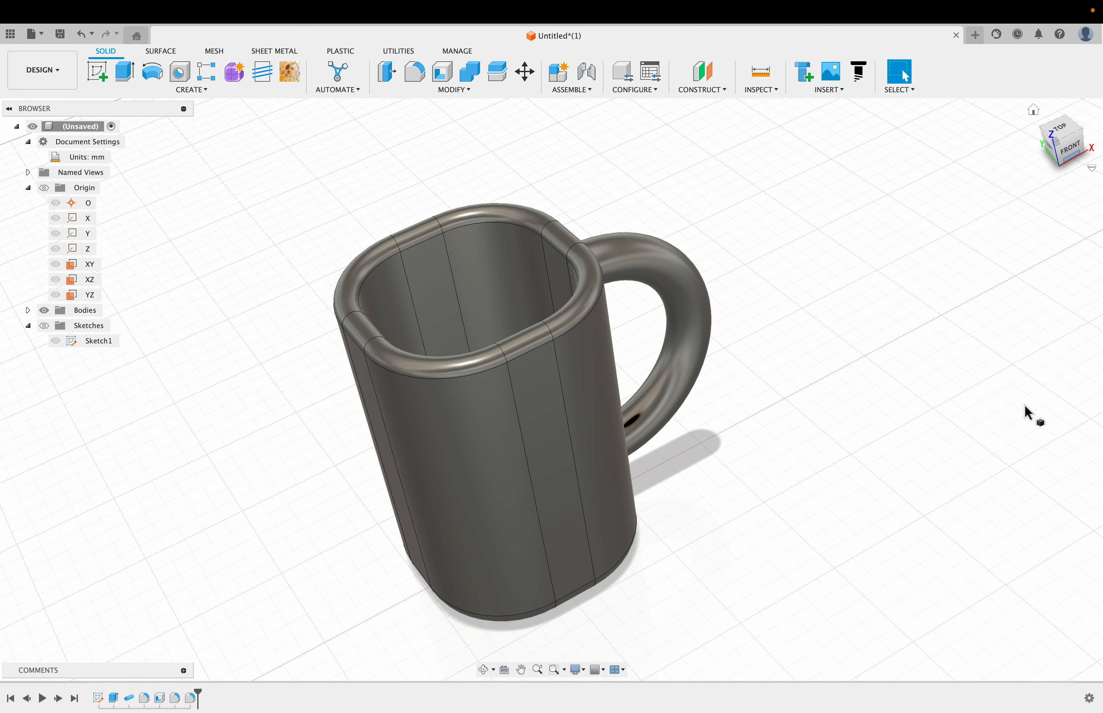
- Fillet the edge loop around the floor inside the mug with a 5 mm radius
left_click(1064, 155)
mouse_move(1063, 155)
left_mouse_down()
mouse_move(1003, 152)
mouse_move(1035, 165)
mouse_move(1065, 154)
mouse_move(1080, 185)
mouse_move(1060, 206)
mouse_move(1068, 179)
mouse_move(1034, 168)
mouse_move(1034, 232)
mouse_move(1037, 155)
mouse_move(1037, 224)
mouse_move(1019, 223)
mouse_move(1032, 212)
mouse_move(1002, 249)
left_mouse_up()
left_click(1072, 152)
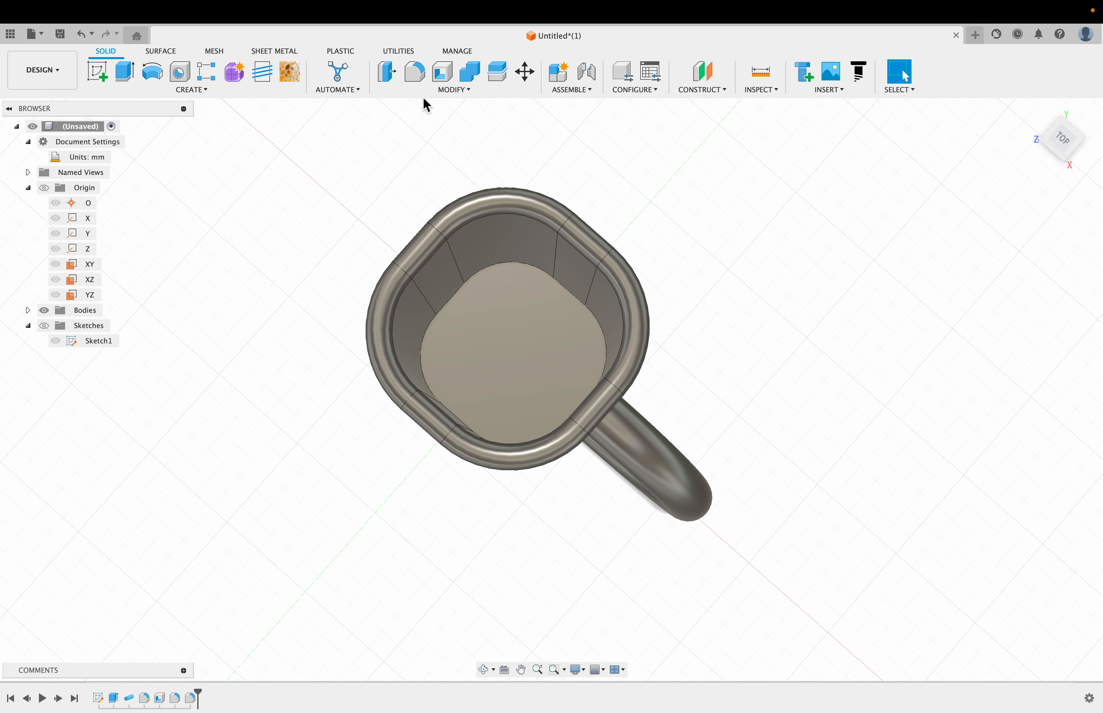
left_click(414, 75)
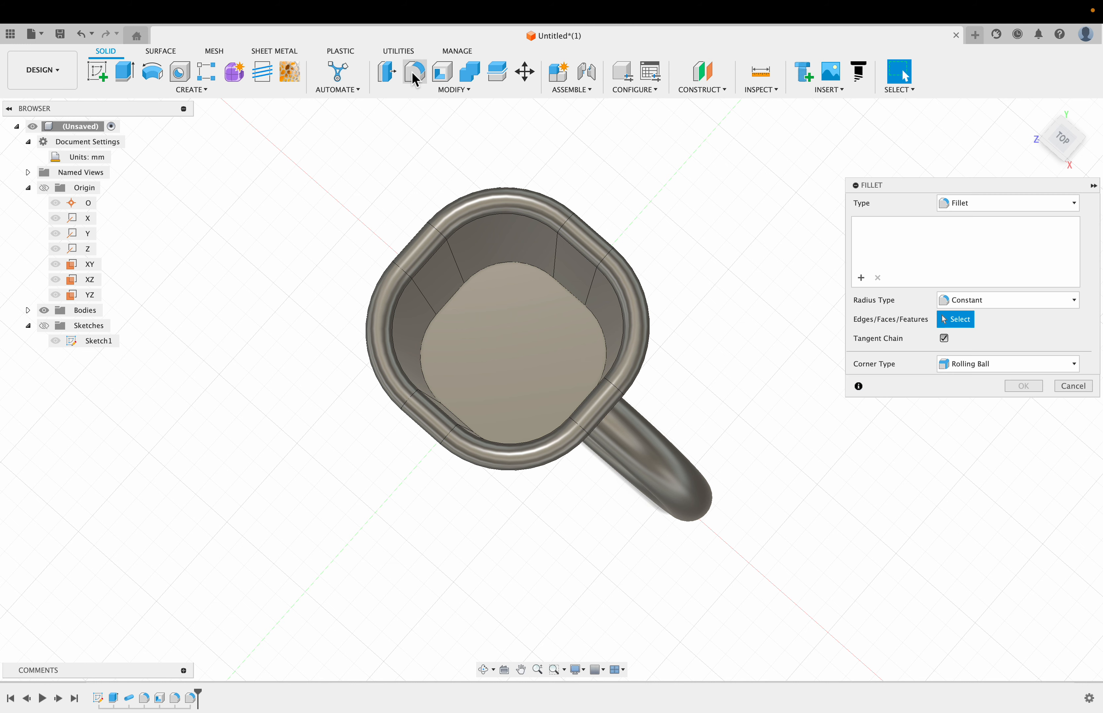
left_click(499, 272)
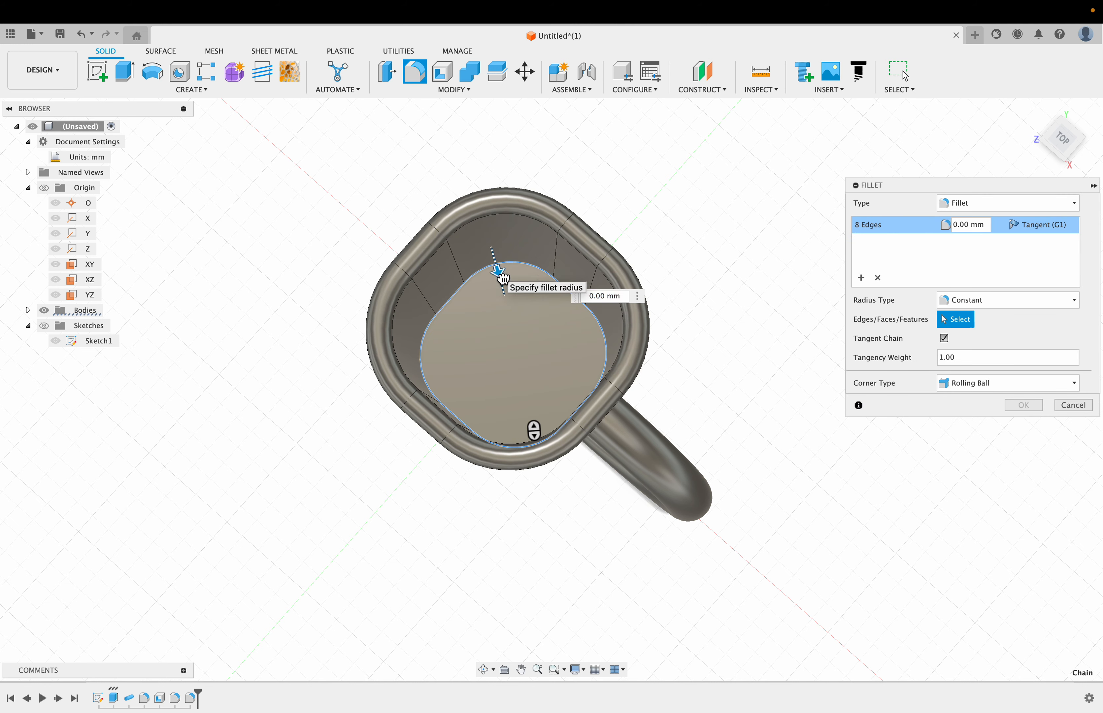
left_click_drag(502, 279, 507, 284)
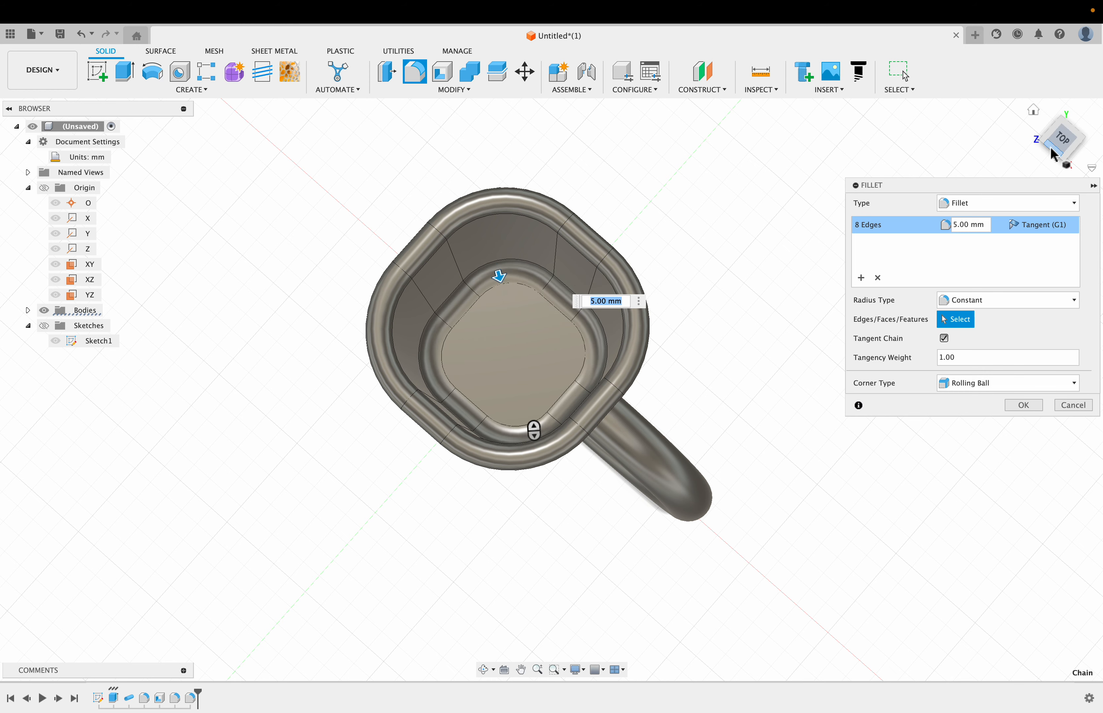
mouse_move(1053, 154)
left_mouse_down()
mouse_move(1054, 131)
mouse_move(1055, 150)
left_mouse_up()
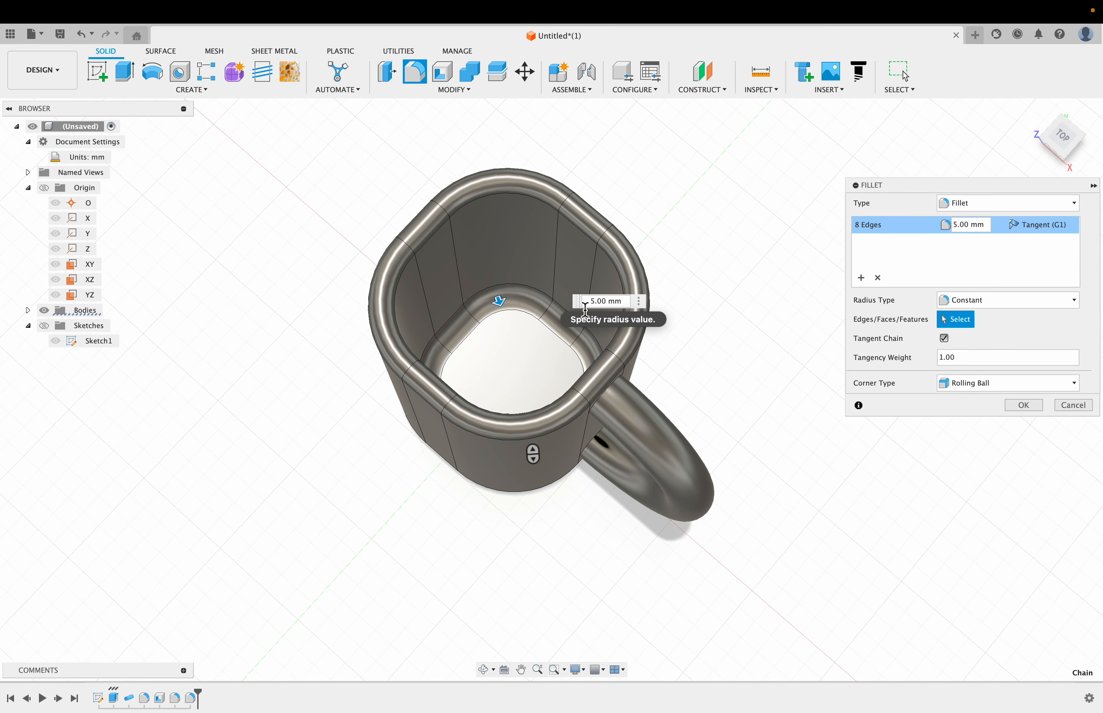
left_click(1036, 112)
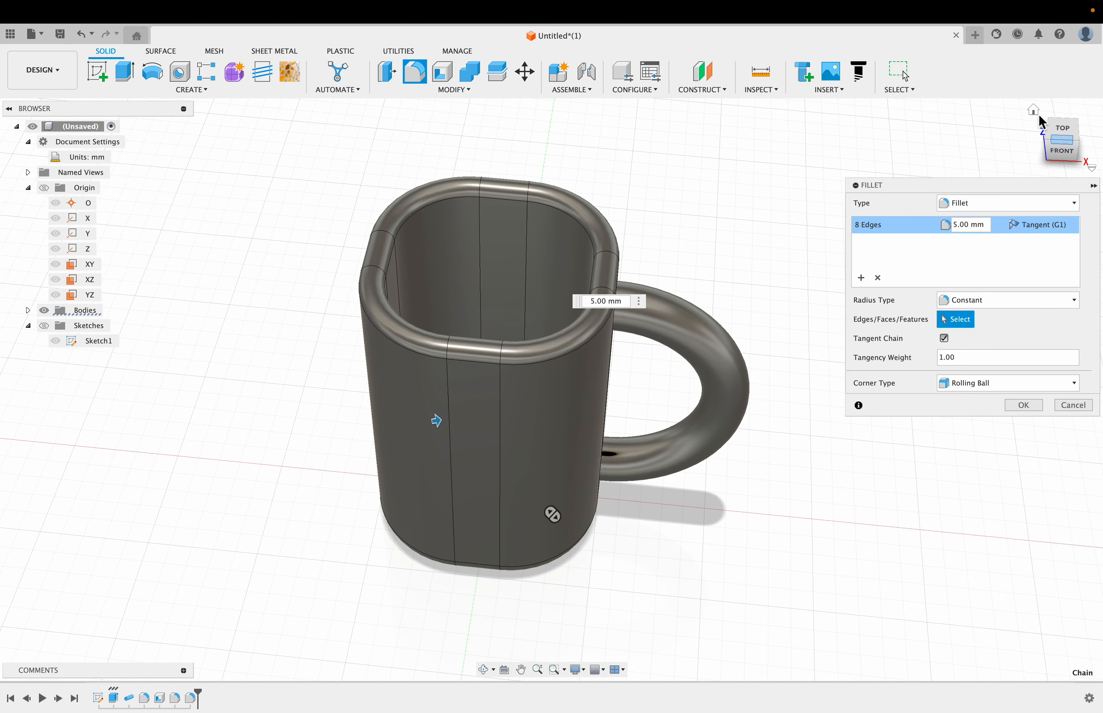
left_click(1060, 149)
left_click_drag(1060, 153, 924, 237)
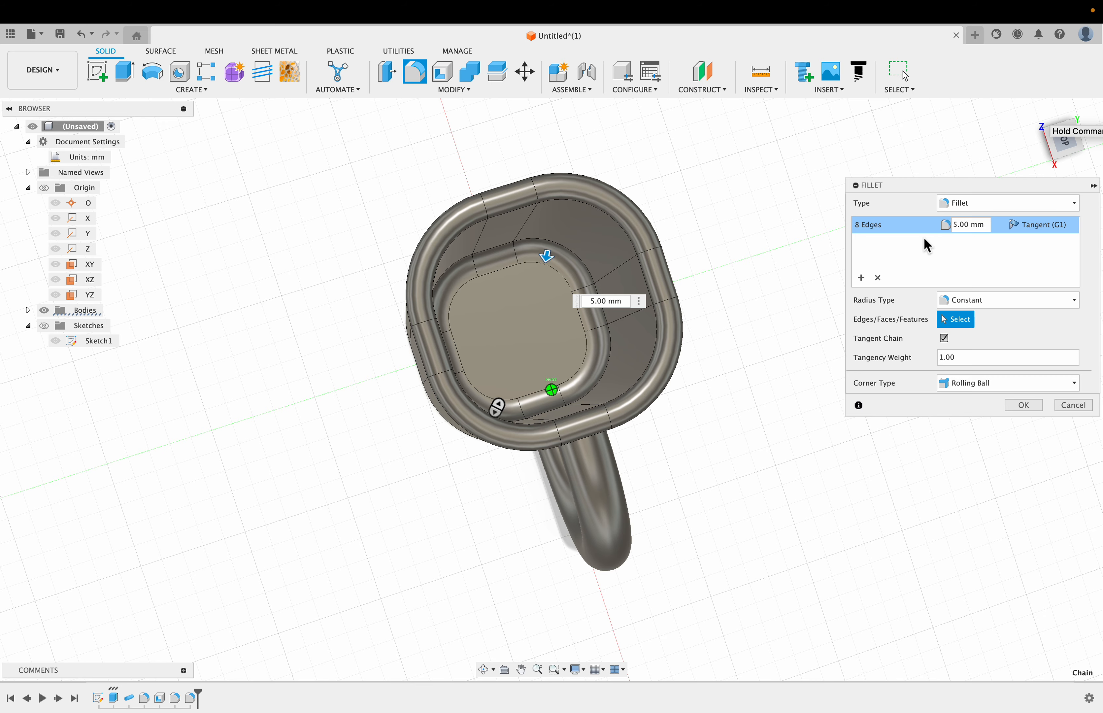
left_click(1023, 404)
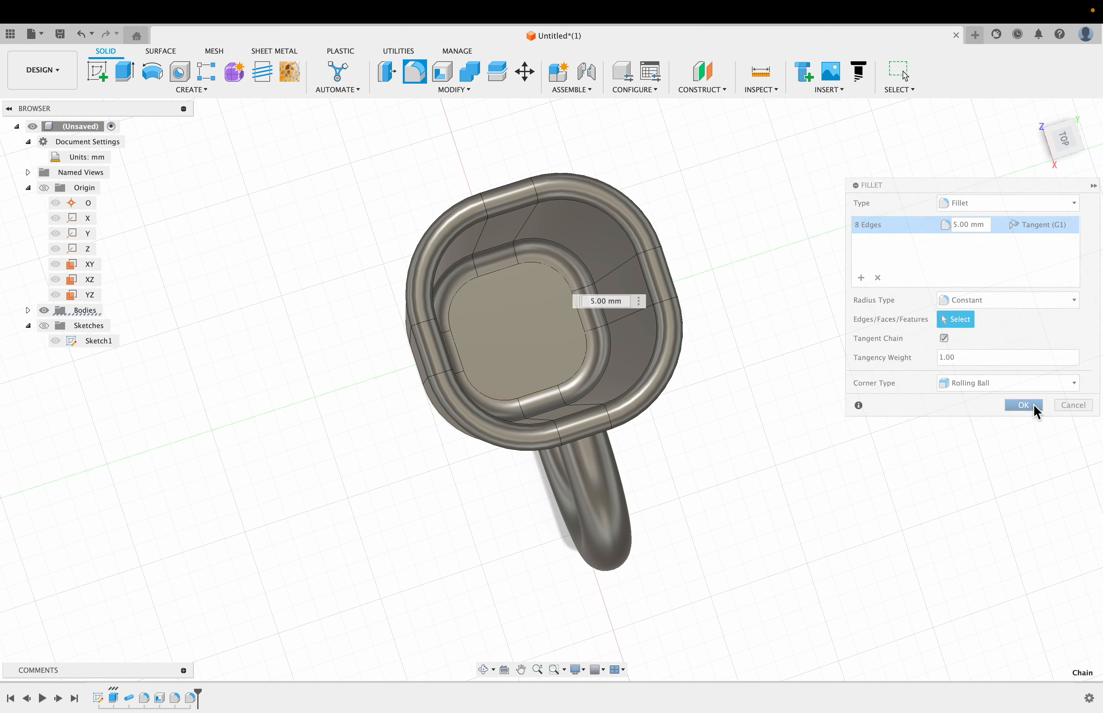
- Examine the filleted mug from the home, front and angled views
left_click(1034, 112)
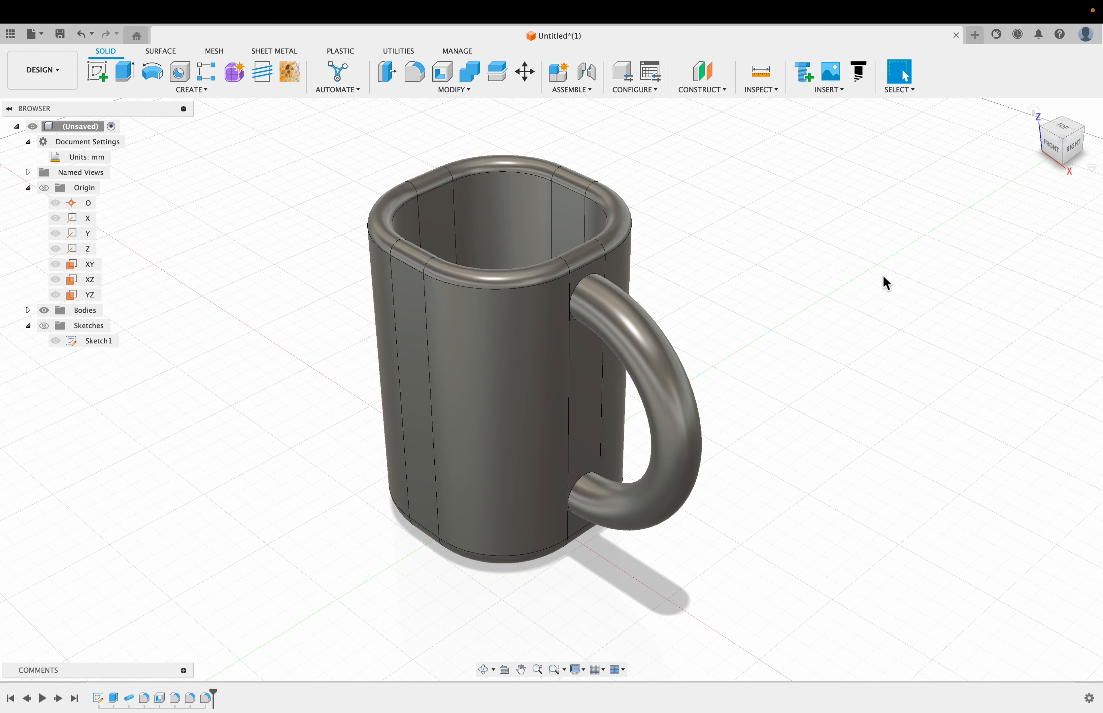
left_click(1052, 156)
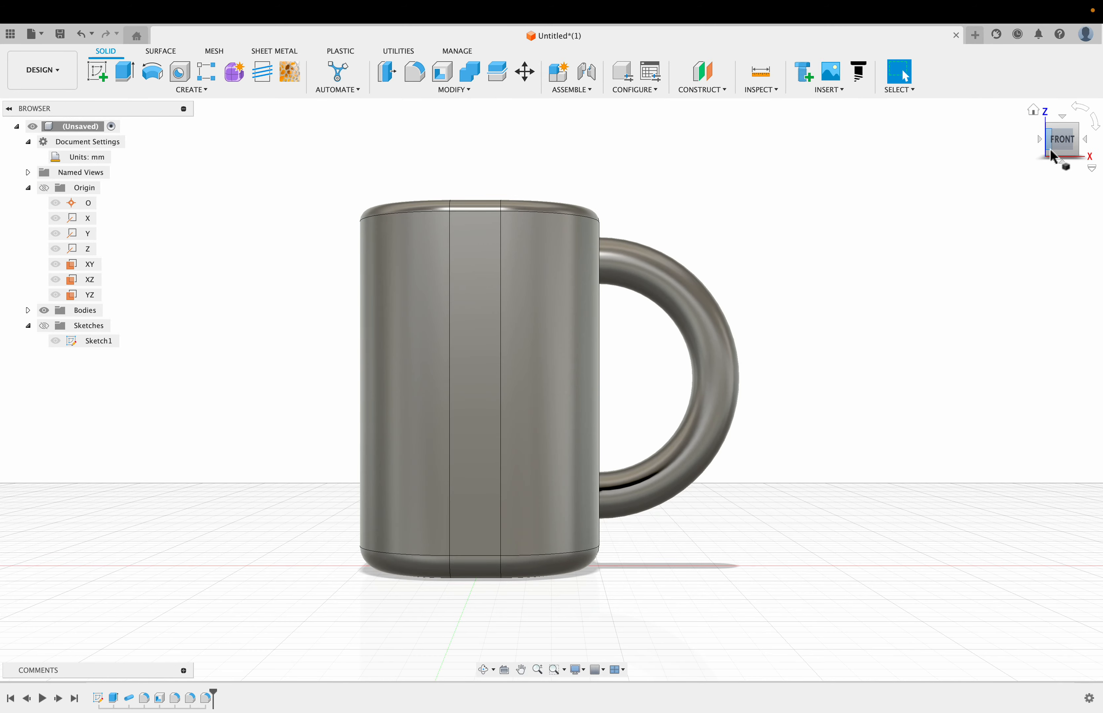
middle_click_drag(552, 387, 593, 435, "shift")
left_click(1059, 149)
left_click(1053, 134)
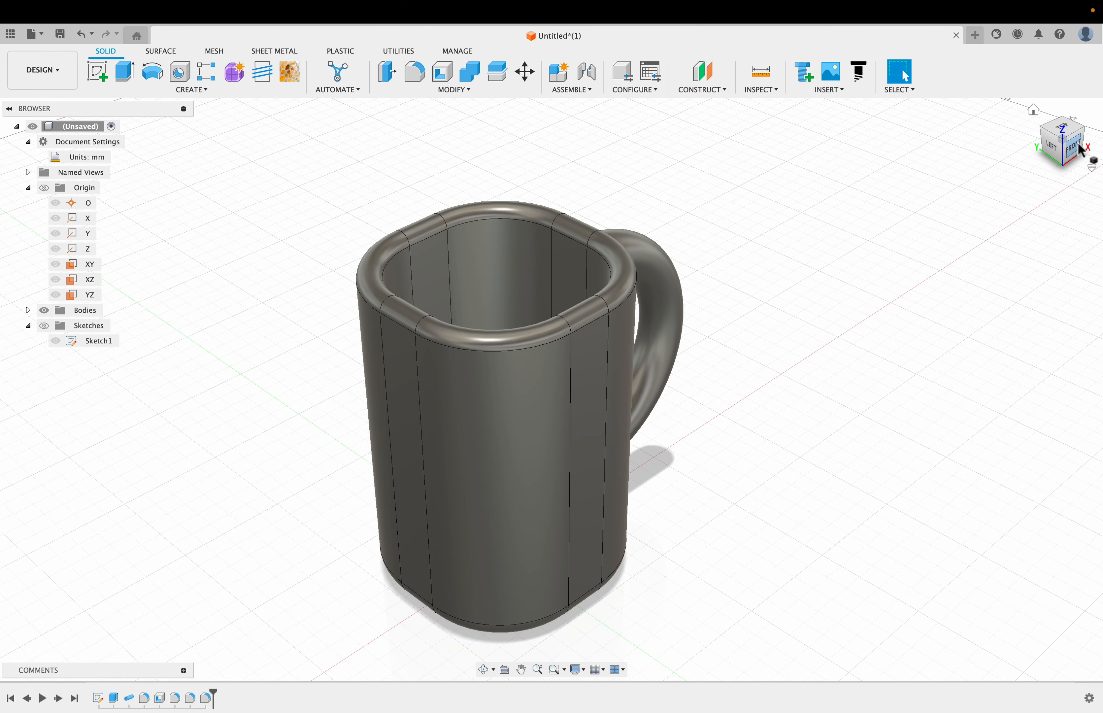
left_click(1079, 151)
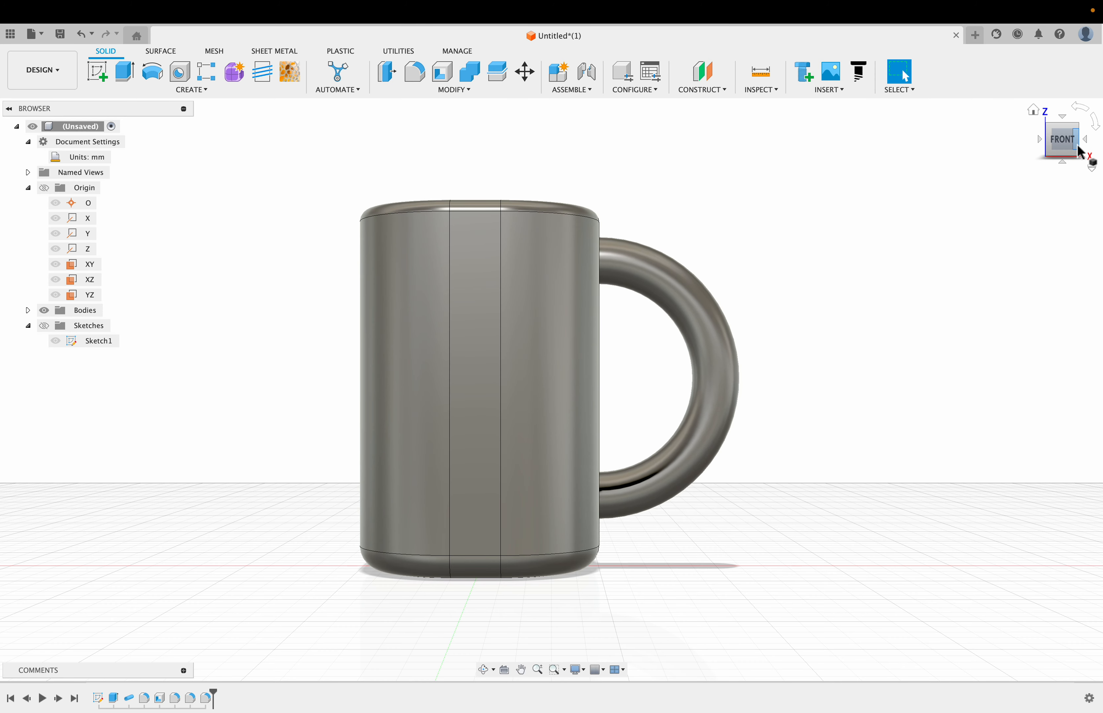
left_click(458, 93)
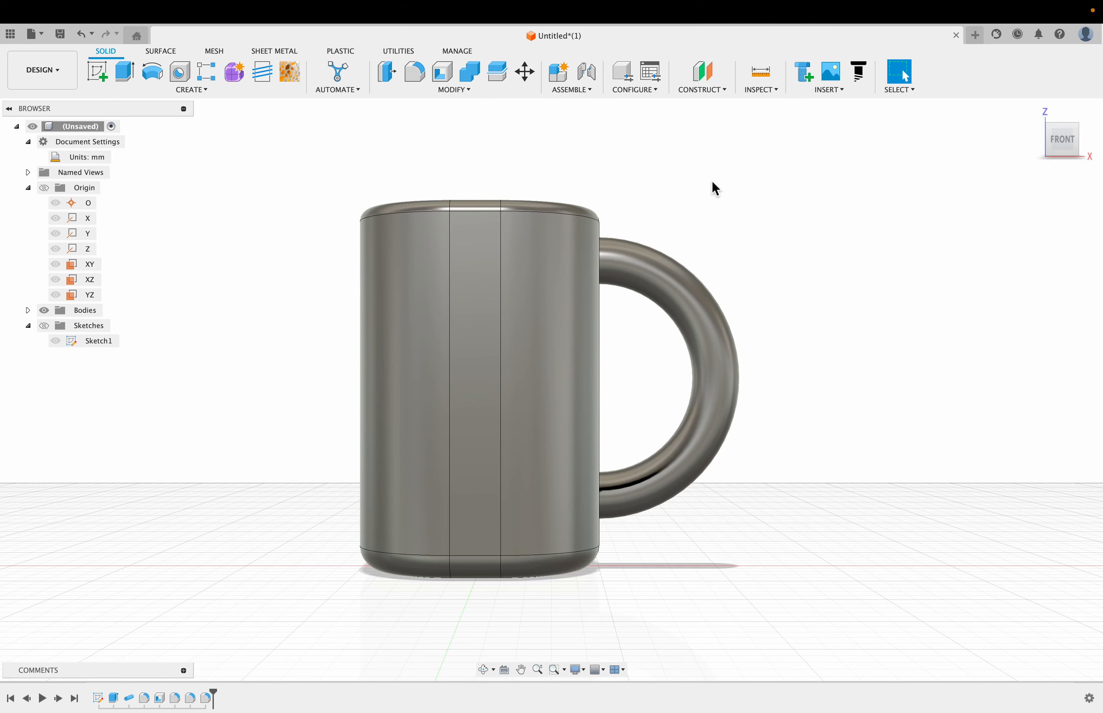
left_click_drag(1060, 148, 1065, 170)
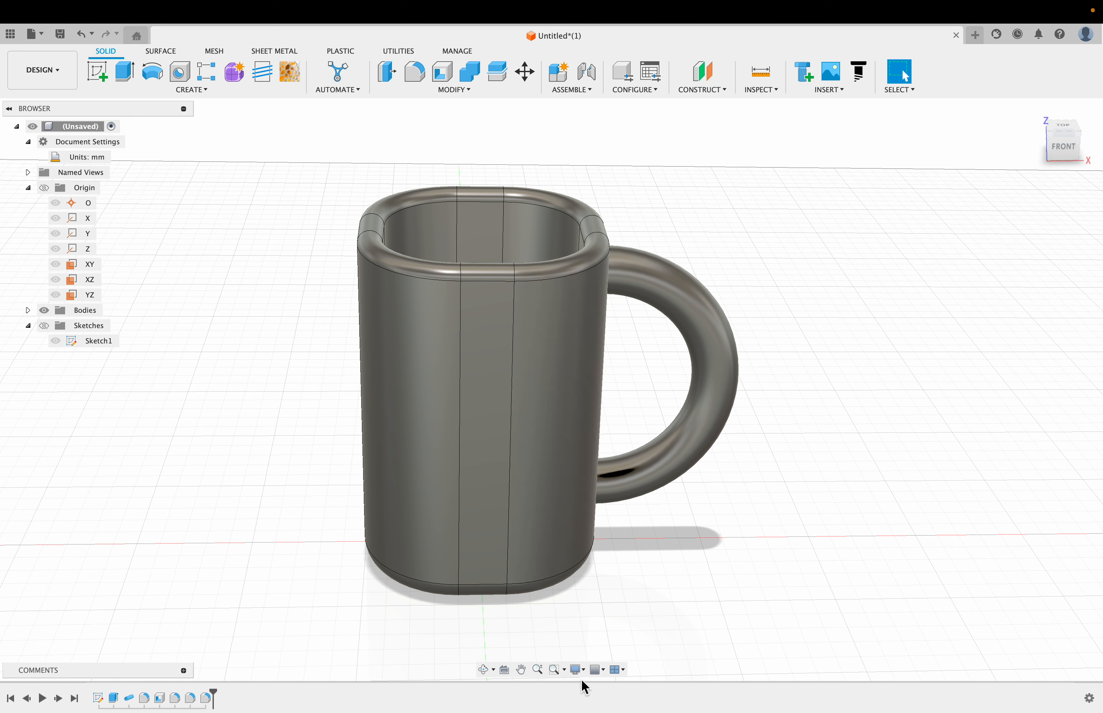
- Apply the Aluminum - Anodized Rough (Red) appearance to the mug body
left_click(455, 92)
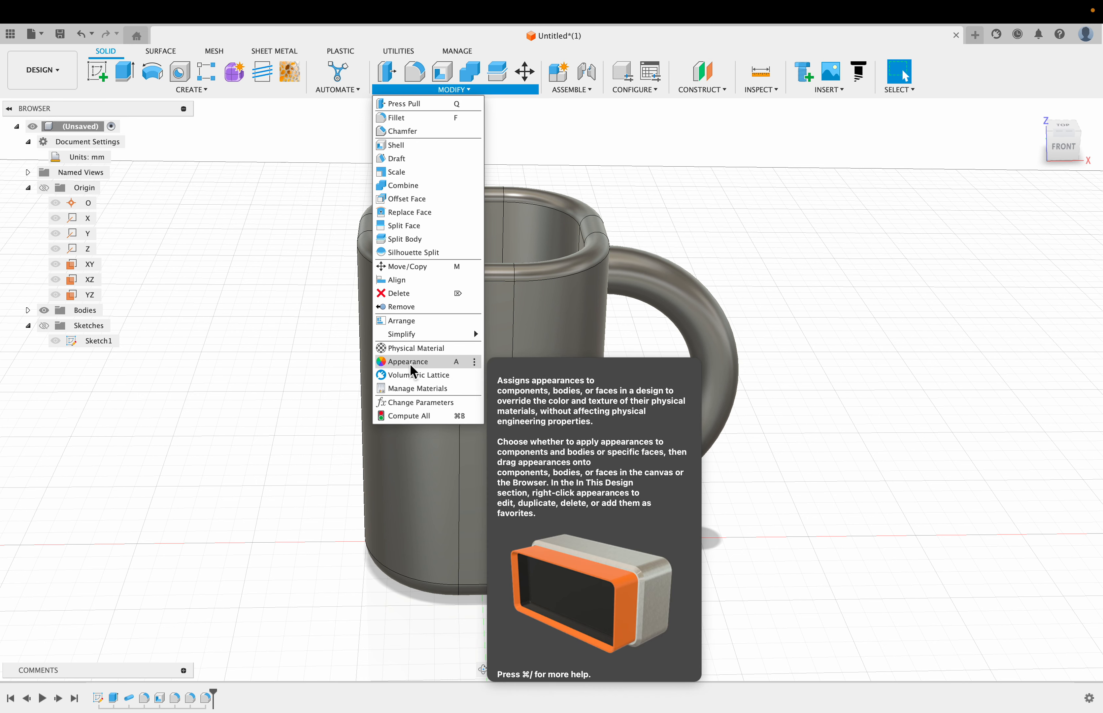
left_click(410, 364)
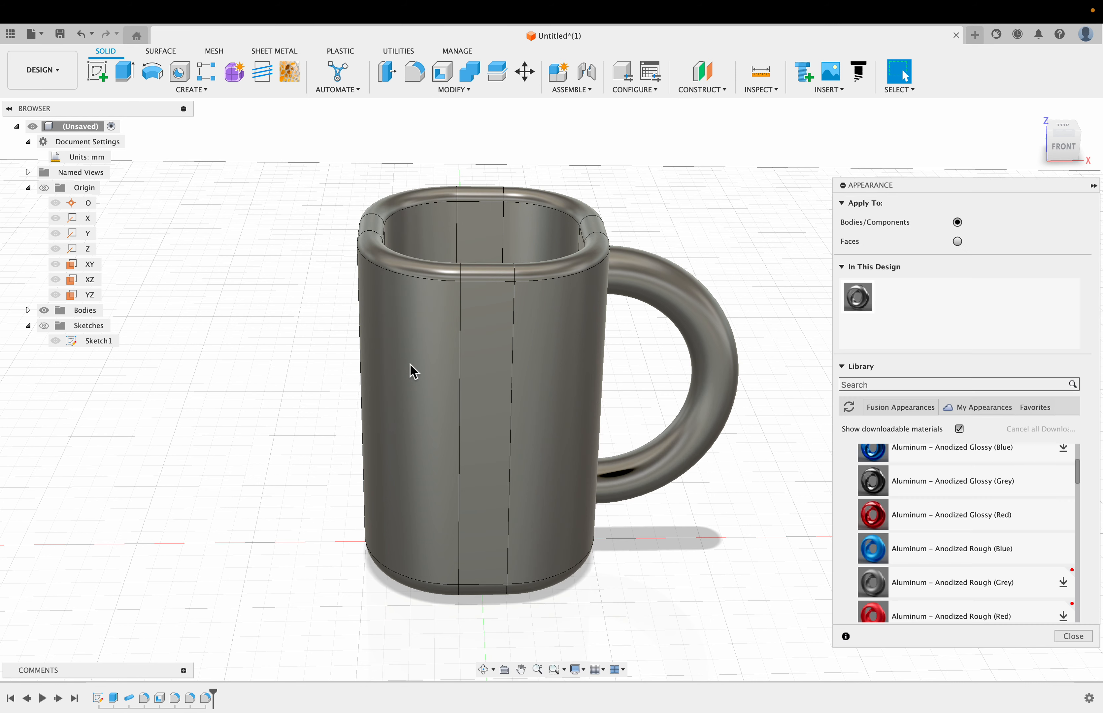
left_click_drag(987, 191, 951, 114)
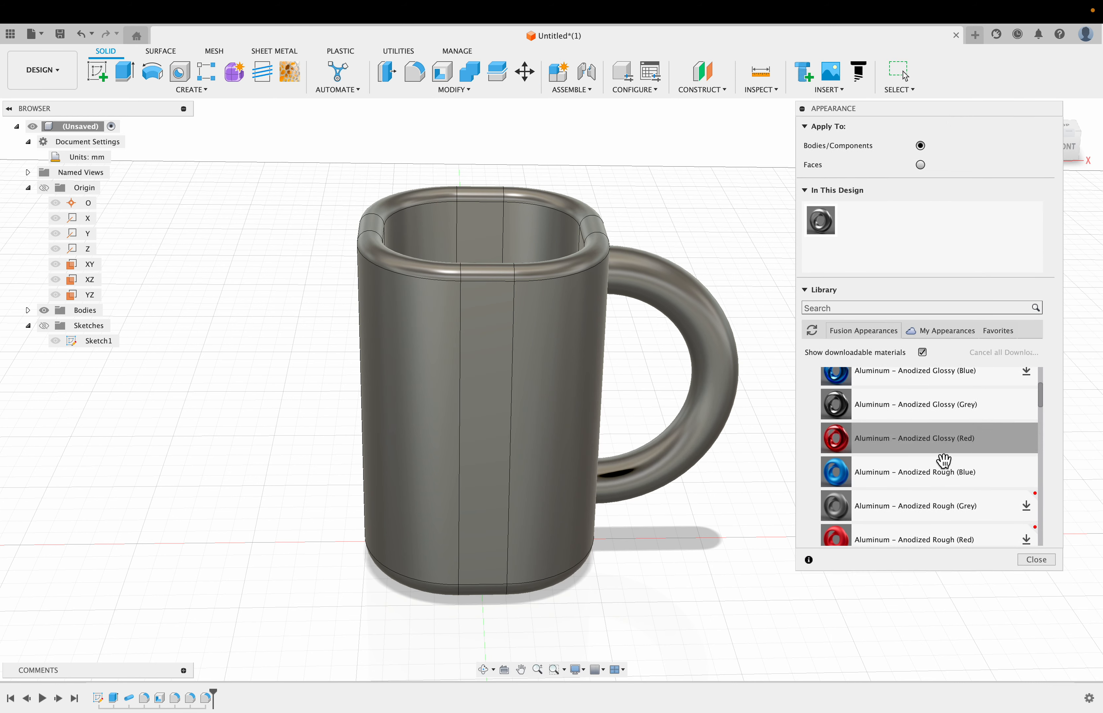
scroll(928, 485, "down", 2)
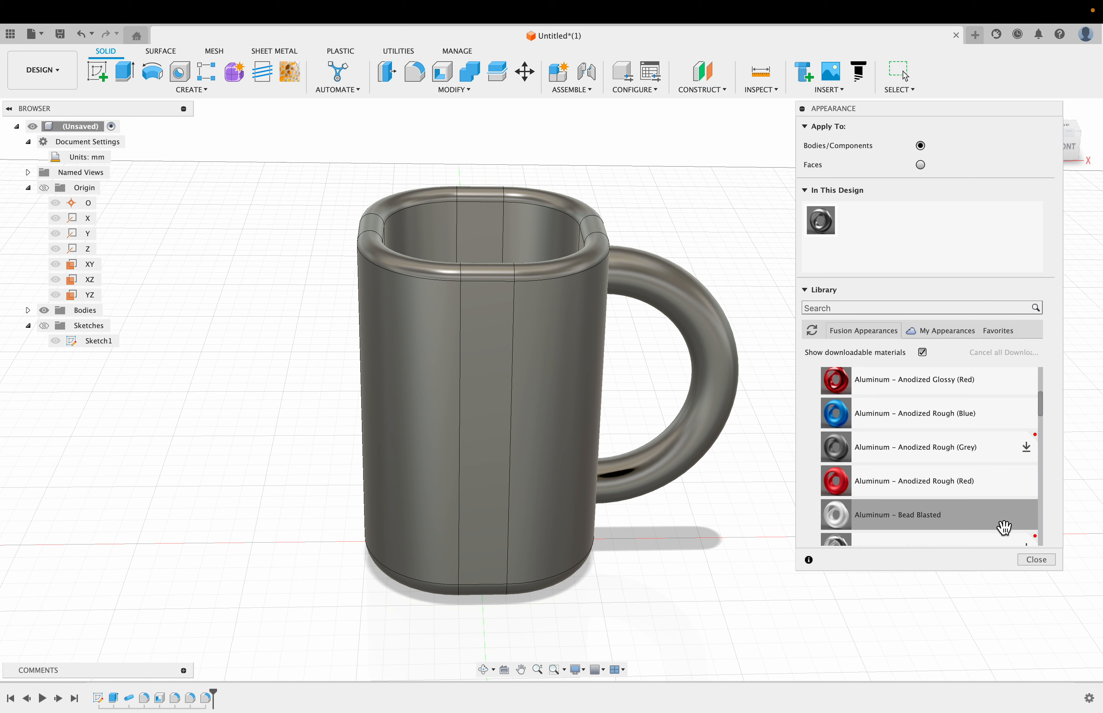
left_click_drag(929, 489, 535, 396)
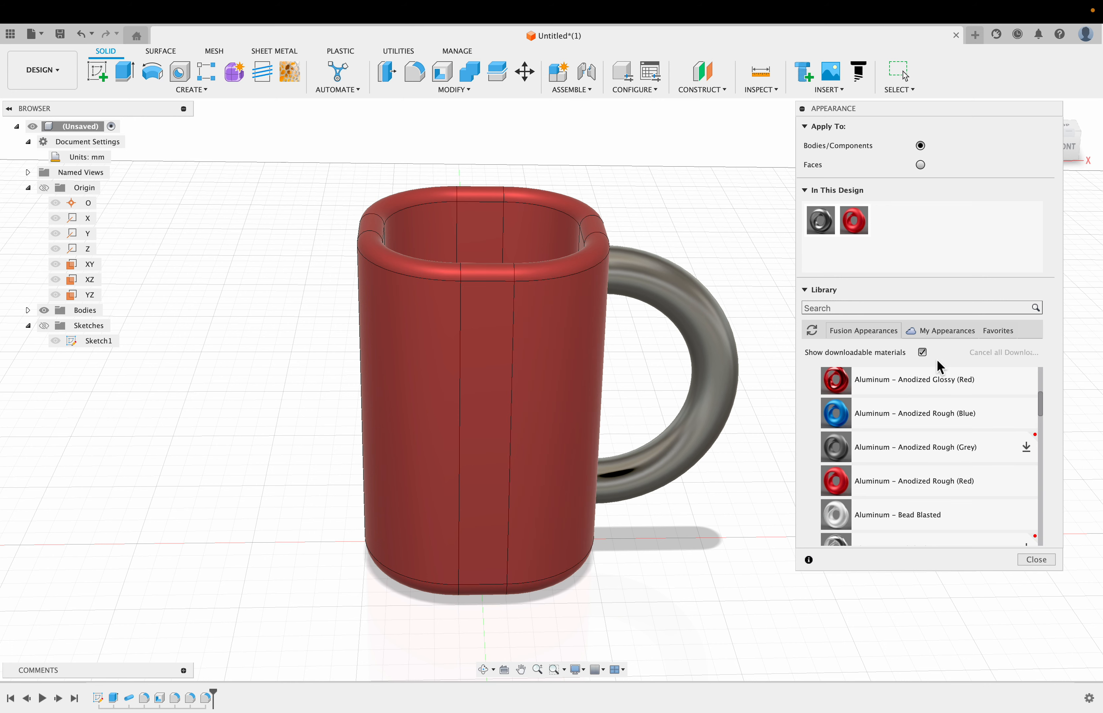
- Replace the mug body's appearance with Aluminum - Anodized Glossy (Red)
left_click_drag(954, 111, 223, 107)
left_click_drag(153, 380, 478, 384)
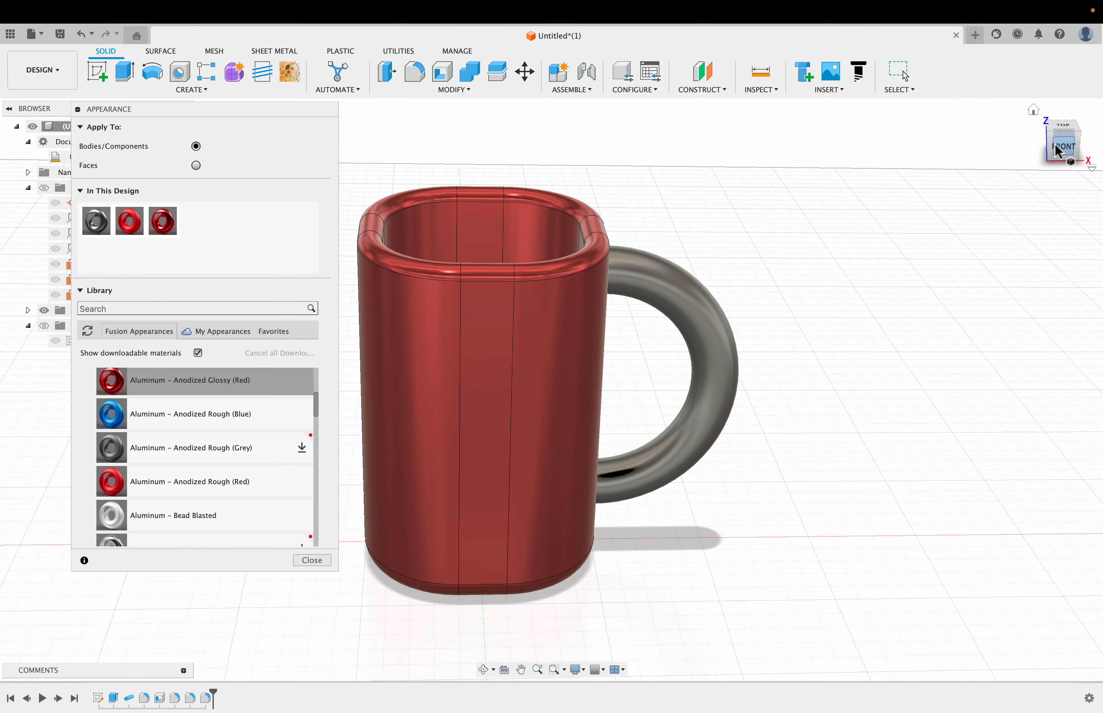
mouse_move(1059, 149)
left_mouse_down()
mouse_move(1058, 234)
mouse_move(1063, 144)
left_mouse_up()
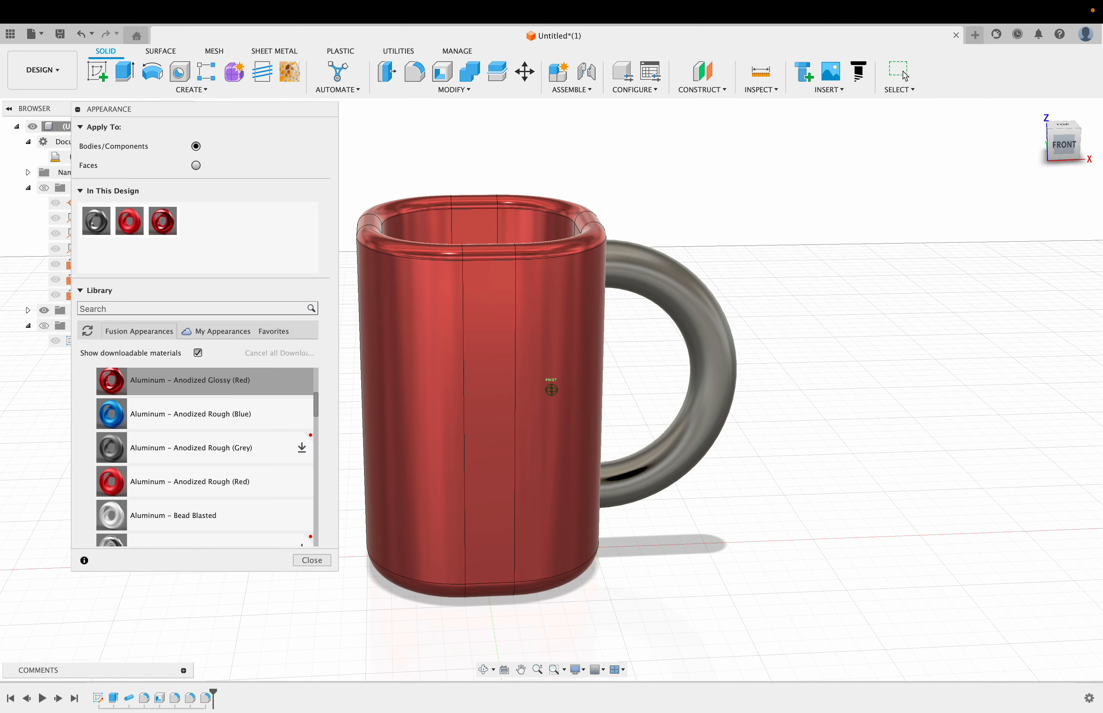
- Apply the Aluminum - Anodized Rough (Blue) appearance to the mug's handle
scroll(233, 456, "down", 1)
scroll(234, 456, "down", 2)
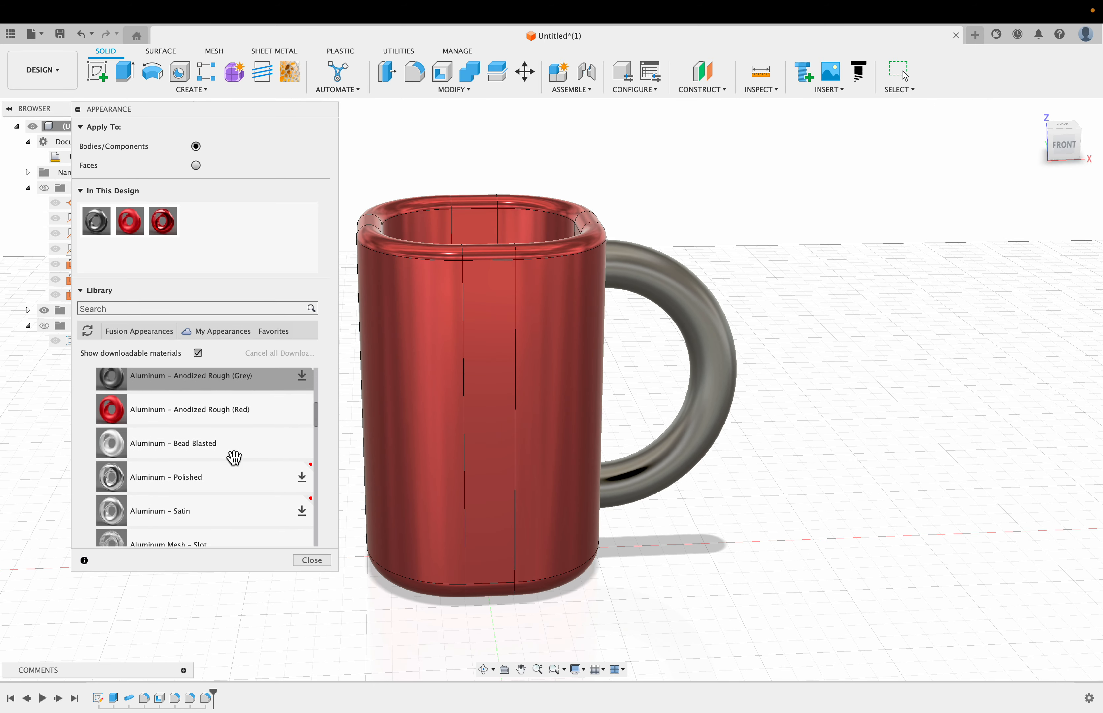
scroll(228, 456, "up", 2)
left_click_drag(135, 402, 697, 342)
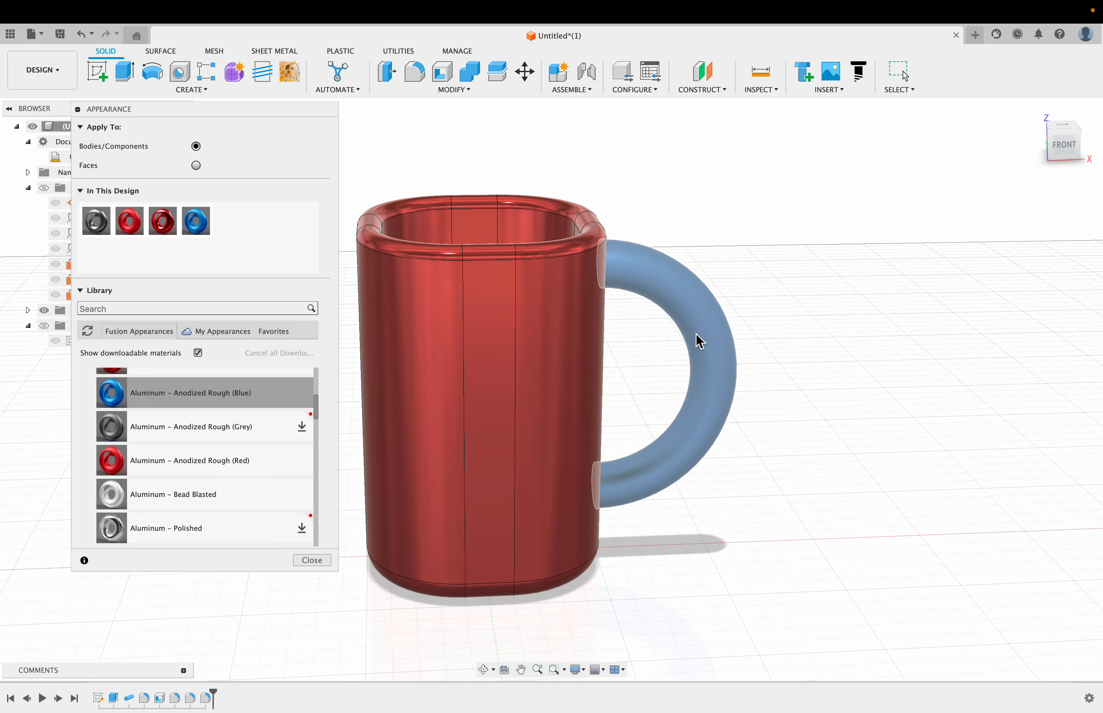
- Replace the mug handle's appearance with Aluminum - Anodized Glossy (Blue), downloading that material first
mouse_move(1063, 157)
left_mouse_down()
mouse_move(1062, 179)
mouse_move(1072, 160)
left_mouse_up()
scroll(155, 417, "up", 5)
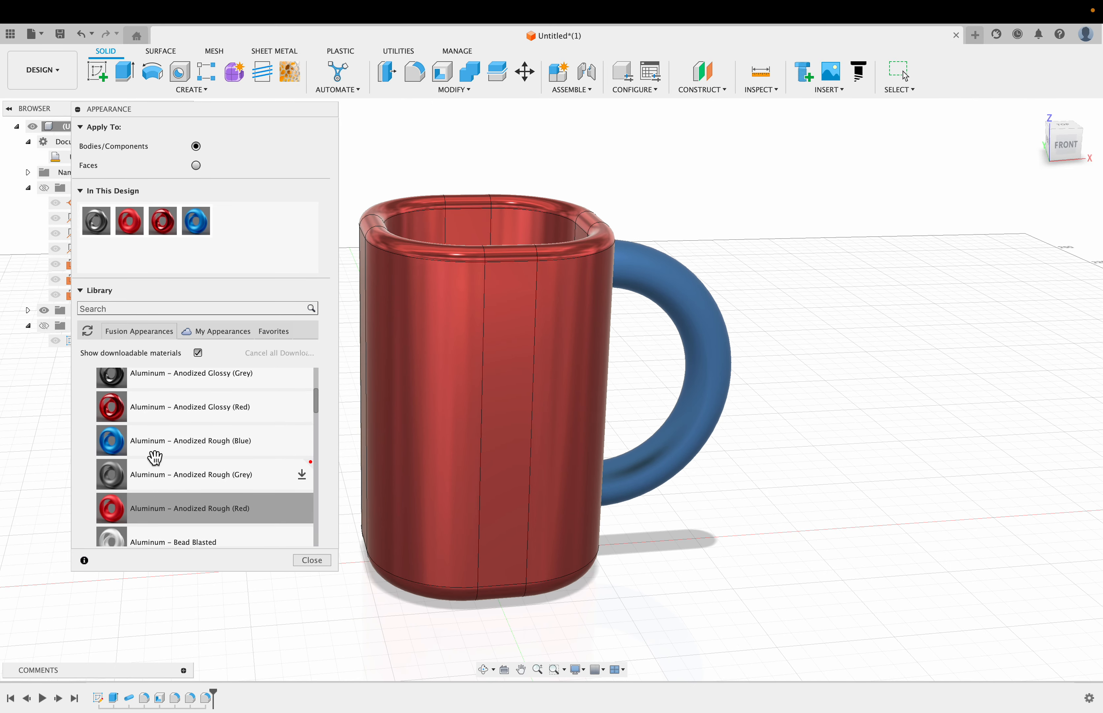
scroll(155, 458, "up", 1)
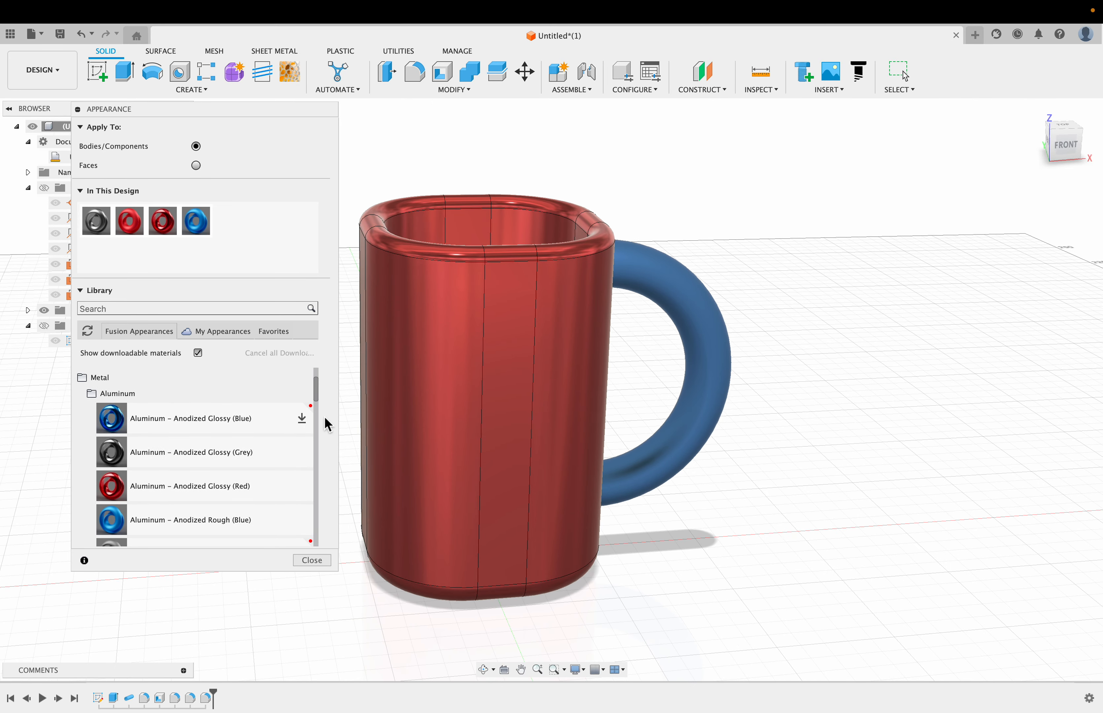
left_click(302, 418)
left_click_drag(163, 423, 697, 341)
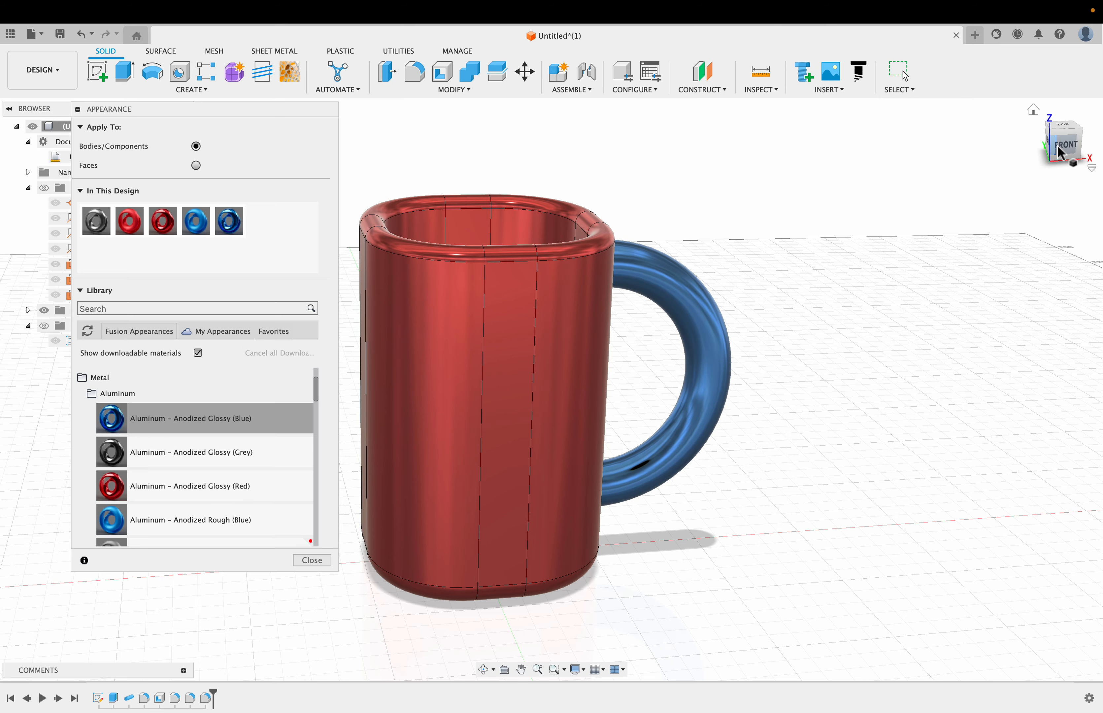
mouse_move(1057, 147)
left_mouse_down()
mouse_move(1068, 181)
mouse_move(1056, 132)
left_mouse_up()
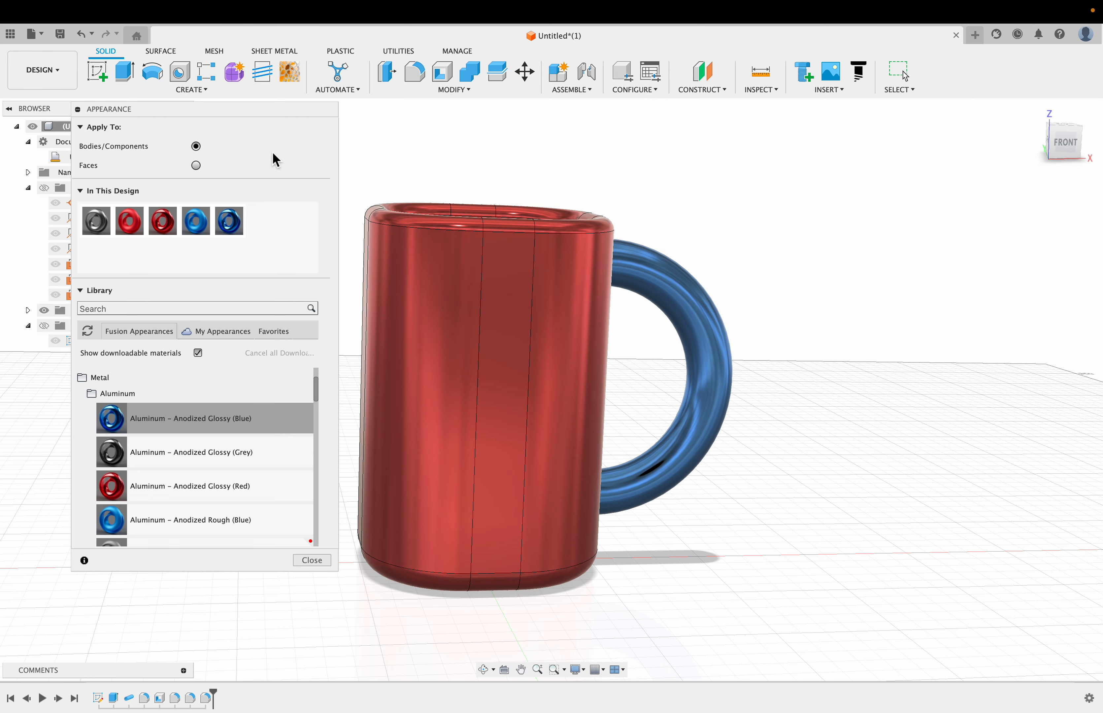
- Move the Appearance dialog clear of the browser, expand the Bodies folder and select both Body1 and Body2
left_click_drag(247, 108, 958, 153)
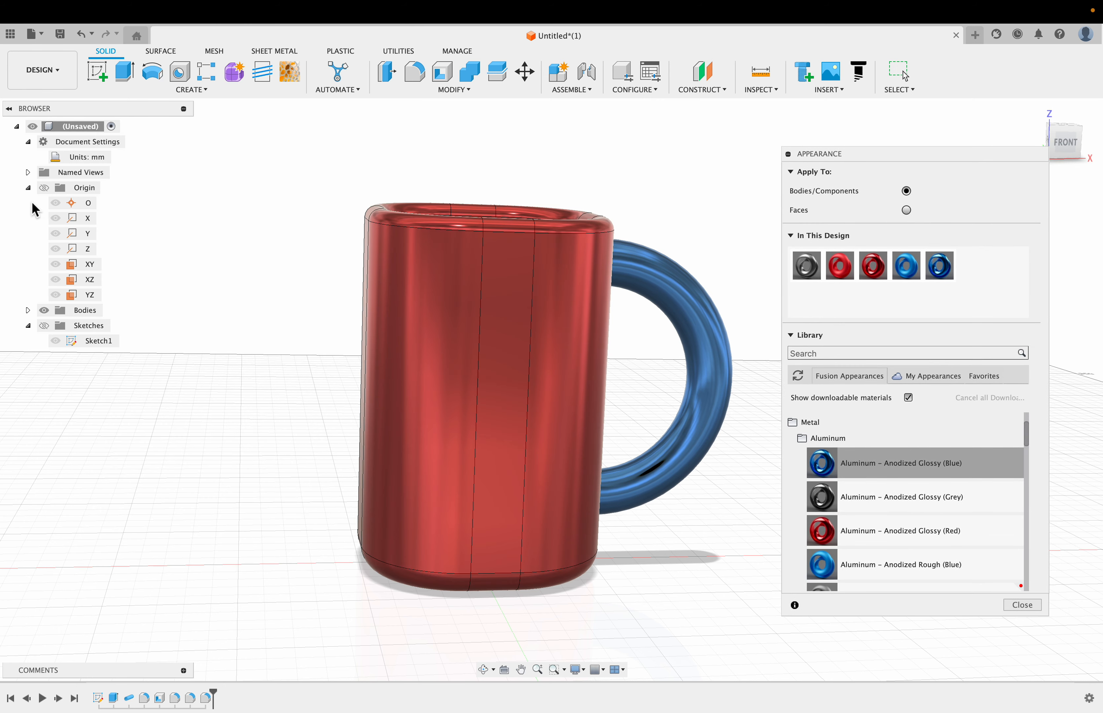
left_click(28, 310)
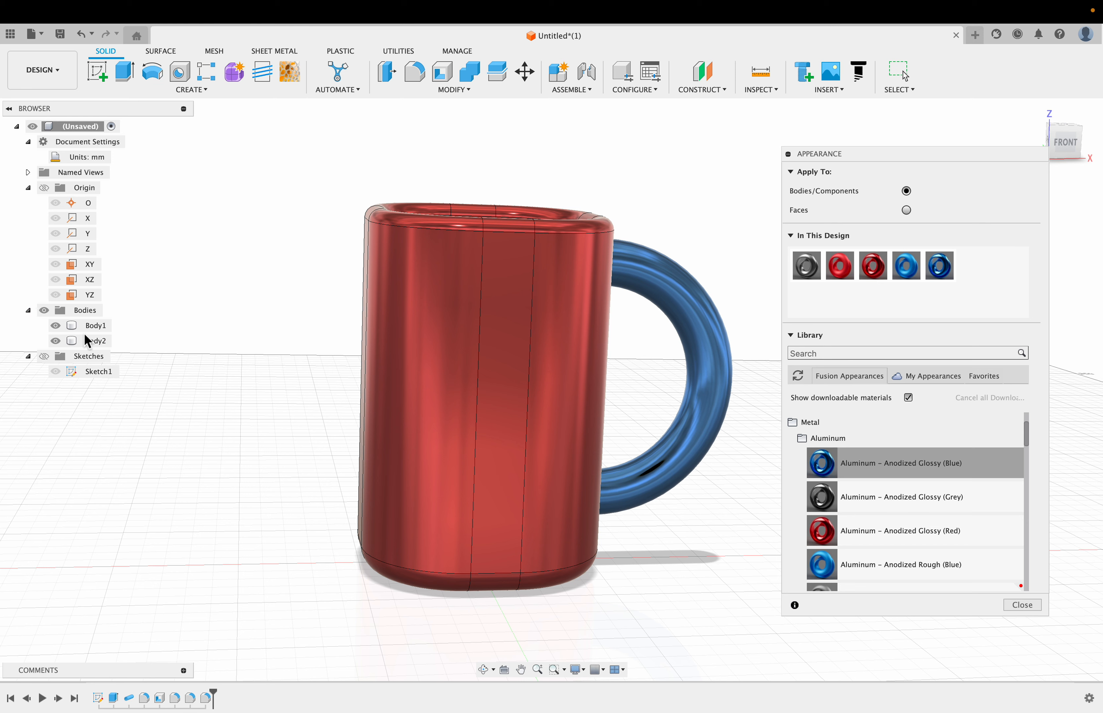
left_click(88, 326)
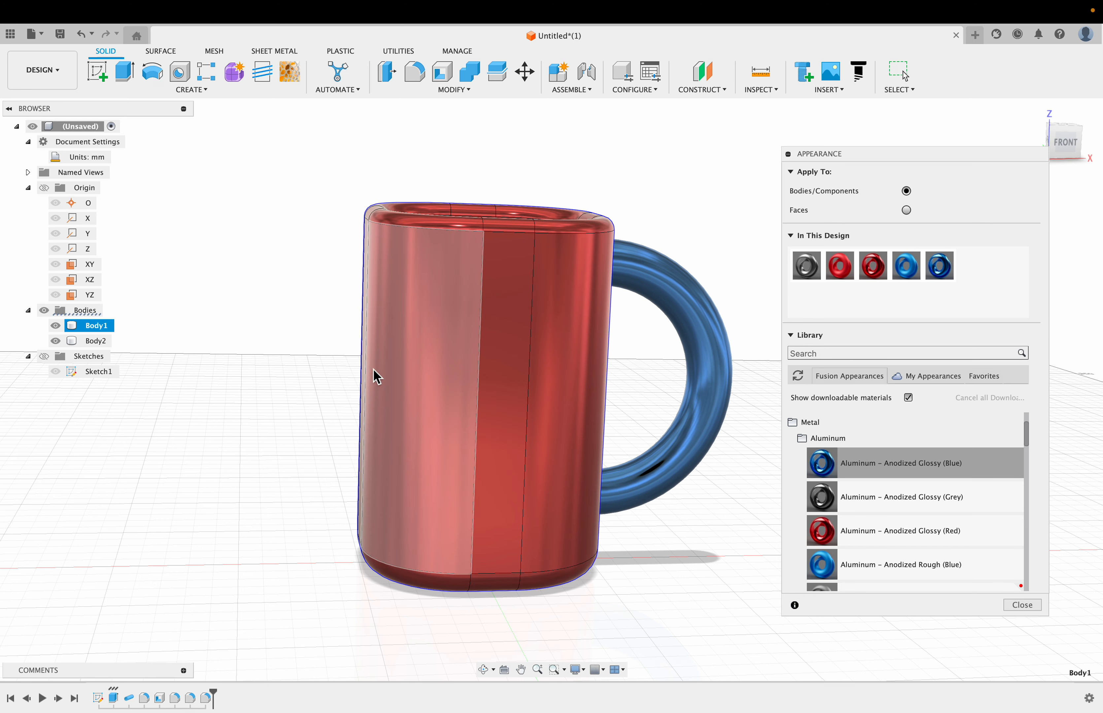
left_click(90, 343, "shift")
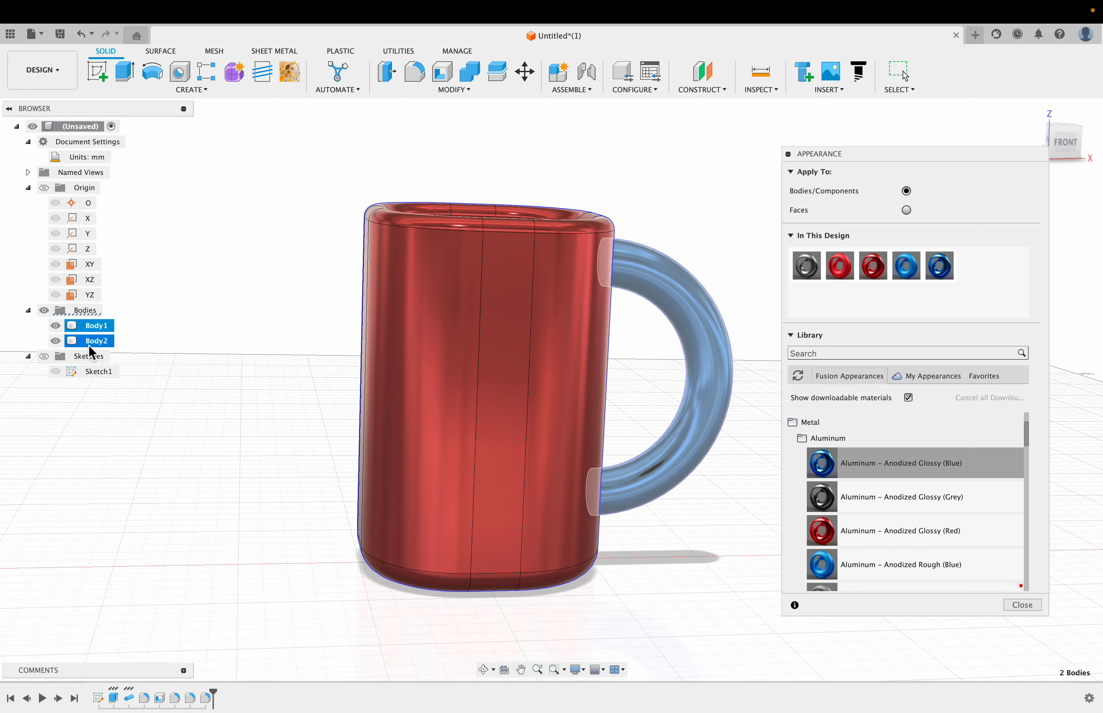
- Try to apply Aluminum - Bead Blasted to the narrow front face of the mug while both bodies are selected
left_click(906, 210)
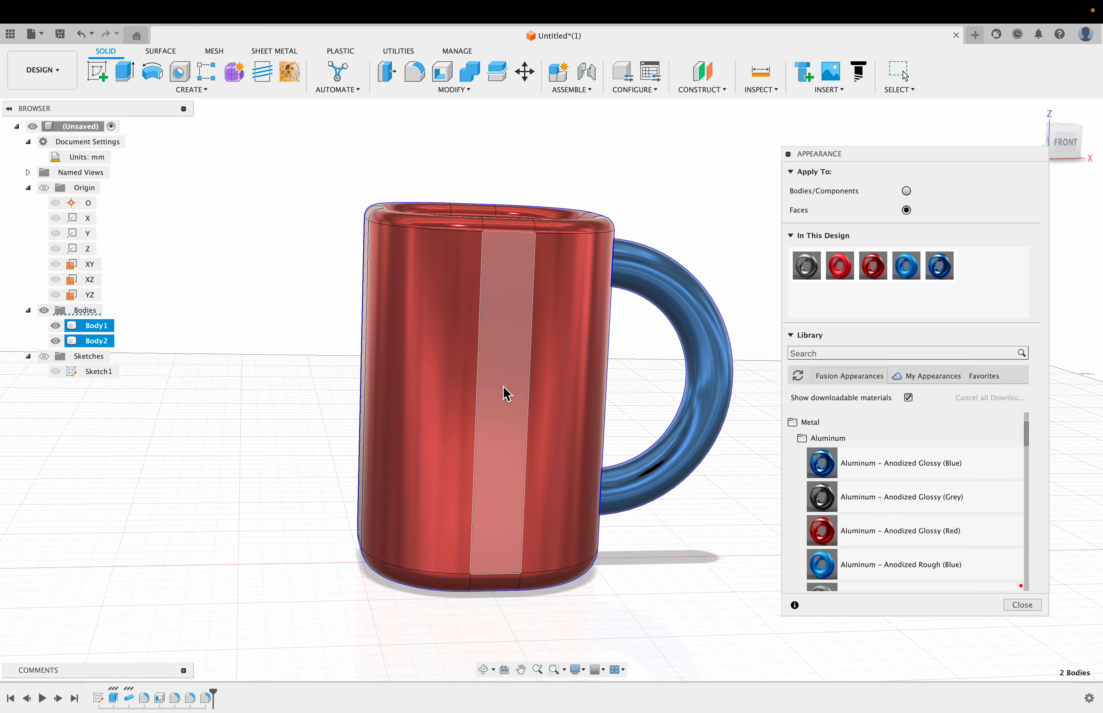
left_click(507, 394)
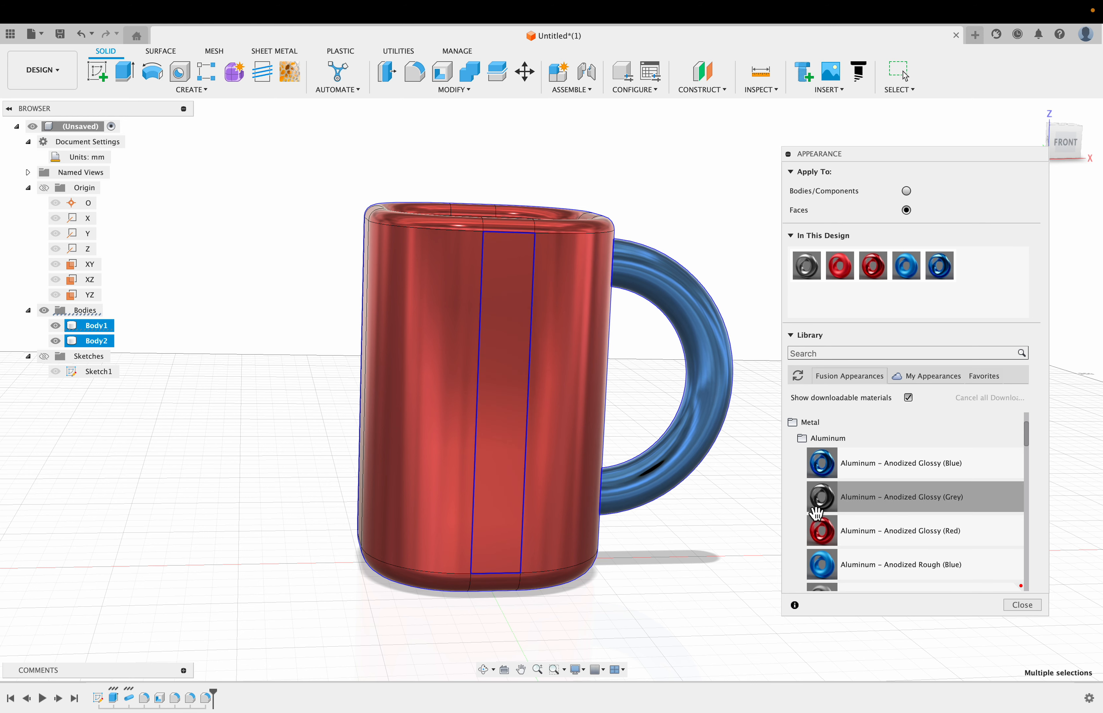
scroll(829, 532, "down", 3)
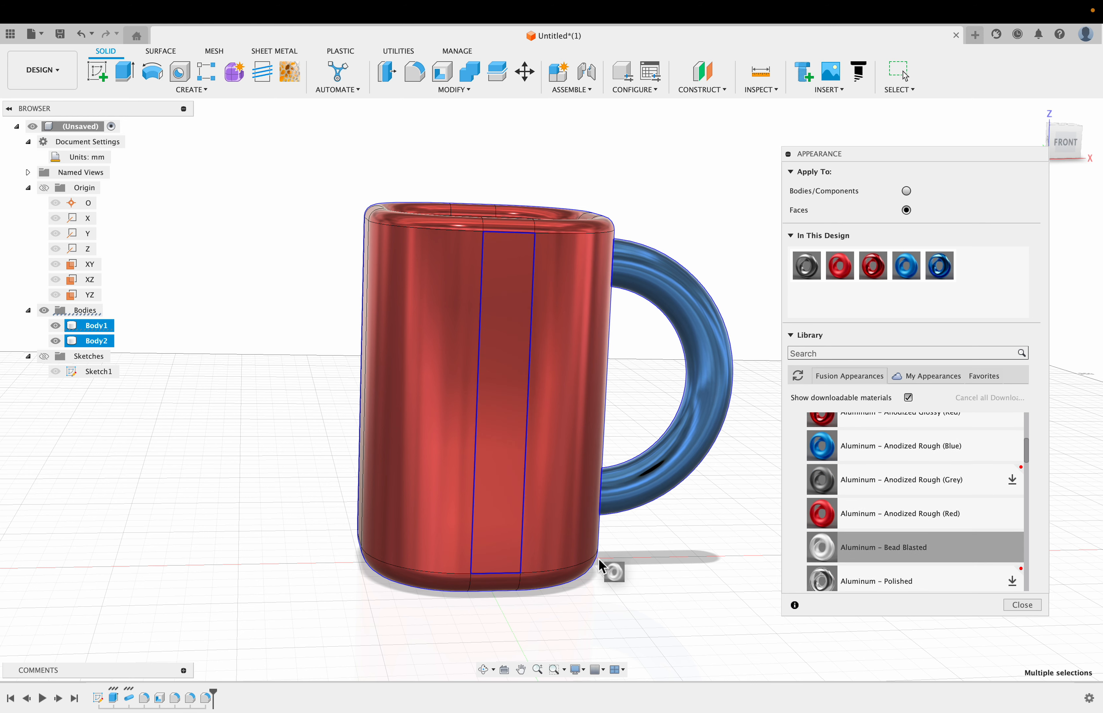
left_click_drag(598, 558, 507, 438)
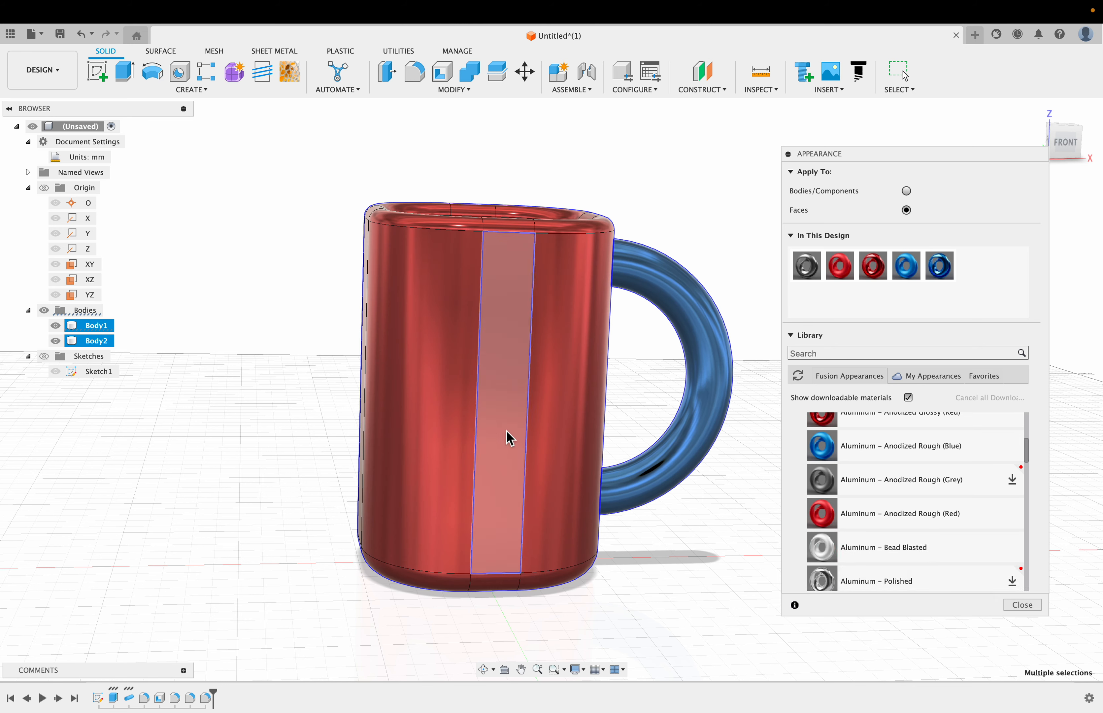
left_click_drag(834, 567, 922, 547)
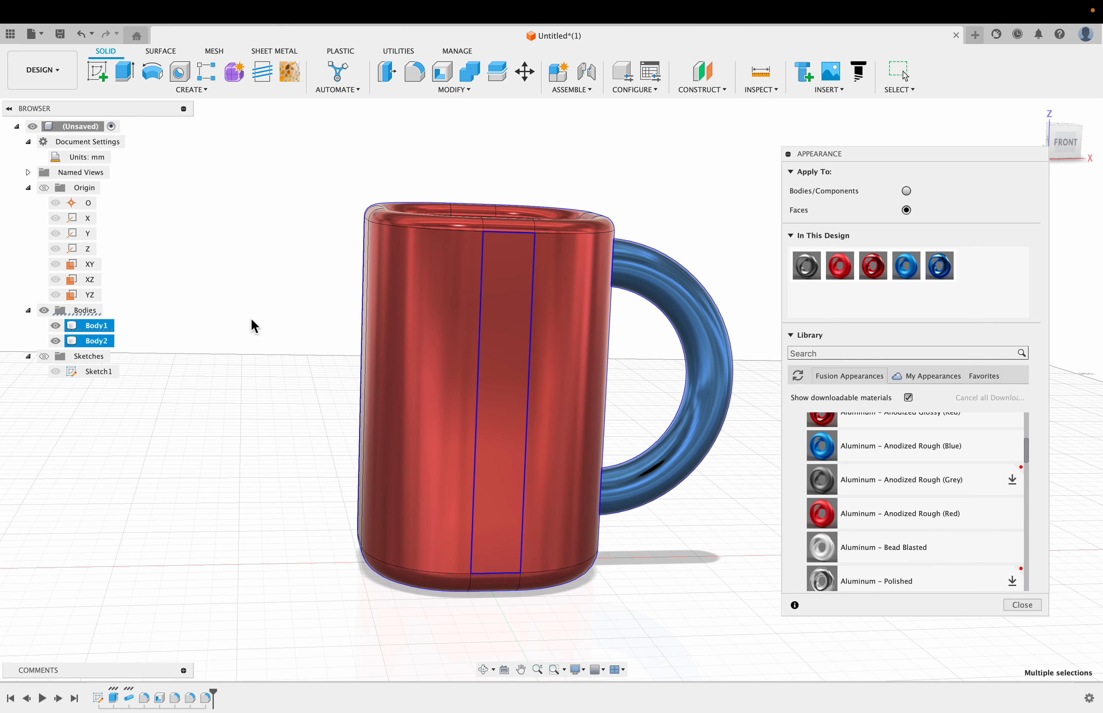
key("Escape")
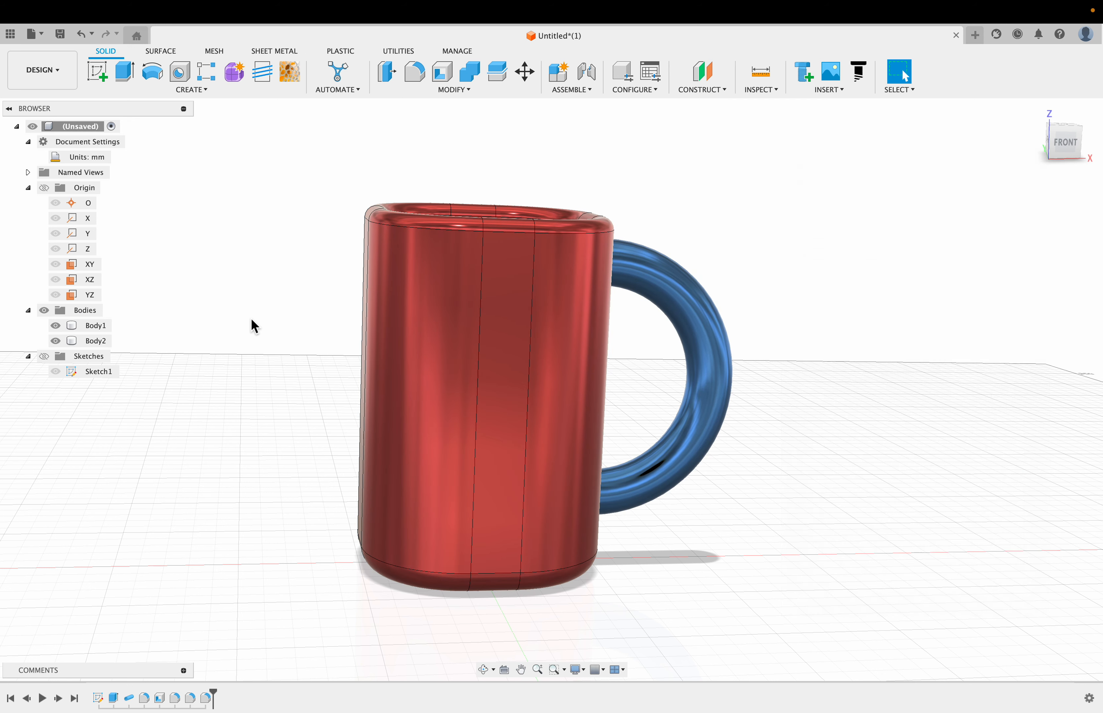
- Apply the Aluminum - Bead Blasted appearance to only the narrow flat face on the mug's front, using the Faces option
left_click(451, 90)
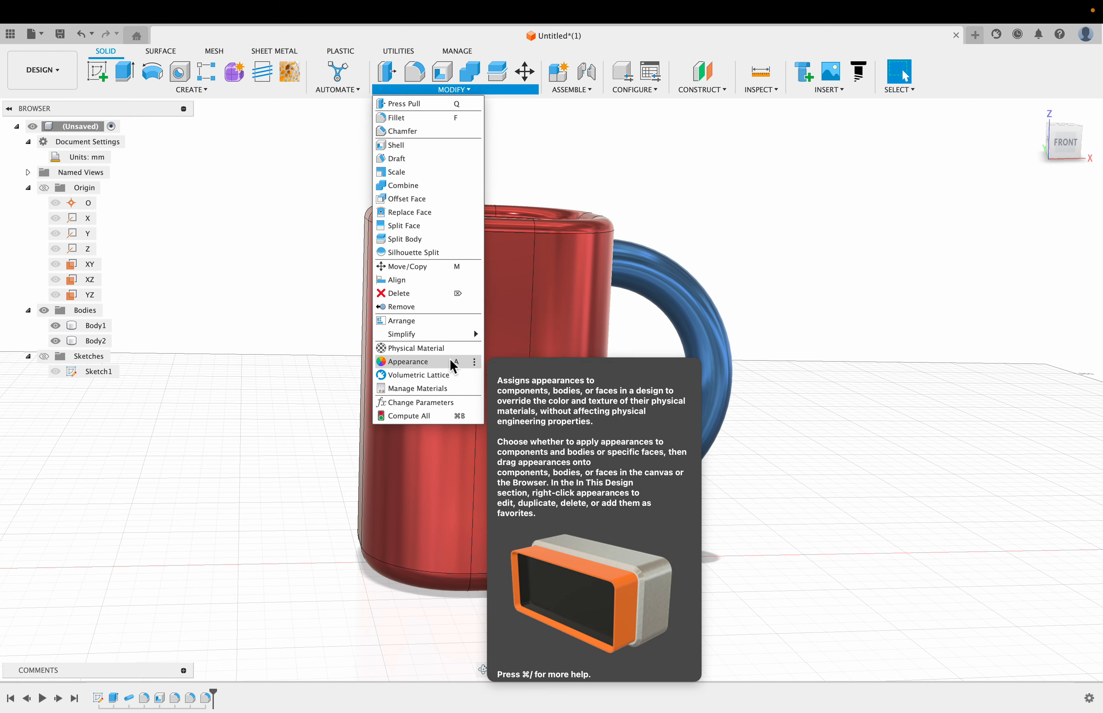
left_click(450, 361)
left_click_drag(885, 546, 490, 493)
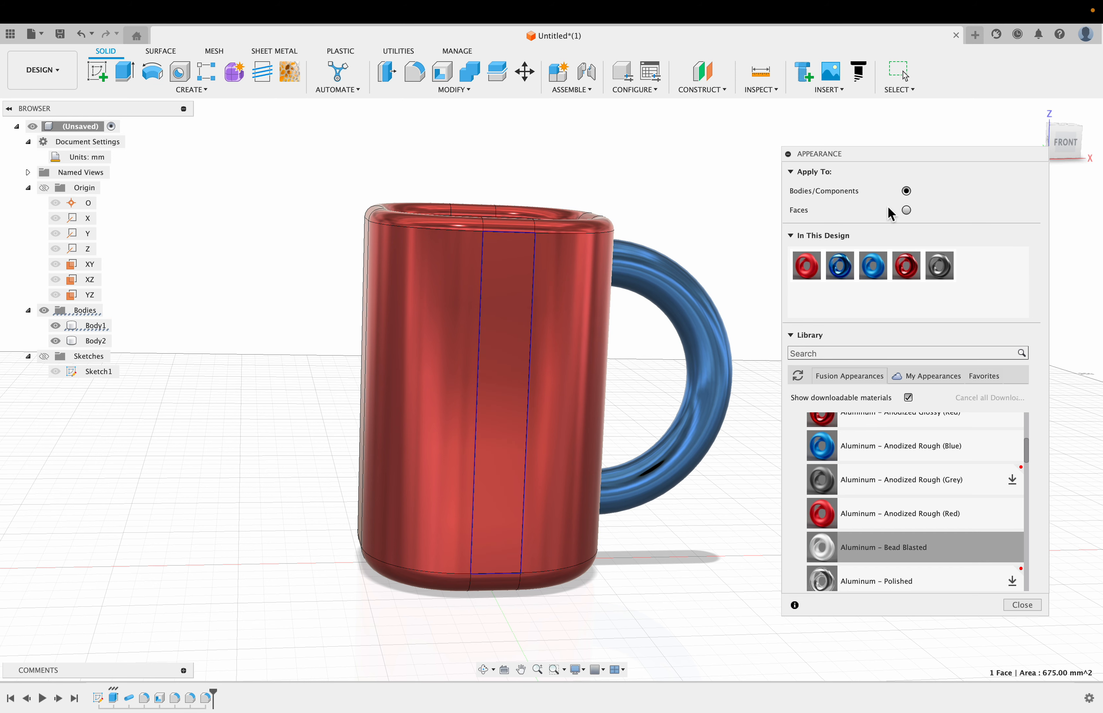
left_click(906, 210)
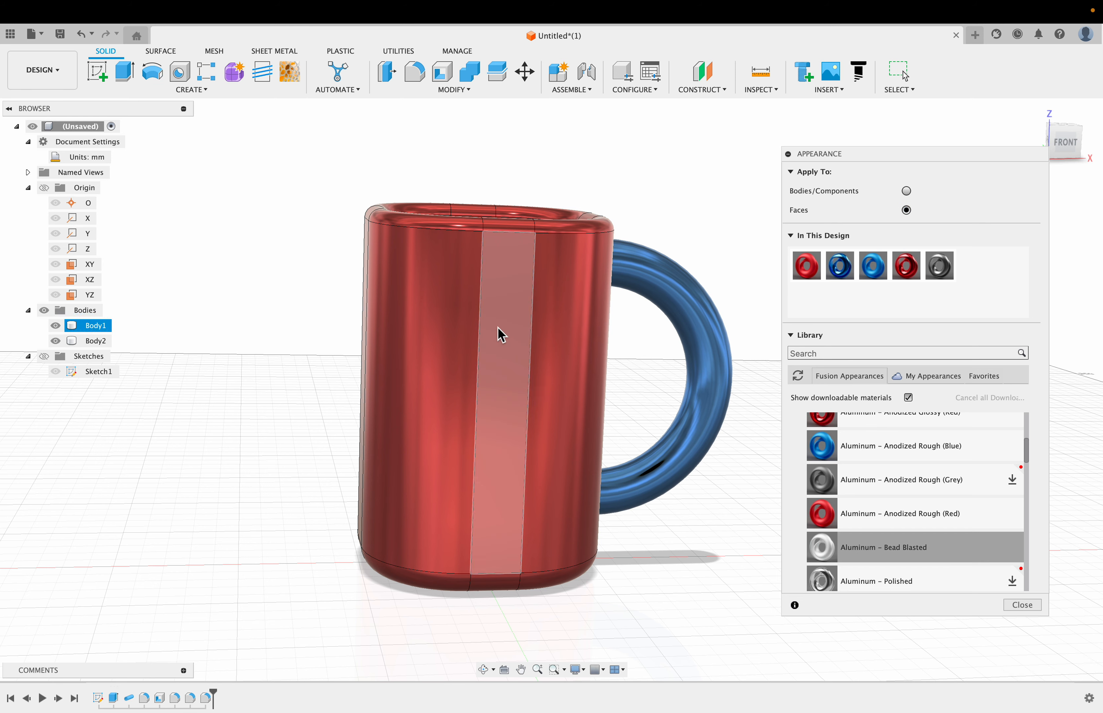
left_click(515, 406)
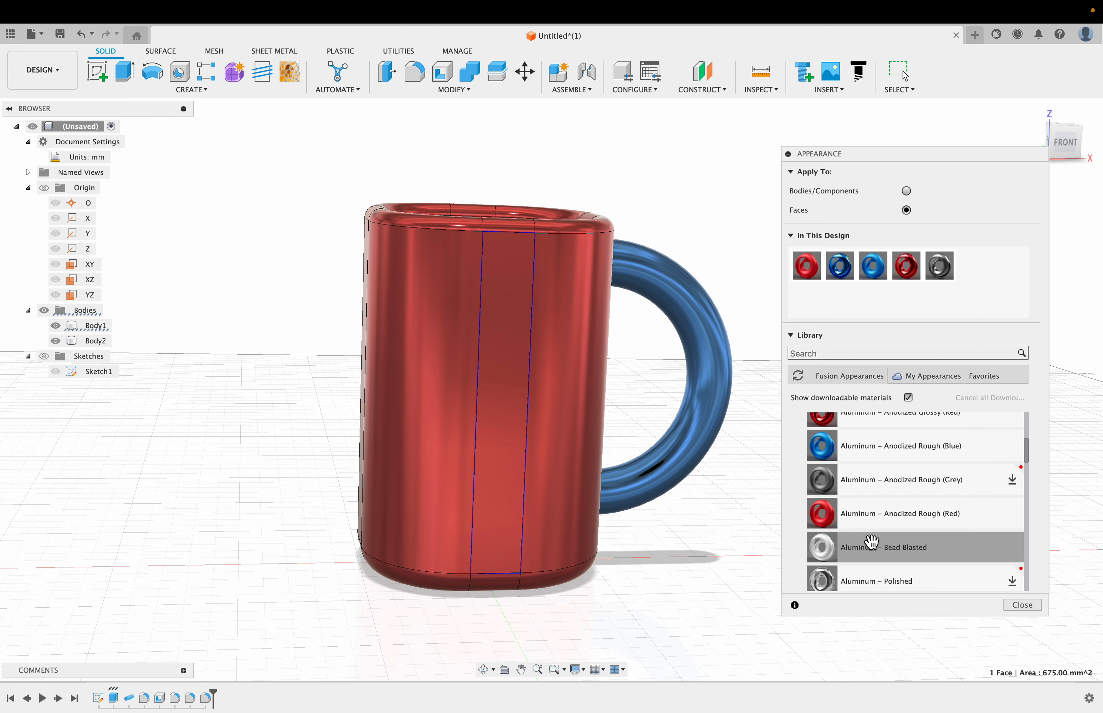
left_click_drag(855, 554, 501, 465)
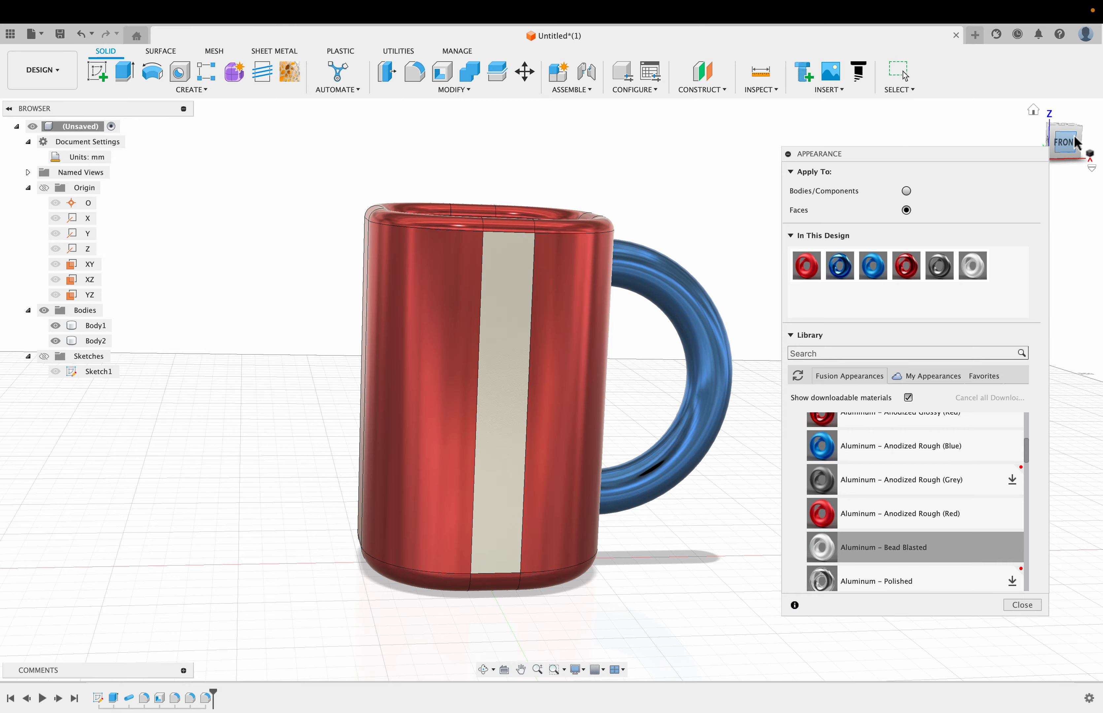
- Apply Aluminum - Bead Blasted to the matching narrow face on the mug's back and finish assigning appearances
mouse_move(1076, 141)
left_mouse_down()
mouse_move(807, 158)
mouse_move(742, 171)
mouse_move(738, 185)
left_mouse_up()
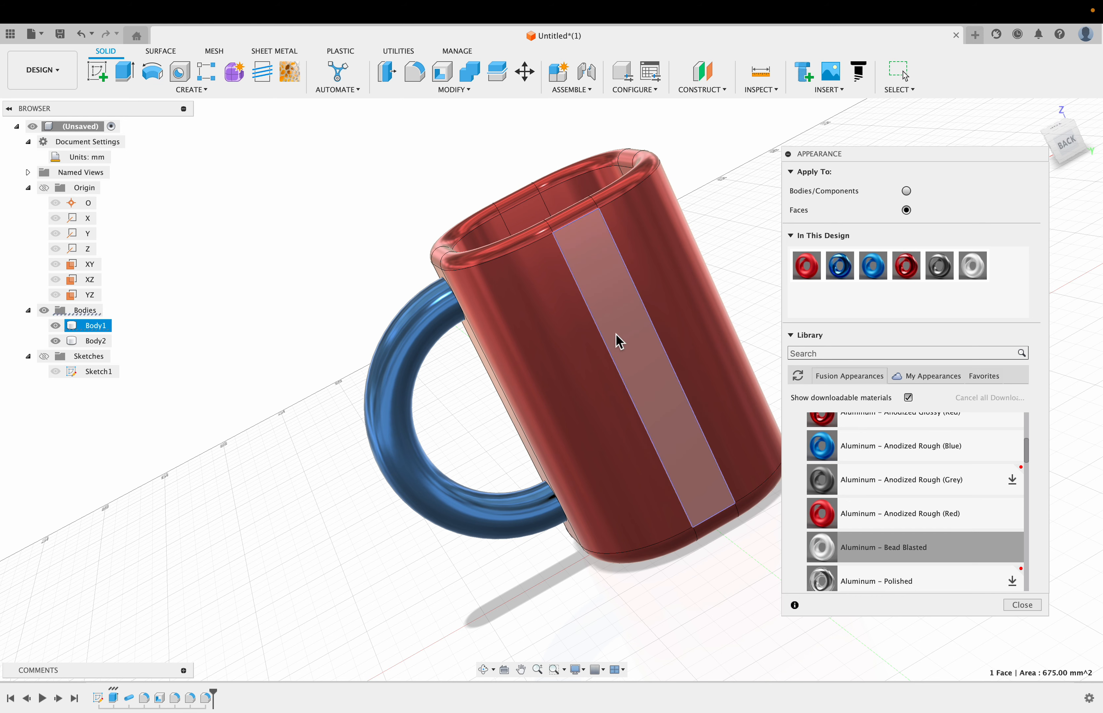
left_click_drag(822, 552, 677, 434)
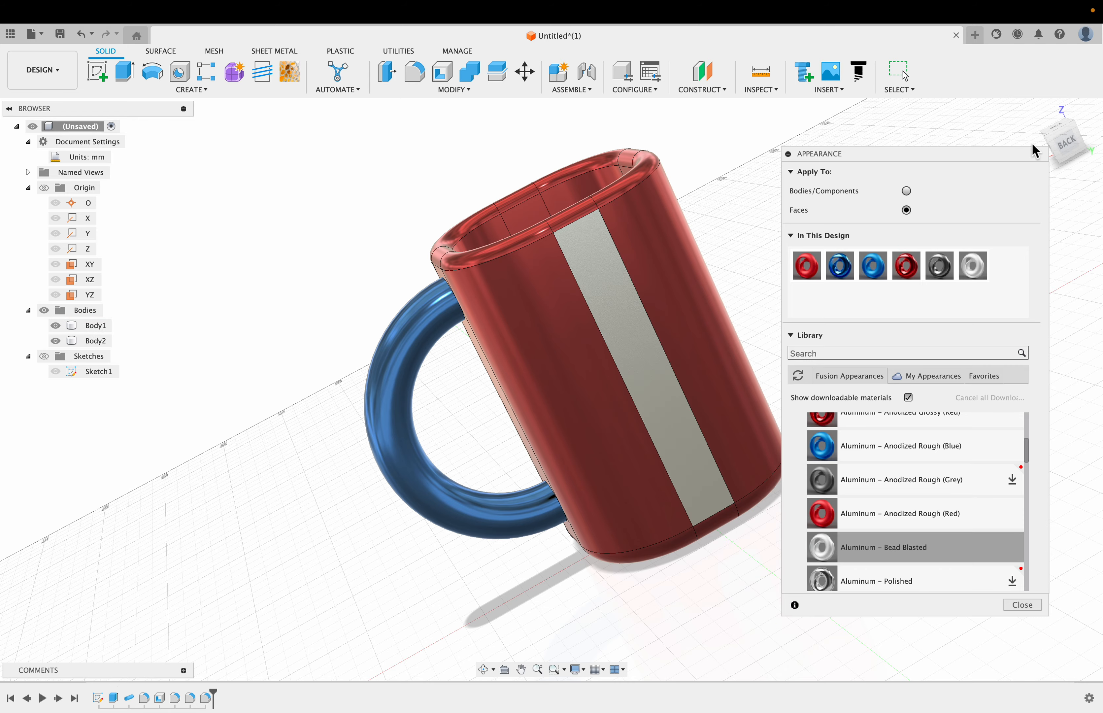
left_click(1035, 112)
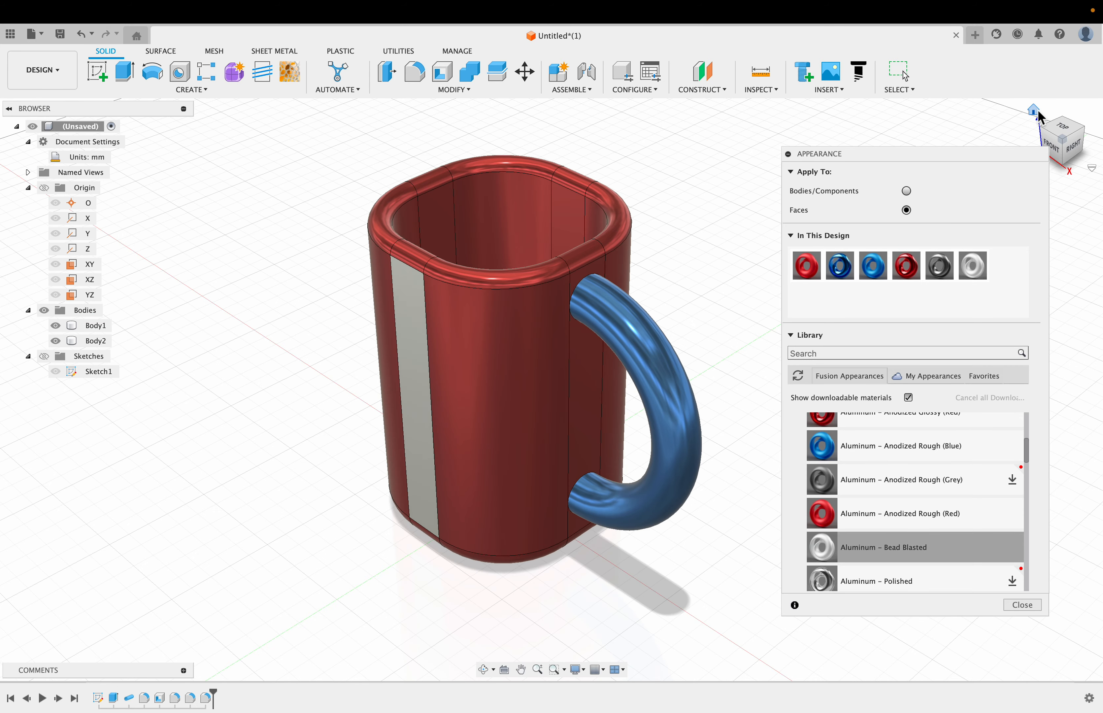
scroll(937, 552, "down", 10)
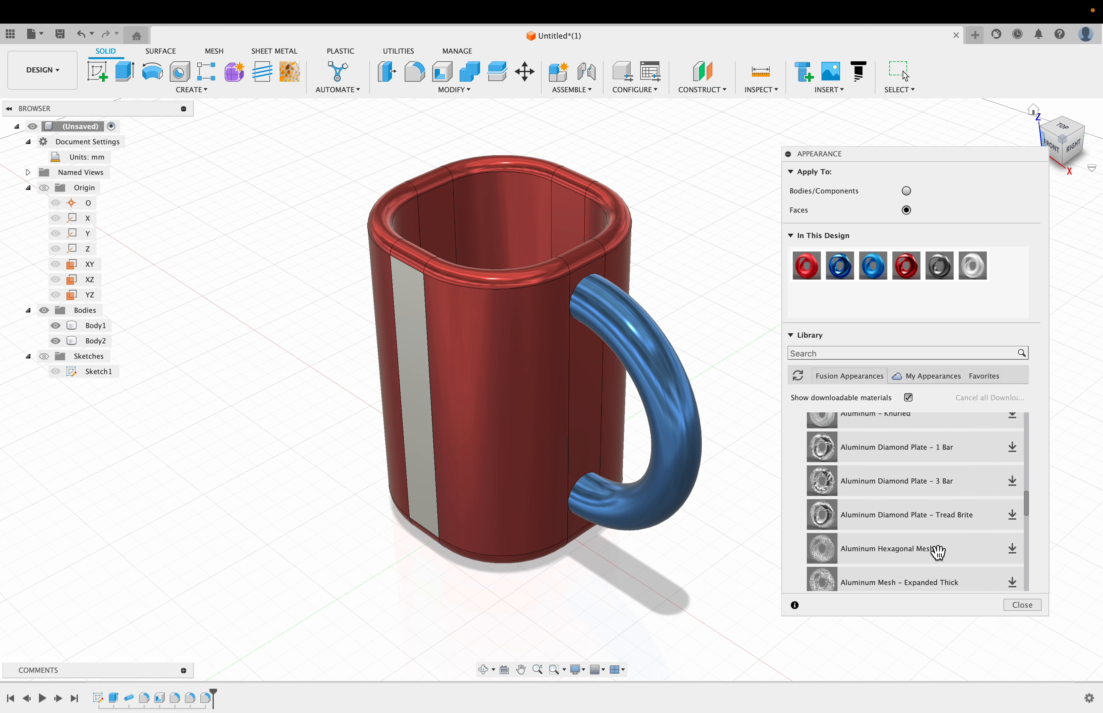
scroll(937, 551, "down", 5)
scroll(937, 551, "up", 3)
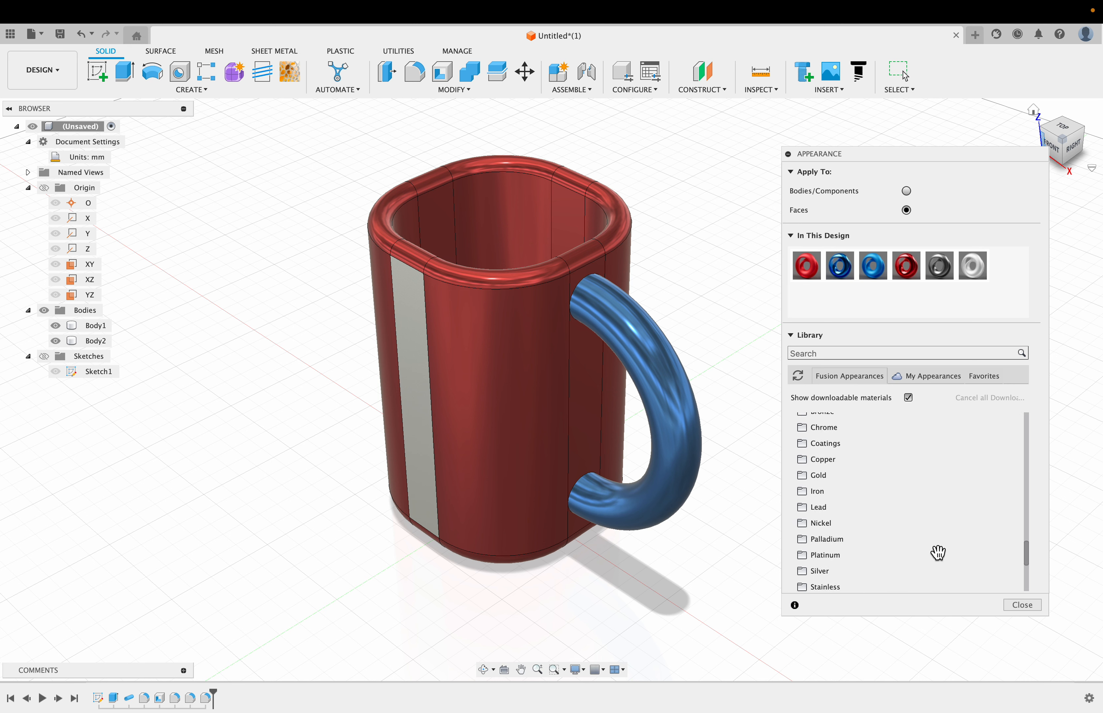
left_click(1018, 606)
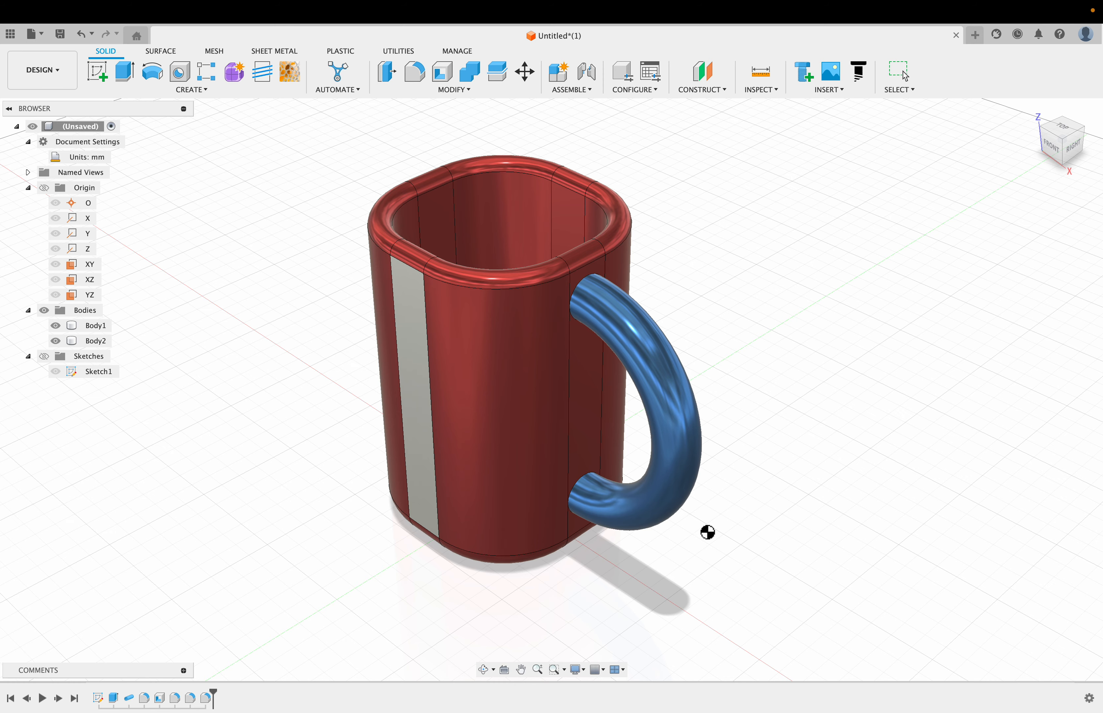
- Change the visual style of the model to Shaded so that no edges are drawn
scroll(701, 524, "left", 3)
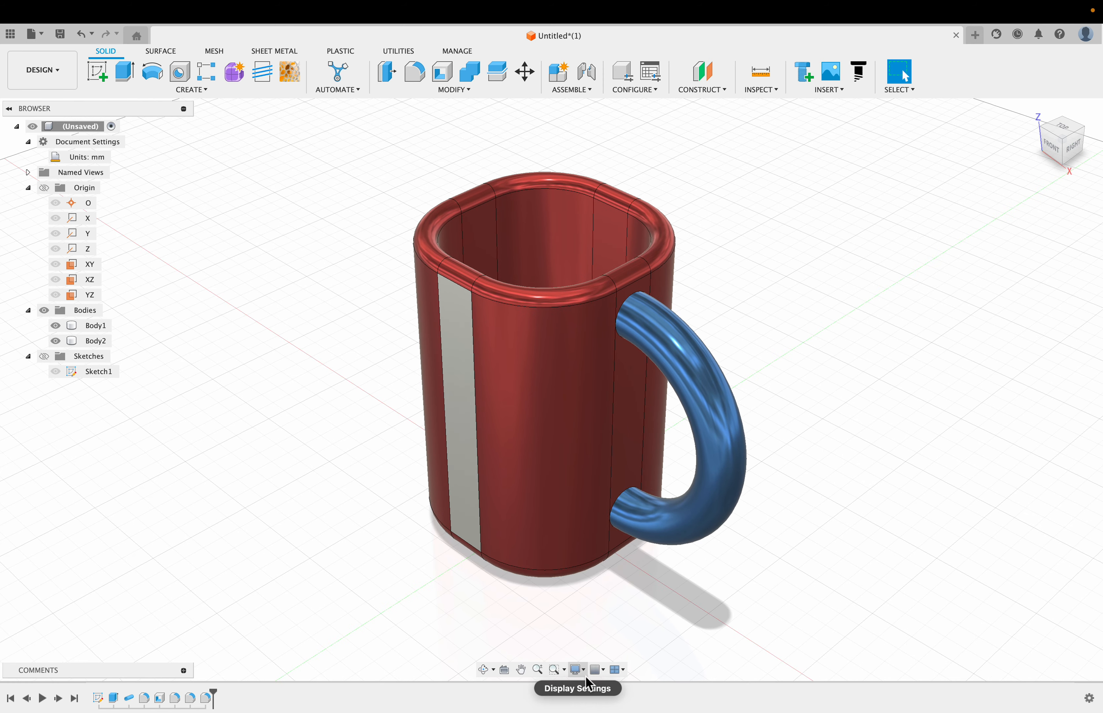
left_click(594, 360)
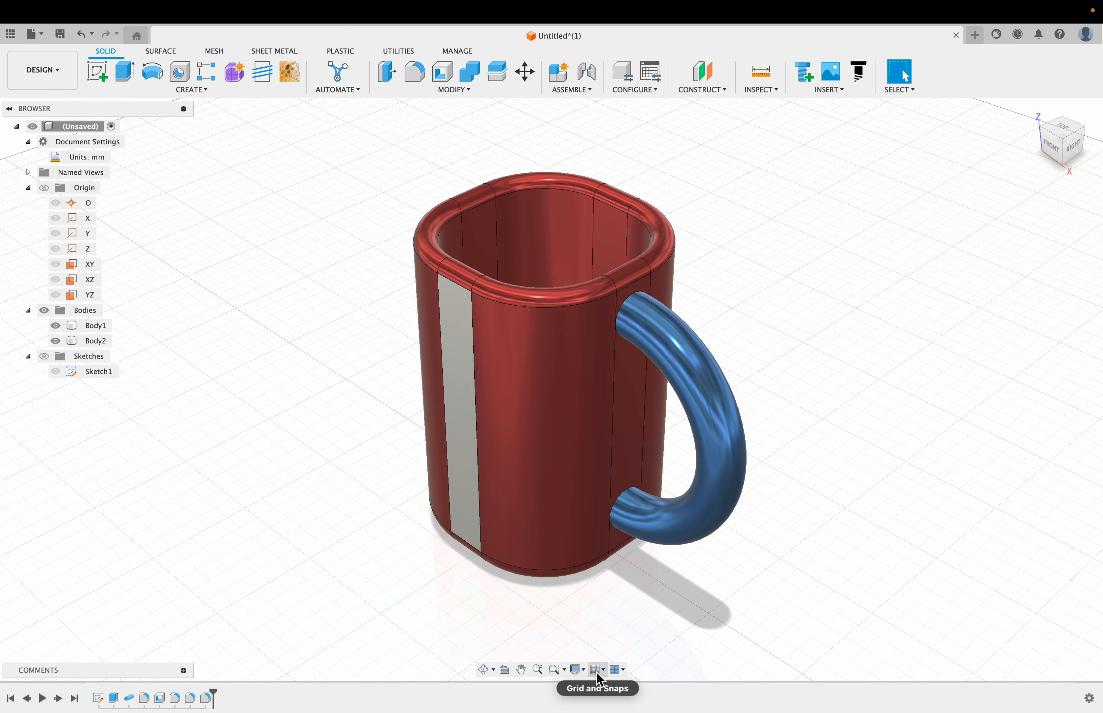
left_click(575, 671)
mouse_move(608, 578)
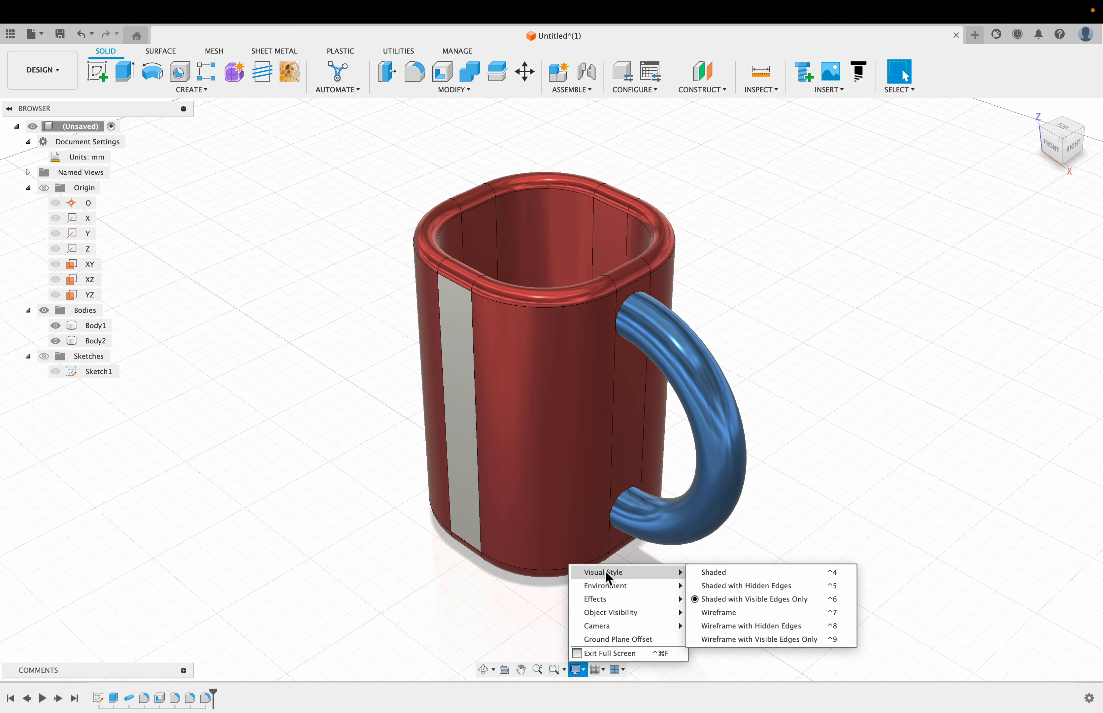
left_click(717, 575)
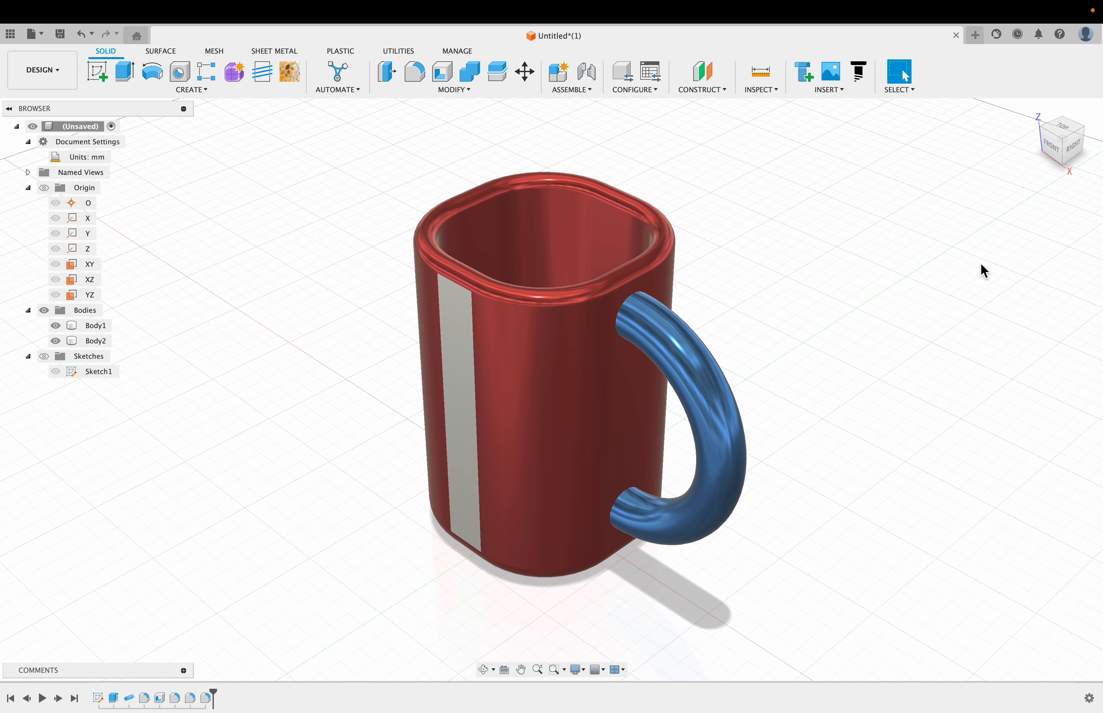
left_click(1061, 145)
left_click_drag(1062, 141, 1035, 171)
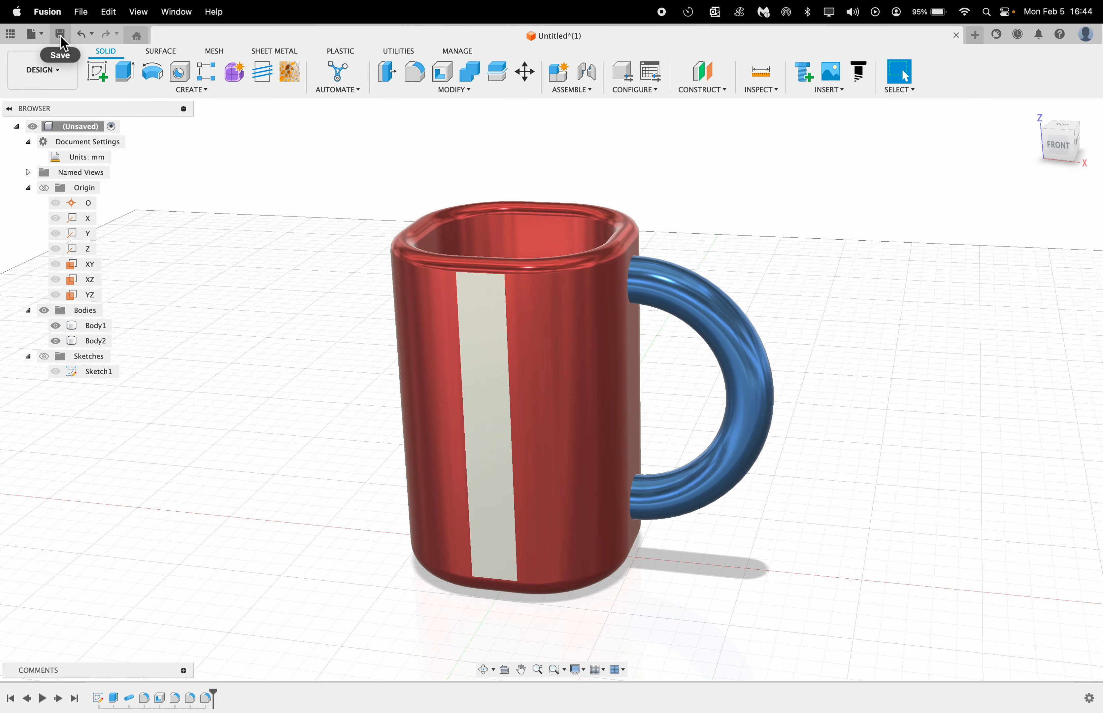
- Save the design under the name Untitled in the Admin Project location
left_click(60, 34)
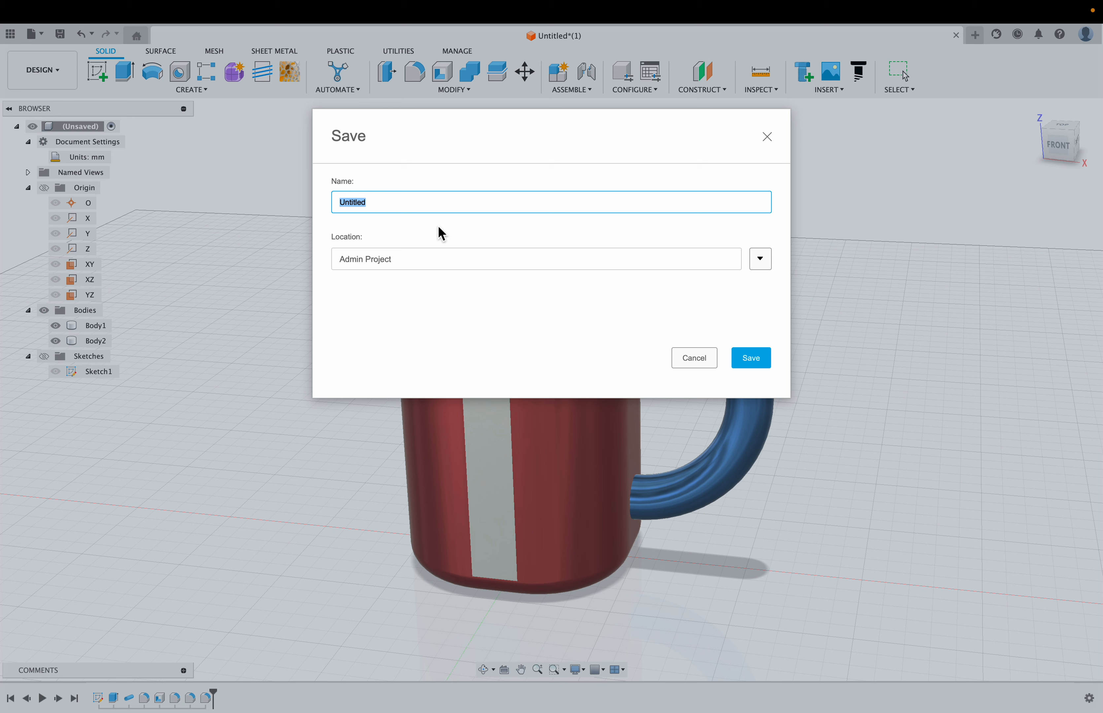
left_click(757, 362)
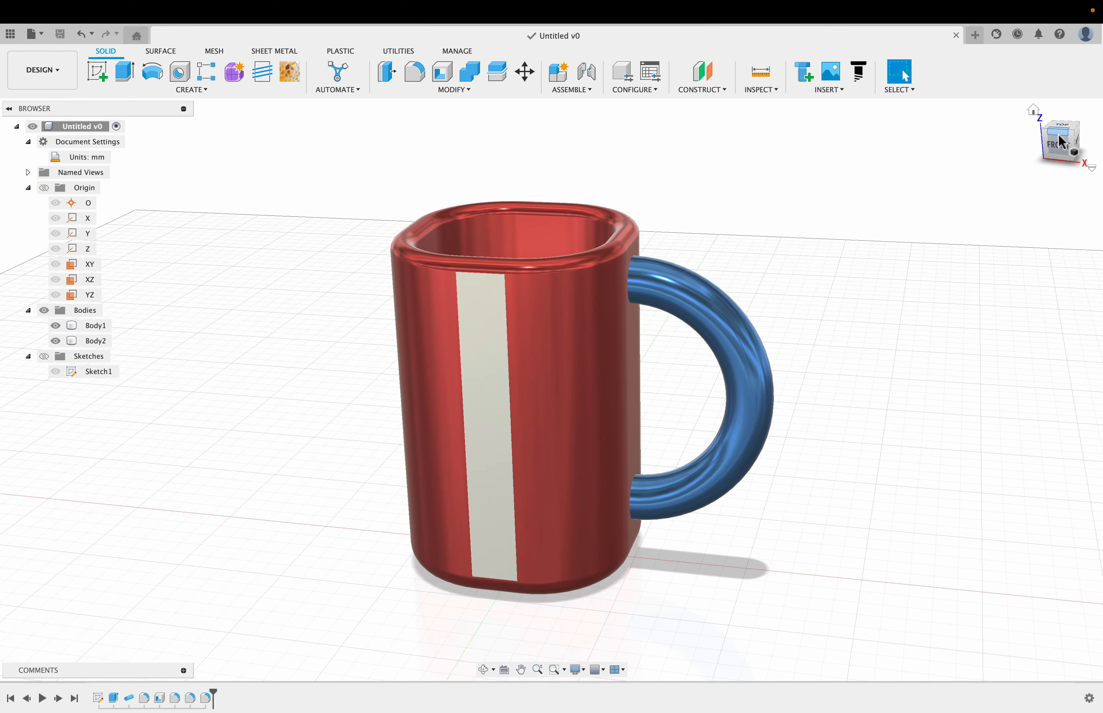
- Examine the finished mug from its upper left side and from the home view
mouse_move(1069, 147)
left_mouse_down()
mouse_move(1041, 134)
mouse_move(1072, 131)
mouse_move(1056, 140)
mouse_move(1087, 188)
left_mouse_up()
left_click(1036, 111)
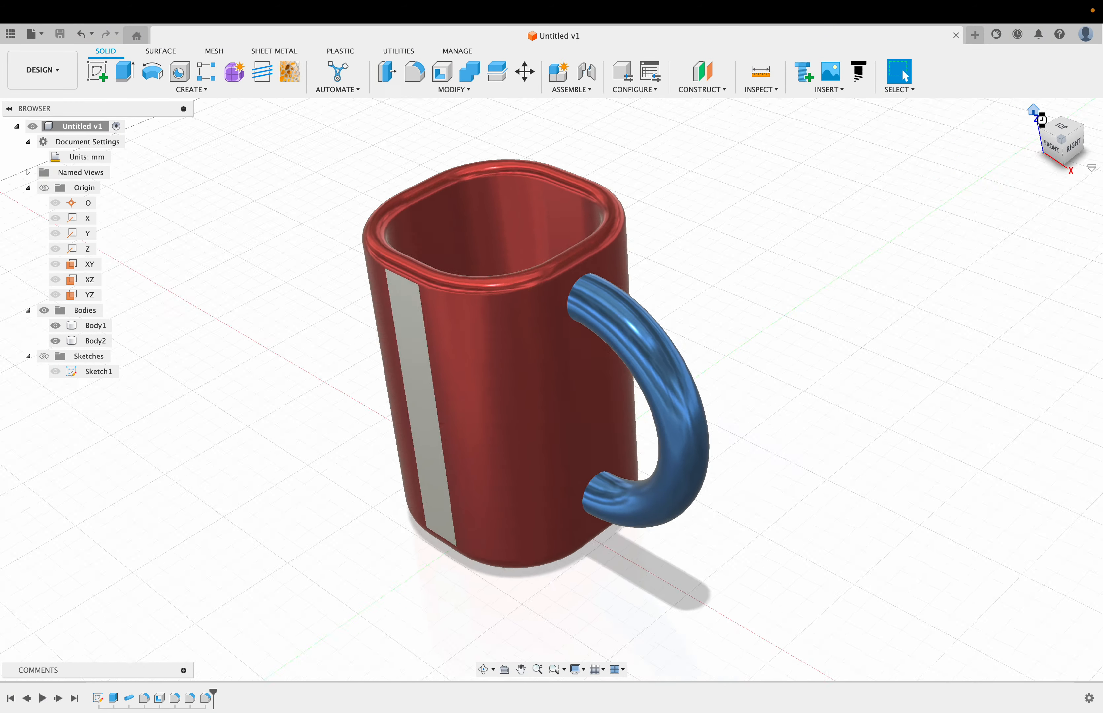
left_click(1044, 133)
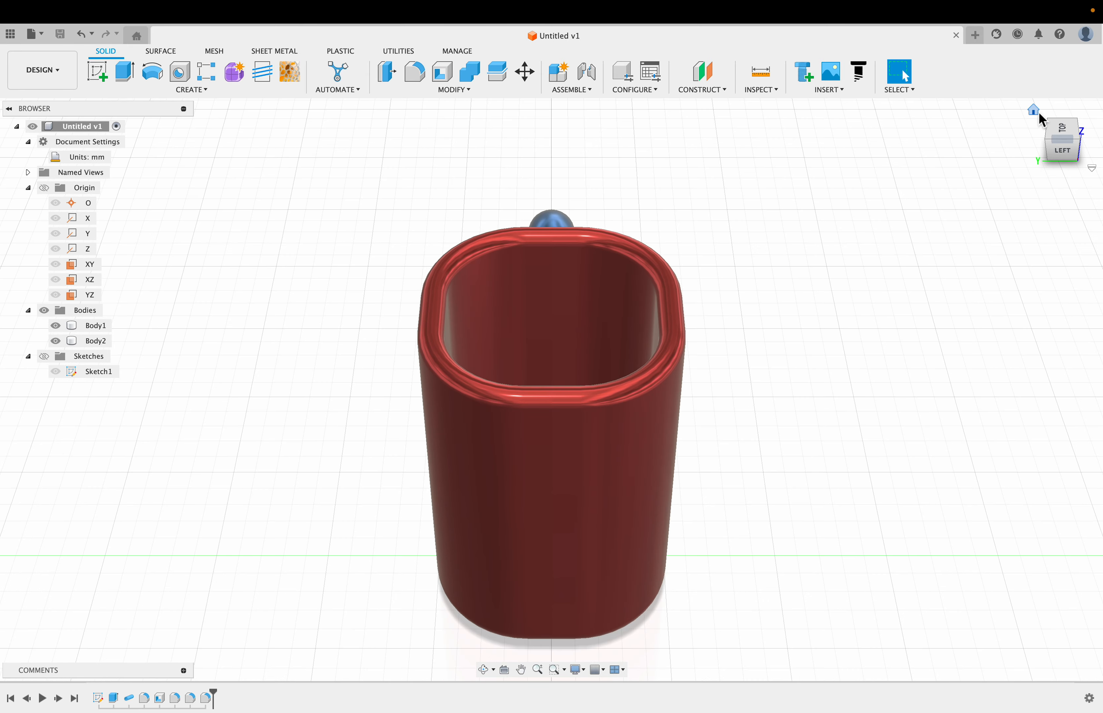
left_click(1037, 112)
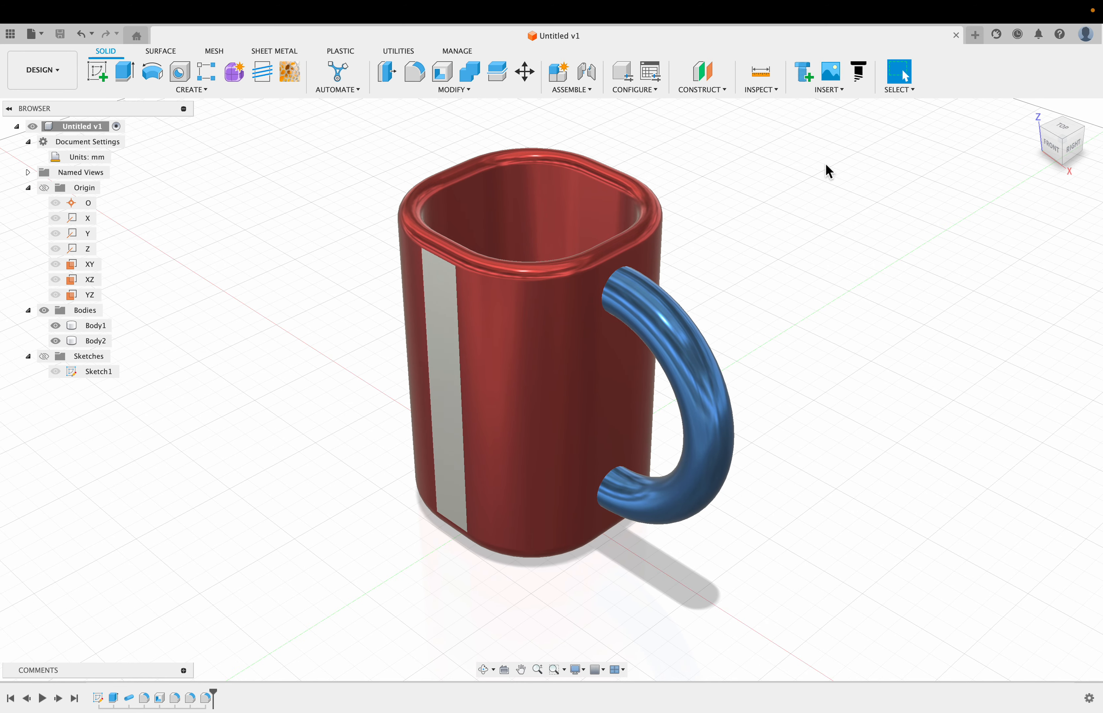
mouse_move(811, 8)
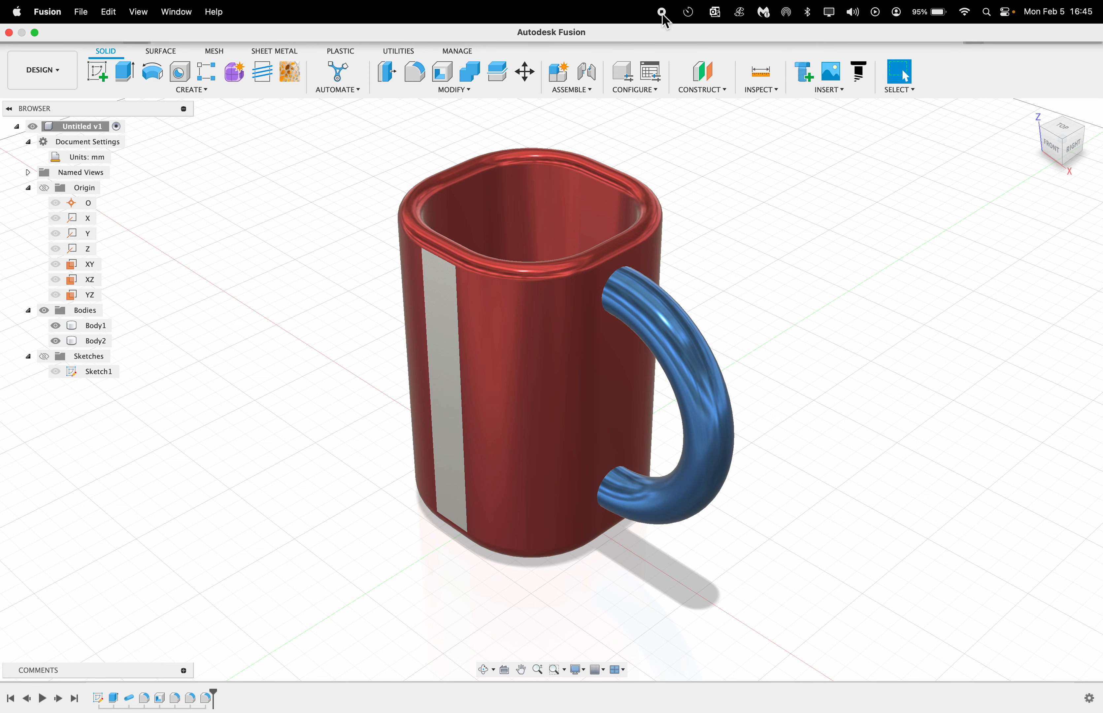